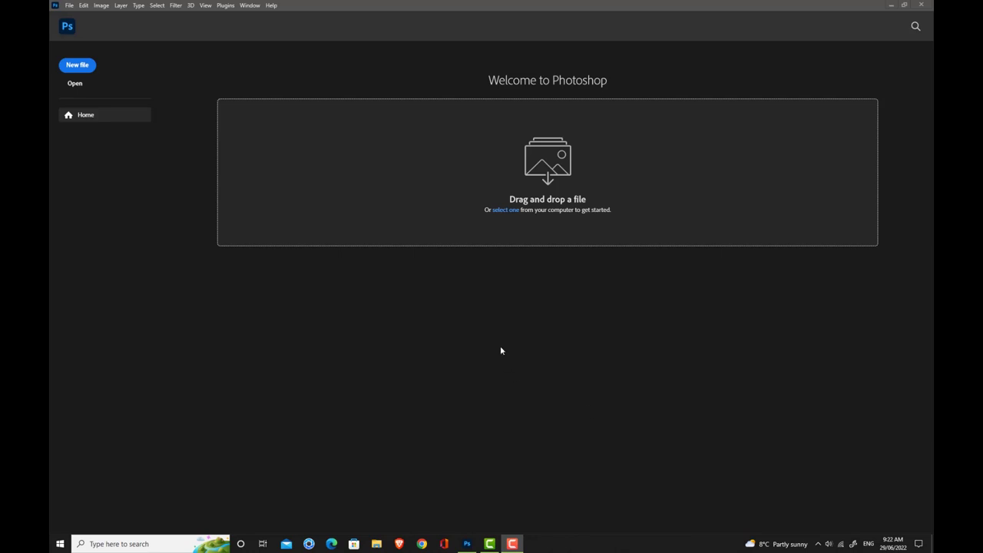
Step: Create a new A3 landscape document, 420 × 297 mm at 300 ppi
{"action": "left_click", "coordinate": [89, 66]}
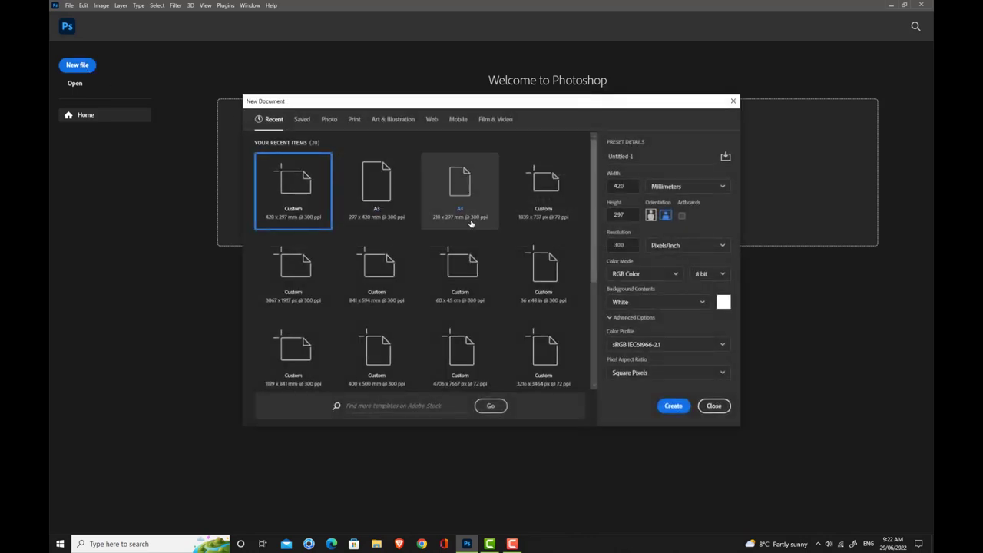
{"action": "left_click", "coordinate": [378, 192]}
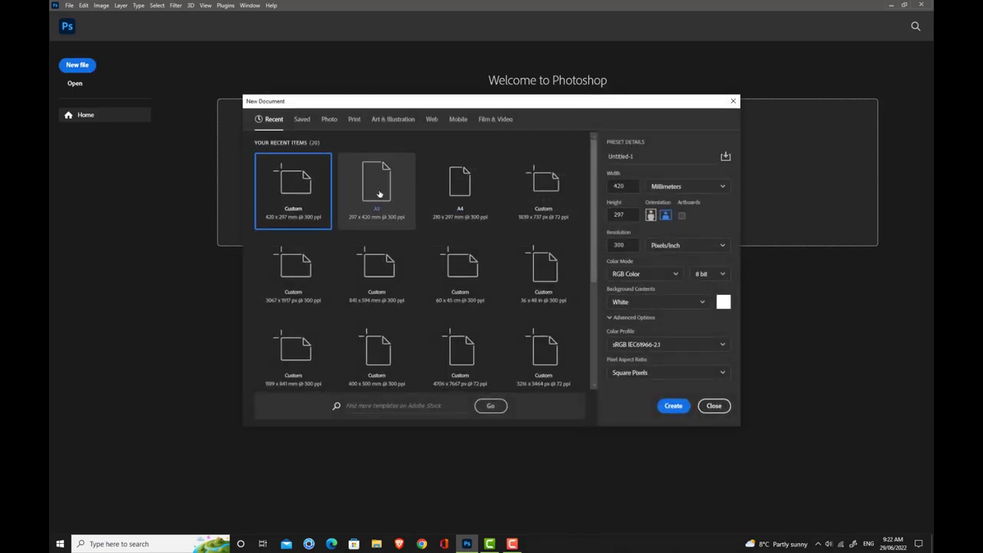
{"action": "left_click", "coordinate": [665, 217]}
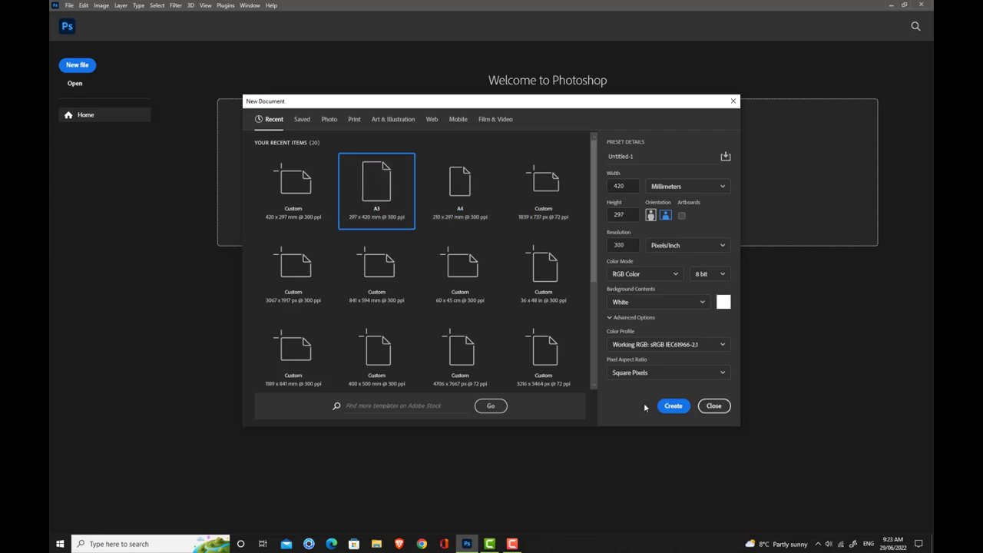
{"action": "left_click", "coordinate": [672, 405]}
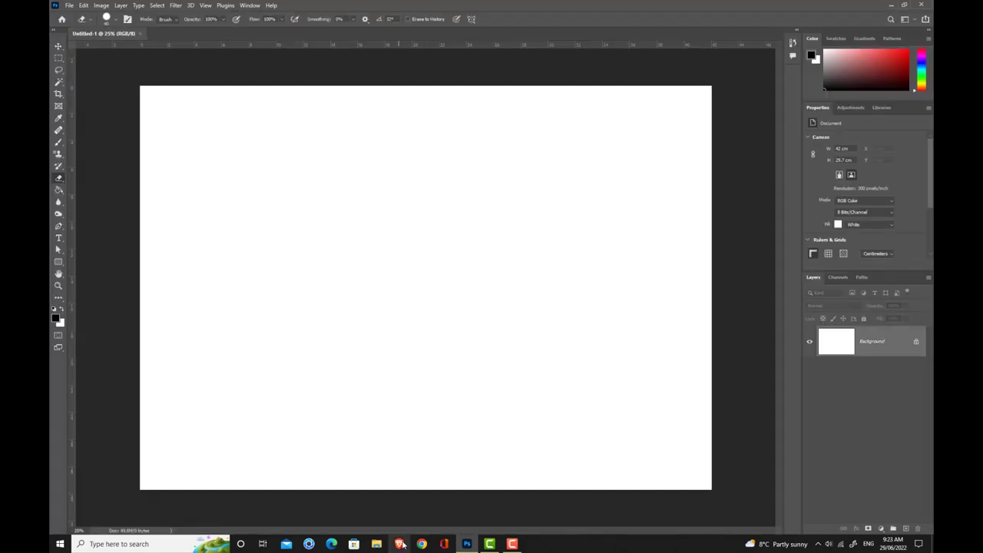
Step: Drag the portrait photo from the Desktop folder in File Explorer onto the A3 canvas
{"action": "left_click", "coordinate": [377, 544]}
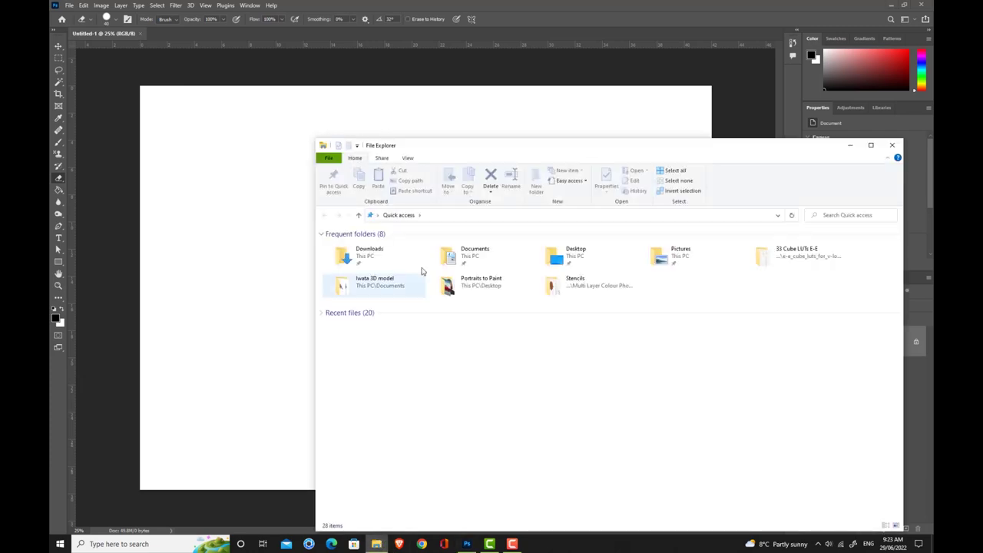
{"action": "left_click", "coordinate": [588, 260]}
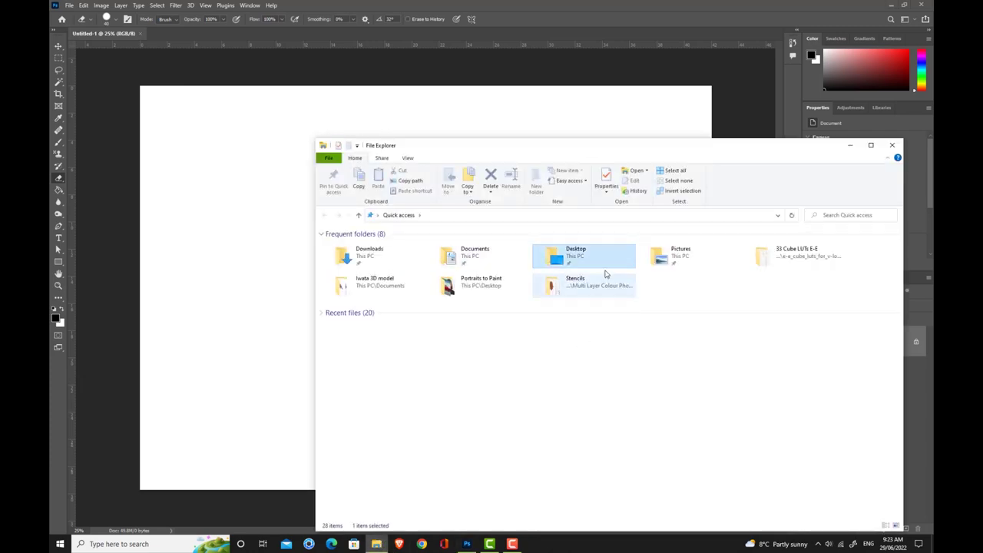
{"action": "double_click", "coordinate": [584, 257]}
{"action": "left_click", "coordinate": [454, 430]}
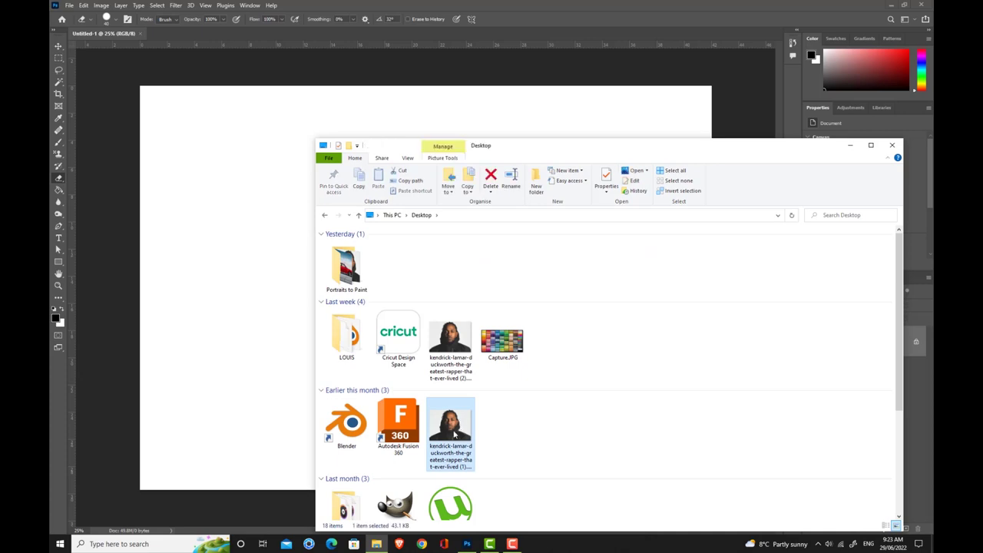
{"action": "left_click_drag", "start_coordinate": [454, 432], "coordinate": [453, 121]}
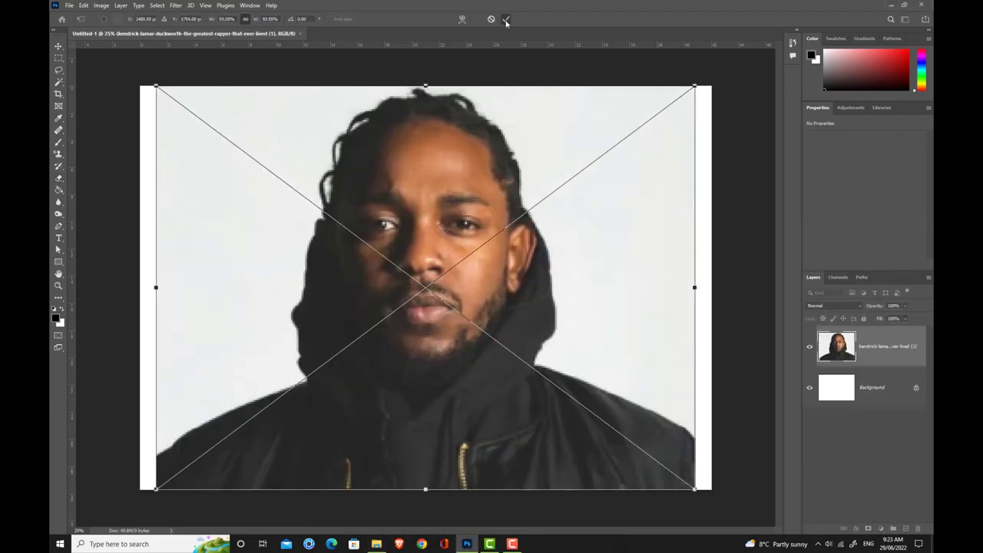
Step: Commit the placed portrait and rasterize it into a plain pixel layer
{"action": "left_click", "coordinate": [505, 20]}
{"action": "key", "text": "e"}
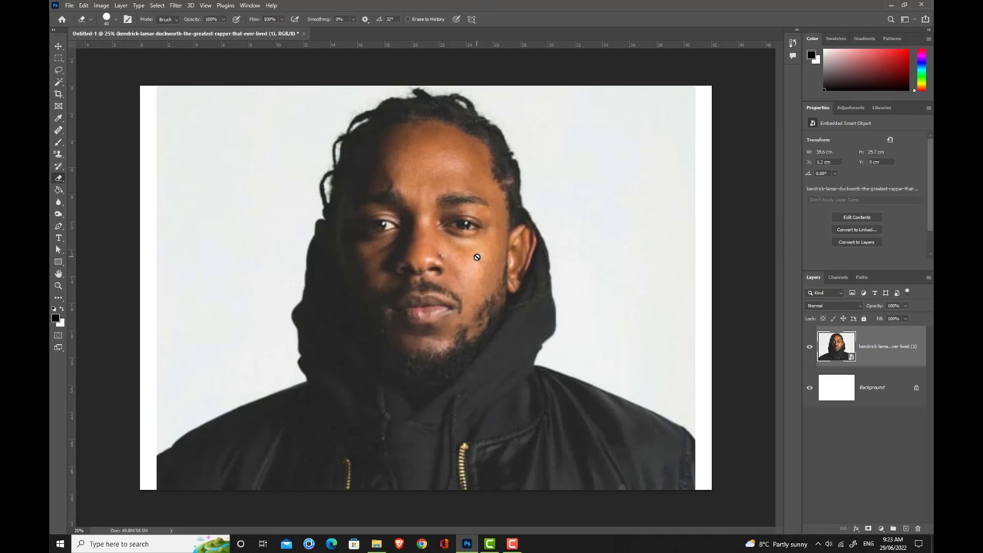
{"action": "right_click", "coordinate": [881, 346]}
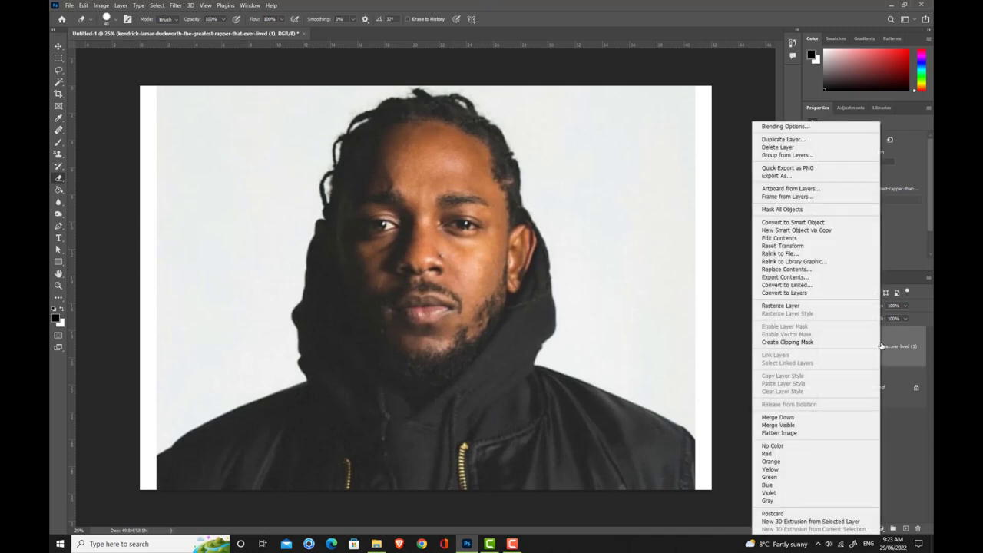
{"action": "left_click", "coordinate": [810, 308]}
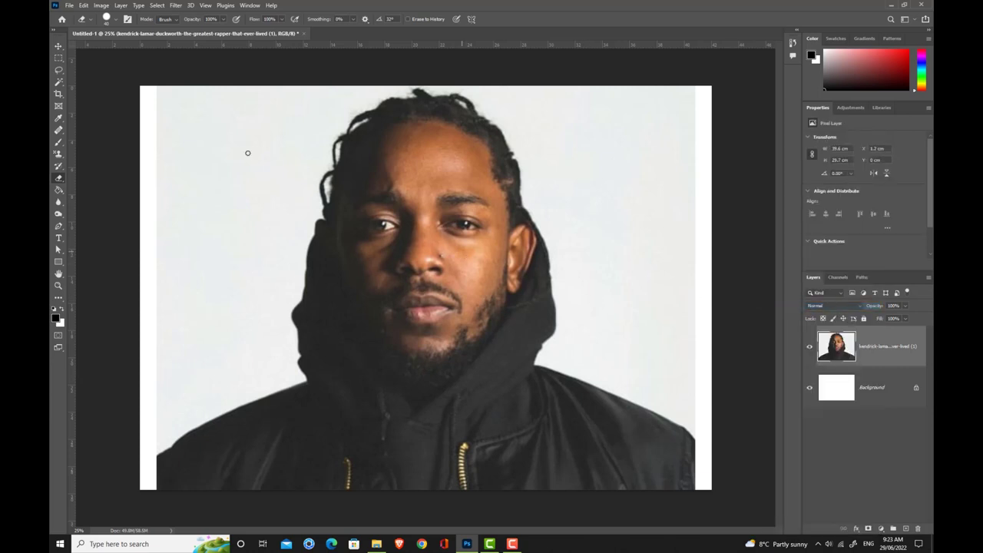
Step: Magic Wand and delete the grey background and the white hair highlights, then deselect
{"action": "left_click", "coordinate": [60, 83]}
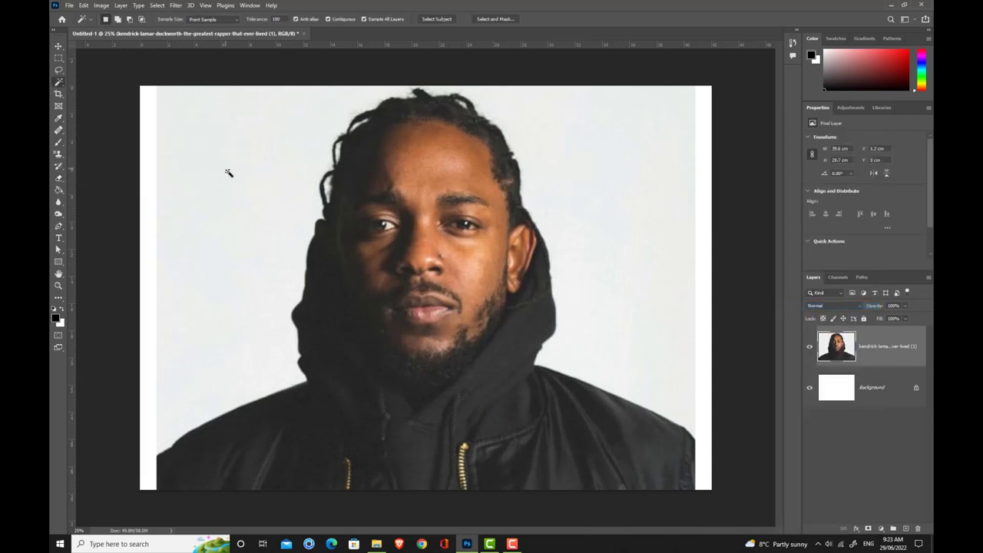
{"action": "left_click", "coordinate": [228, 171]}
{"action": "key", "text": "Delete"}
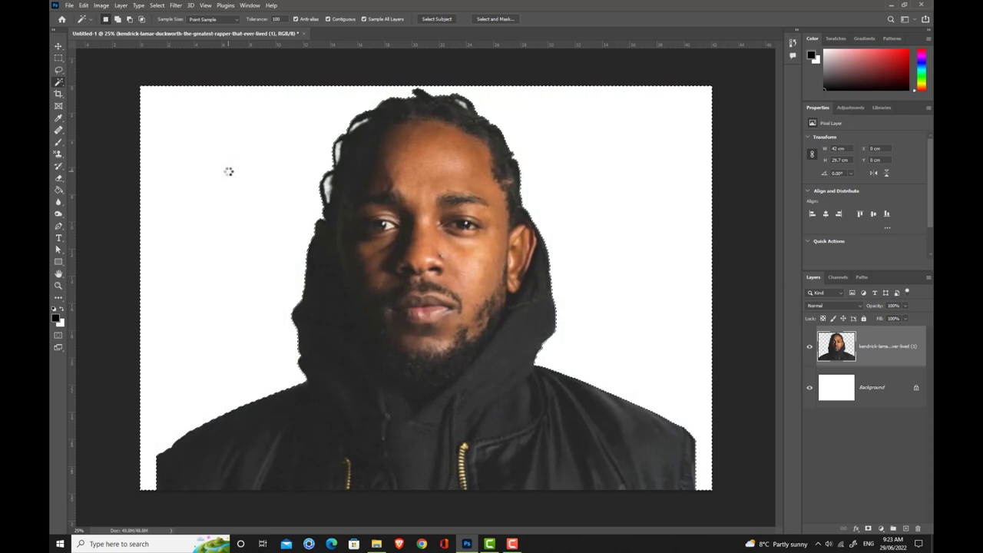
{"action": "left_click", "coordinate": [327, 184]}
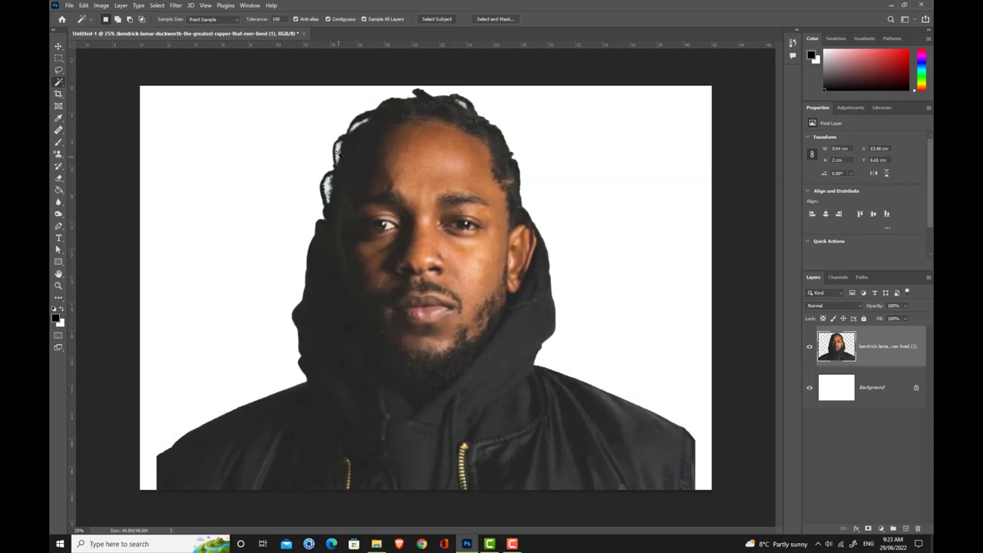
{"action": "left_click", "coordinate": [360, 127]}
{"action": "left_click", "coordinate": [464, 106], "text": "shift"}
{"action": "key", "text": "Delete"}
{"action": "key", "text": "ctrl+d"}
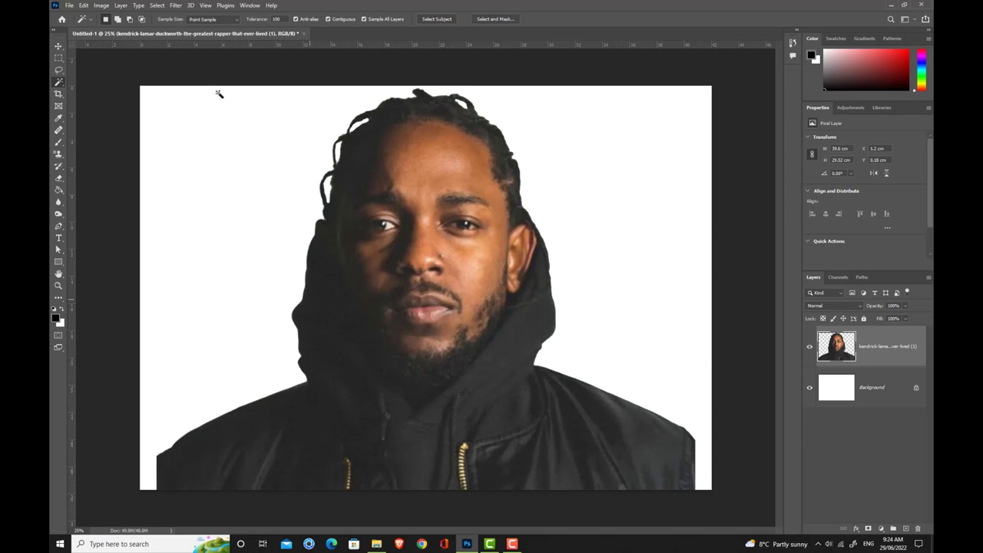
Step: Apply Levels to the portrait layer with the black input level raised to 23
{"action": "left_click", "coordinate": [121, 6]}
{"action": "mouse_move", "coordinate": [98, 5]}
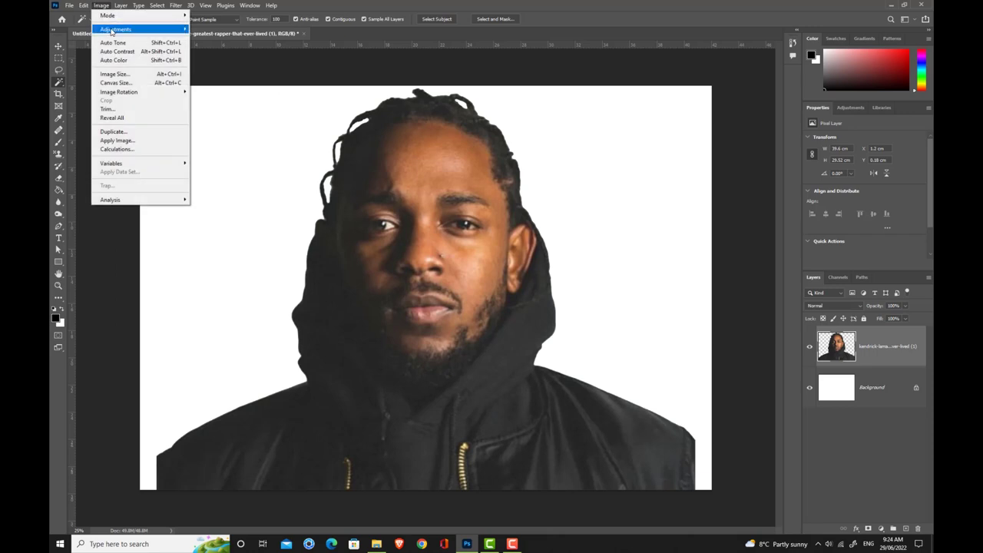
{"action": "mouse_move", "coordinate": [115, 30]}
{"action": "left_click", "coordinate": [230, 38]}
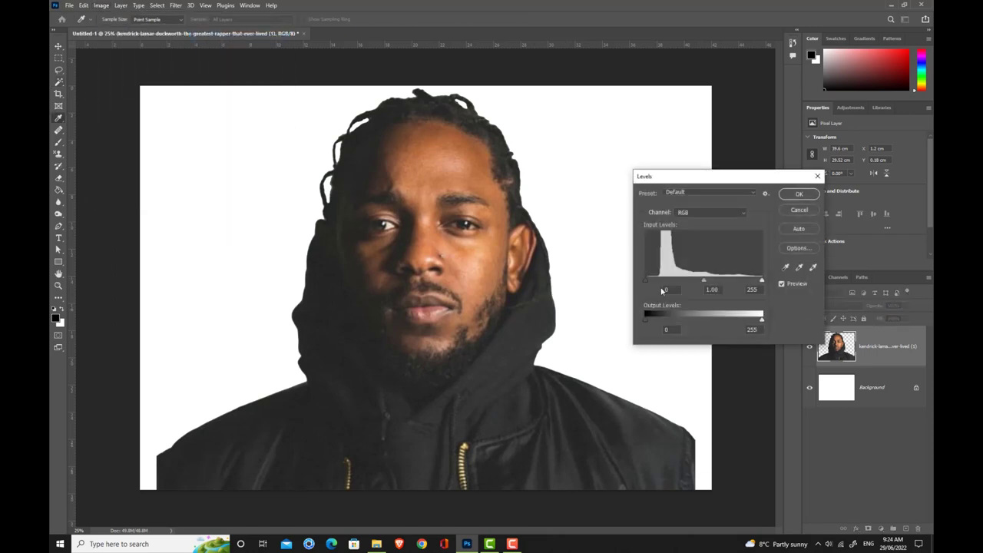
{"action": "left_click_drag", "start_coordinate": [645, 283], "coordinate": [655, 282]}
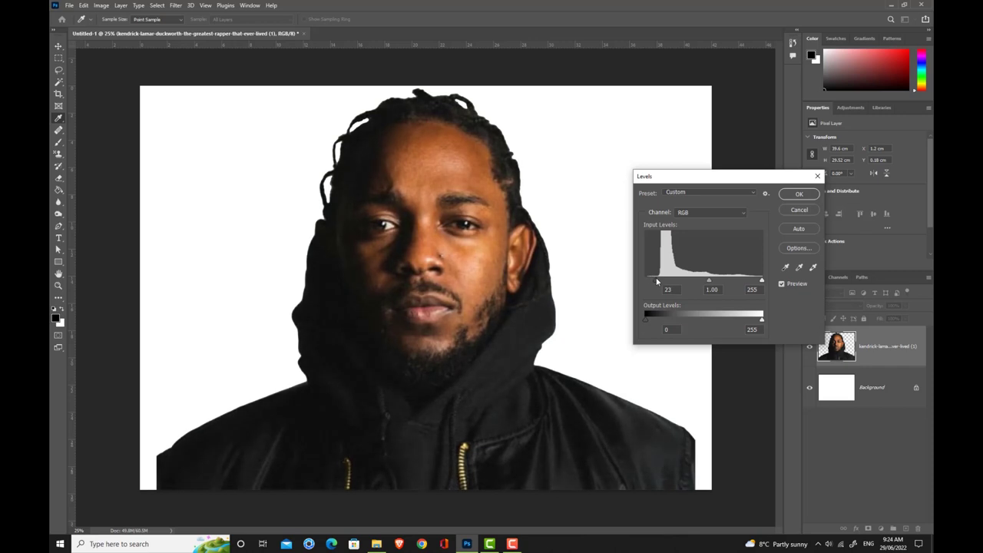
{"action": "left_click_drag", "start_coordinate": [657, 282], "coordinate": [657, 282]}
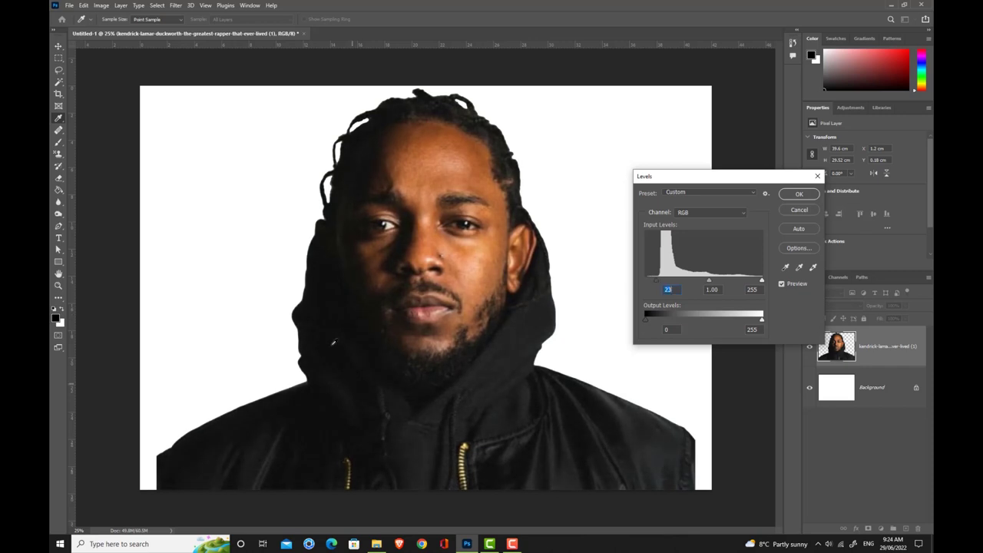
{"action": "left_click", "coordinate": [796, 195]}
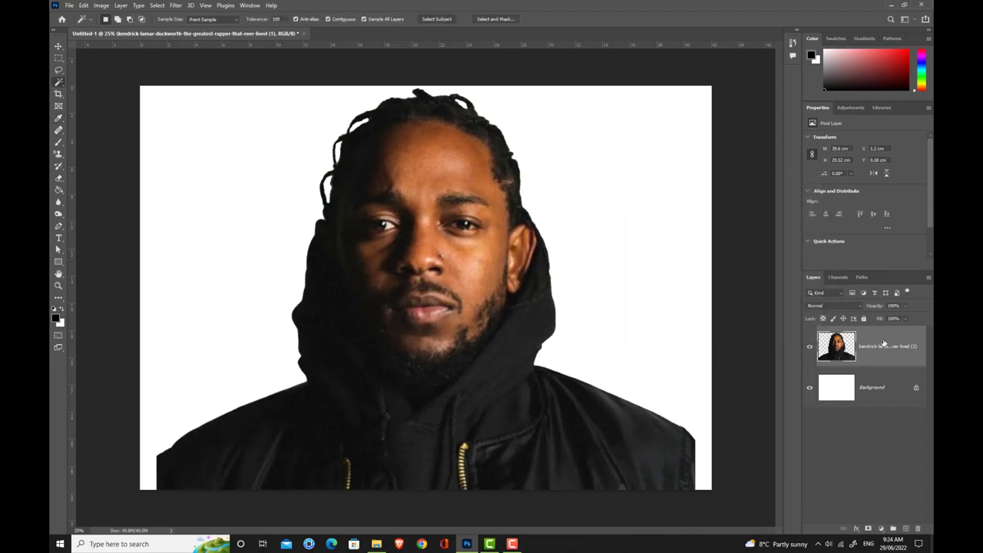
Step: Duplicate the portrait layer three times, creating copy, copy 2 and copy 3
{"action": "right_click", "coordinate": [882, 342]}
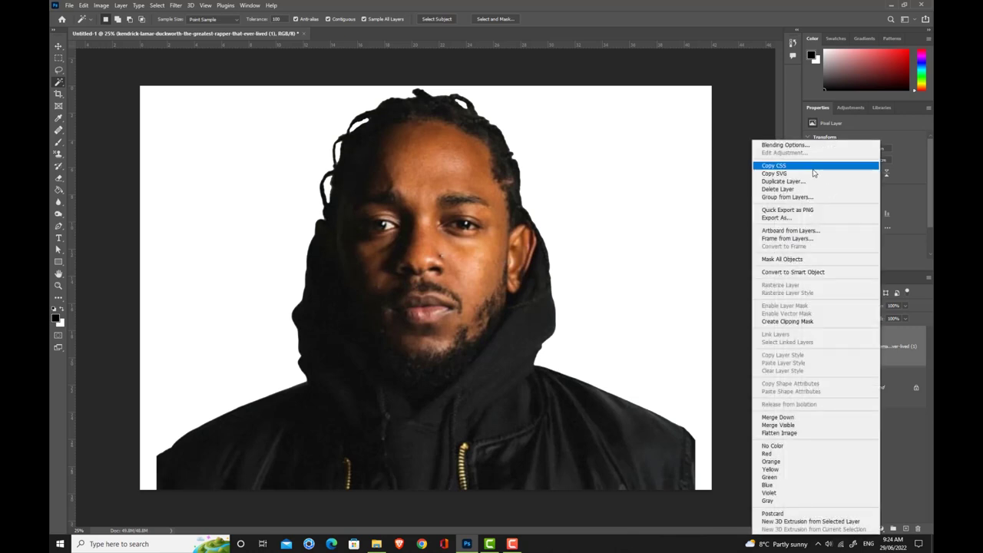
{"action": "left_click", "coordinate": [784, 182]}
{"action": "left_click", "coordinate": [571, 167]}
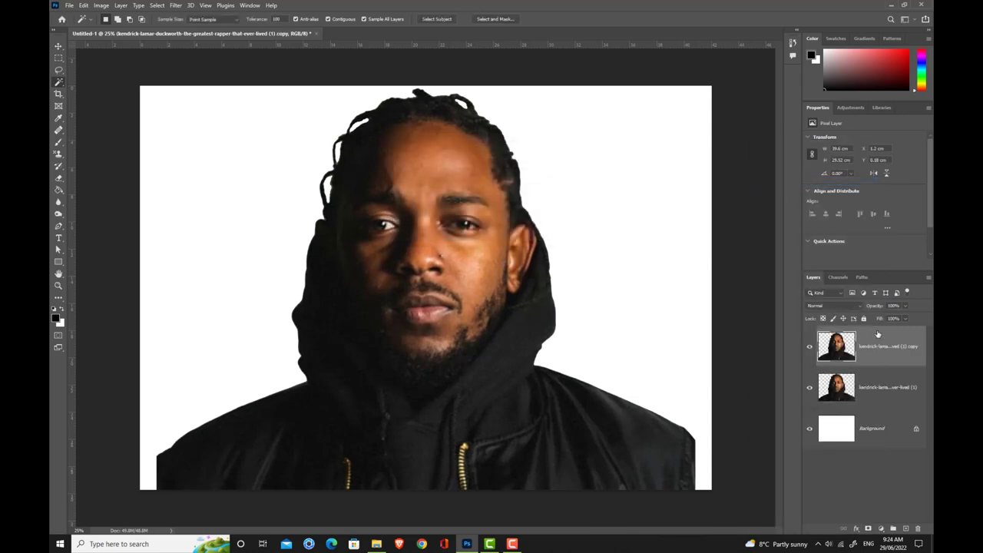
{"action": "right_click", "coordinate": [877, 339]}
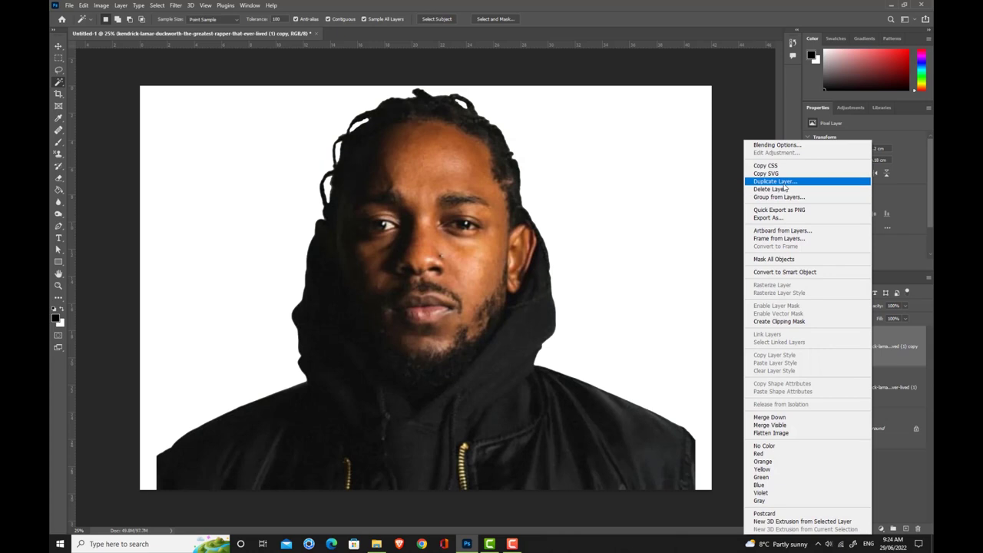
{"action": "left_click", "coordinate": [775, 181]}
{"action": "left_click", "coordinate": [572, 167]}
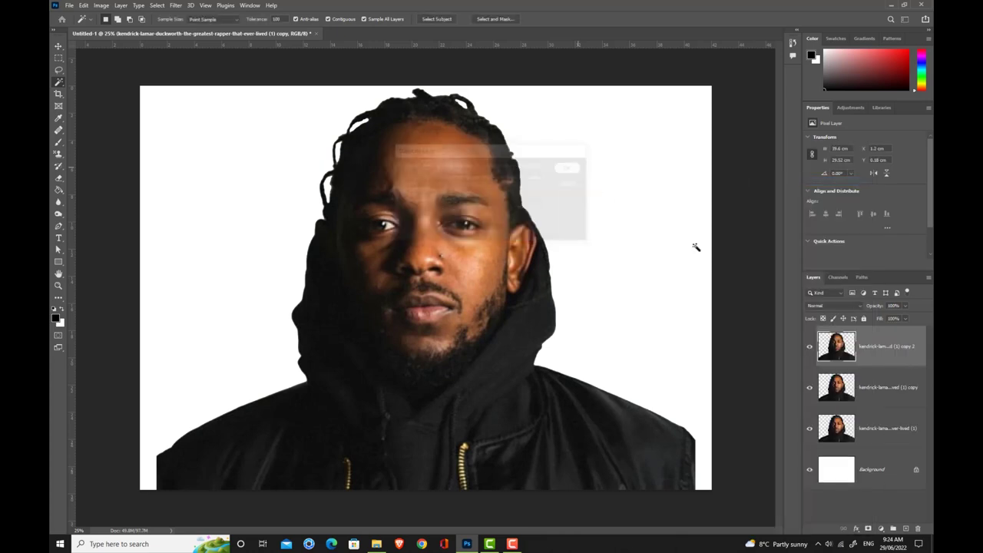
{"action": "right_click", "coordinate": [883, 339]}
{"action": "left_click", "coordinate": [799, 181]}
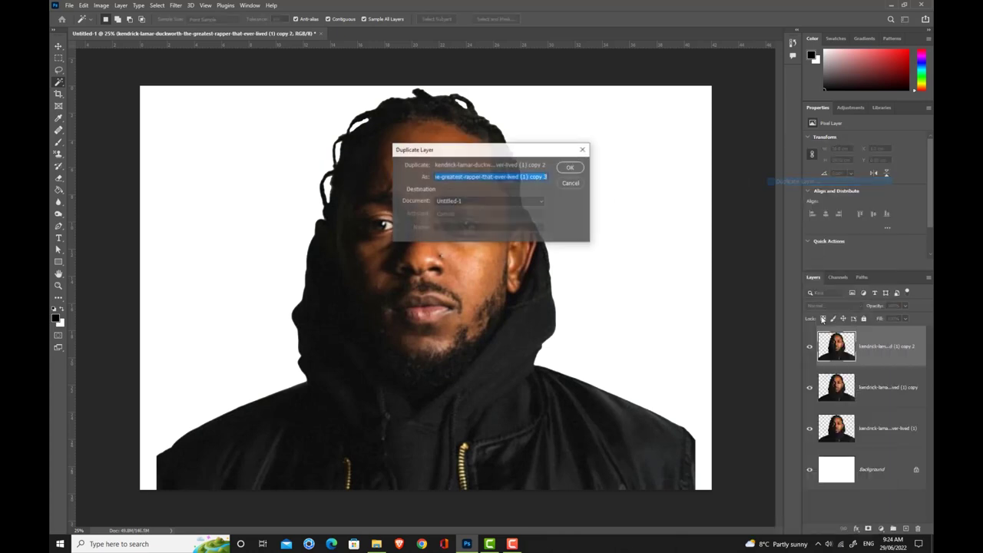
{"action": "left_click", "coordinate": [569, 167]}
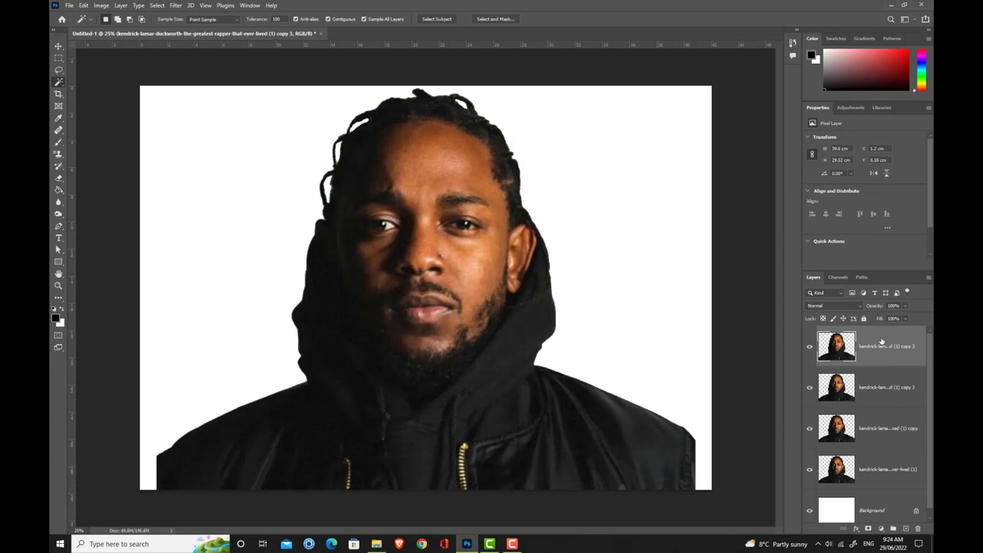
Step: Apply a Threshold at level 30 to the copy 3 layer
{"action": "left_click", "coordinate": [102, 6]}
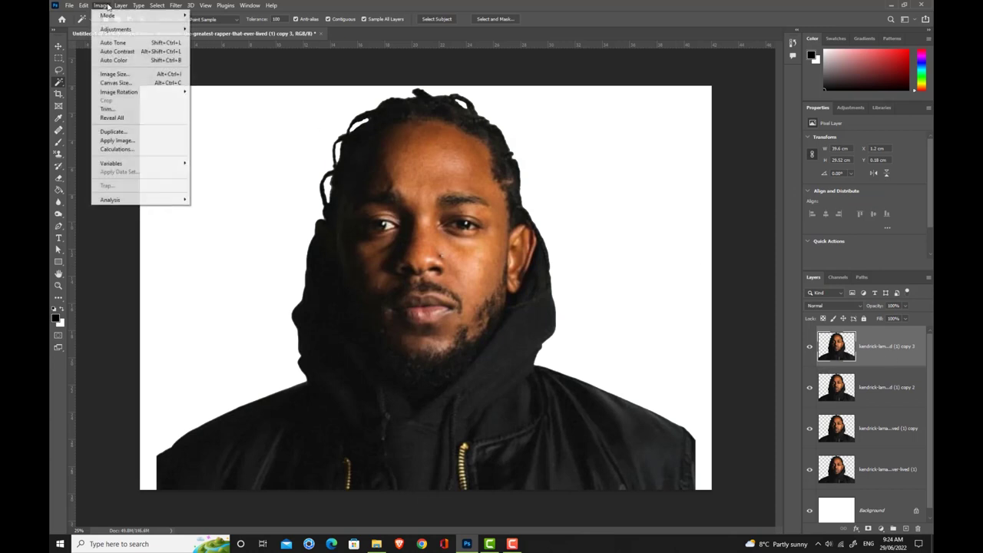
{"action": "mouse_move", "coordinate": [115, 29]}
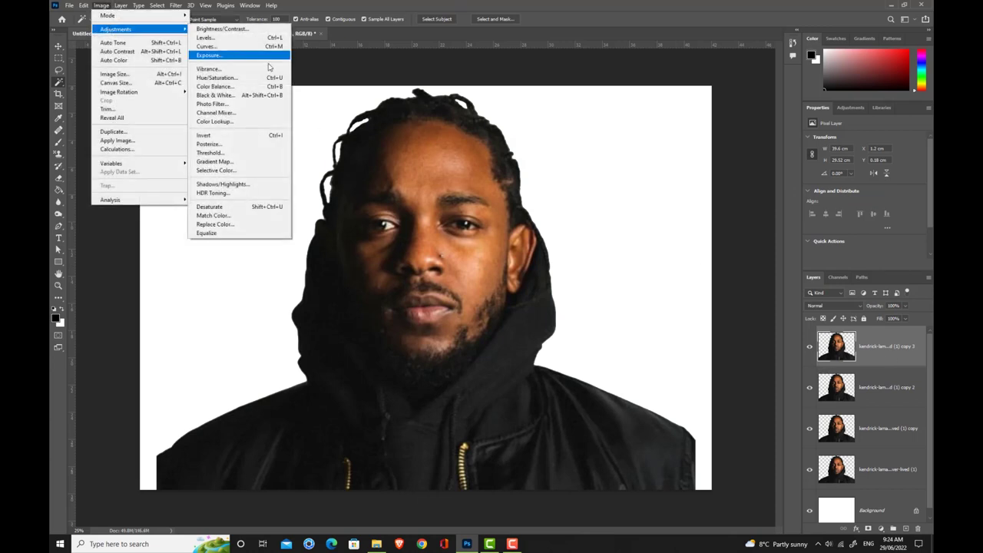
{"action": "left_click", "coordinate": [231, 152]}
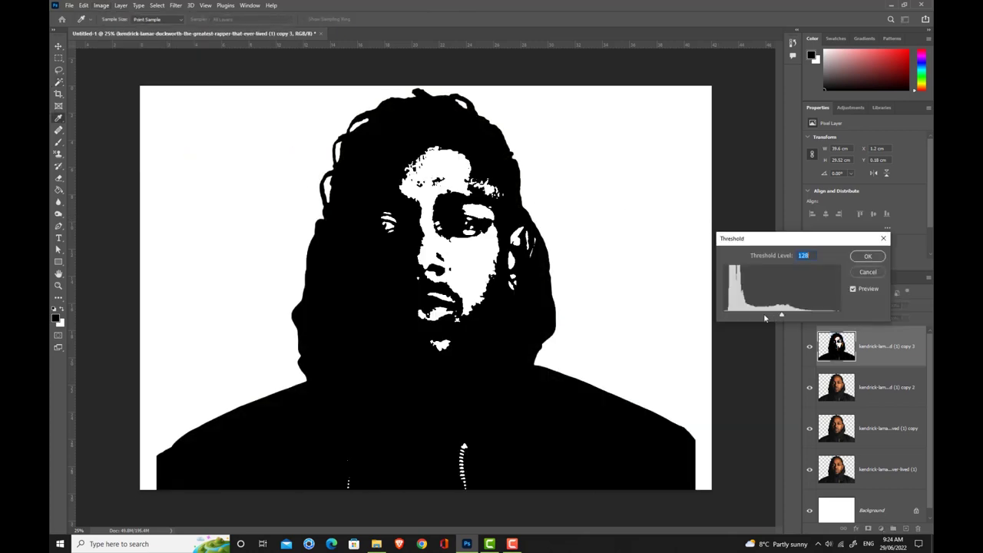
{"action": "left_click_drag", "start_coordinate": [781, 316], "coordinate": [739, 339]}
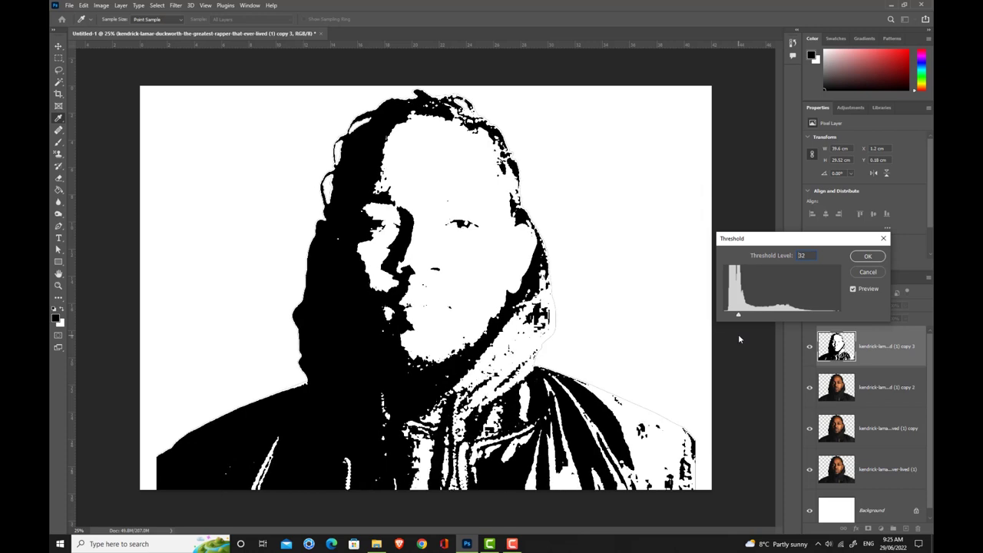
{"action": "key", "text": "Down"}
{"action": "key", "text": "Down"}
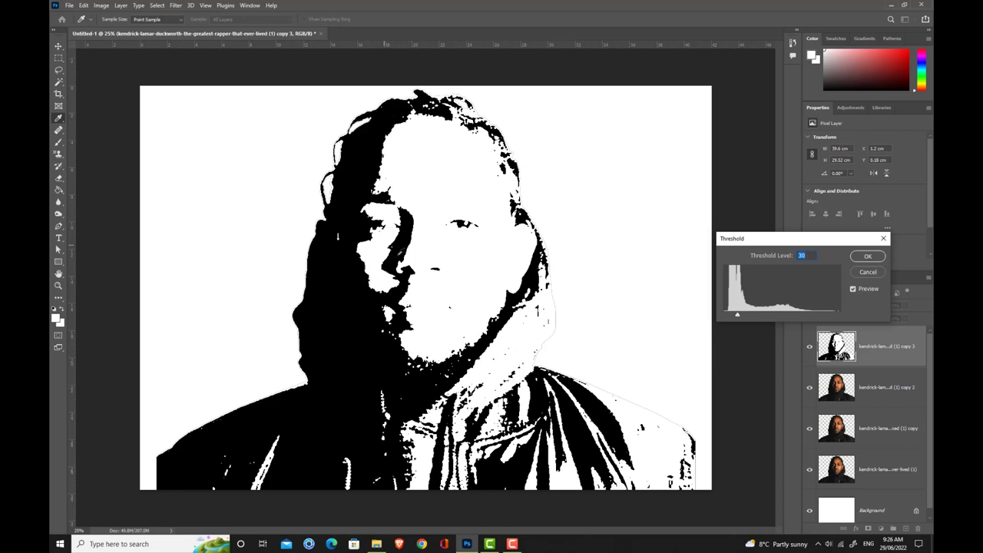
{"action": "left_click", "coordinate": [864, 257]}
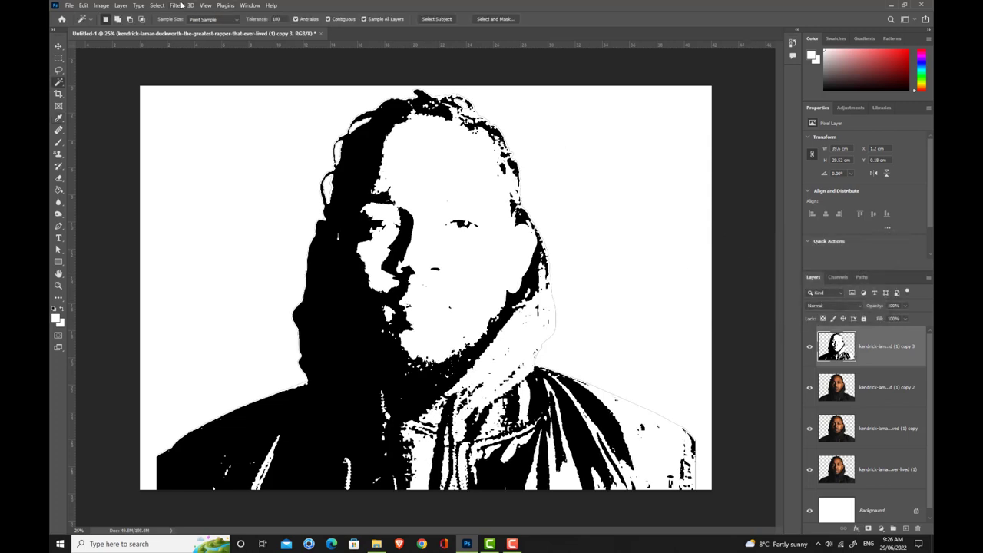
Step: Delete a Color Range selection from copy 3, hide that layer, and select copy 2
{"action": "left_click", "coordinate": [157, 5]}
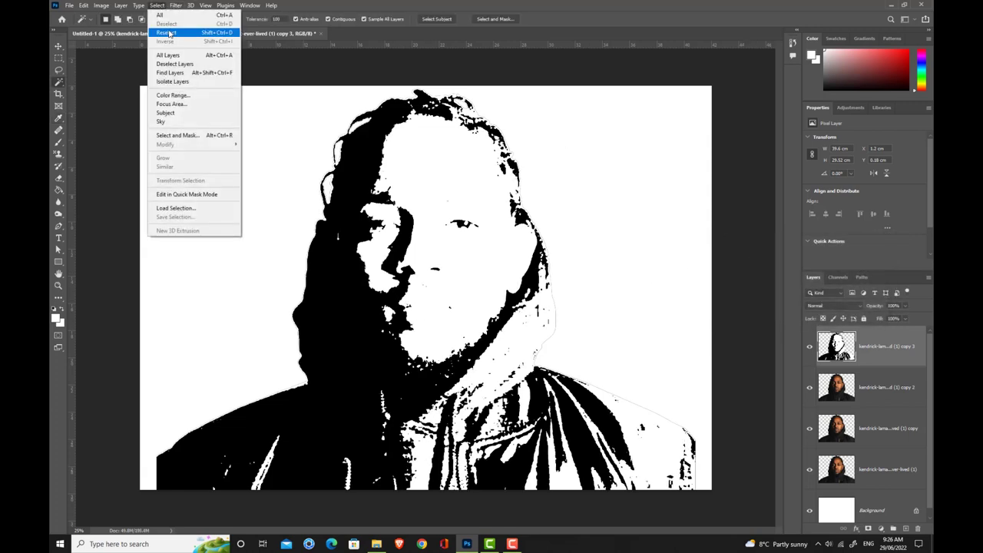
{"action": "left_click", "coordinate": [174, 94]}
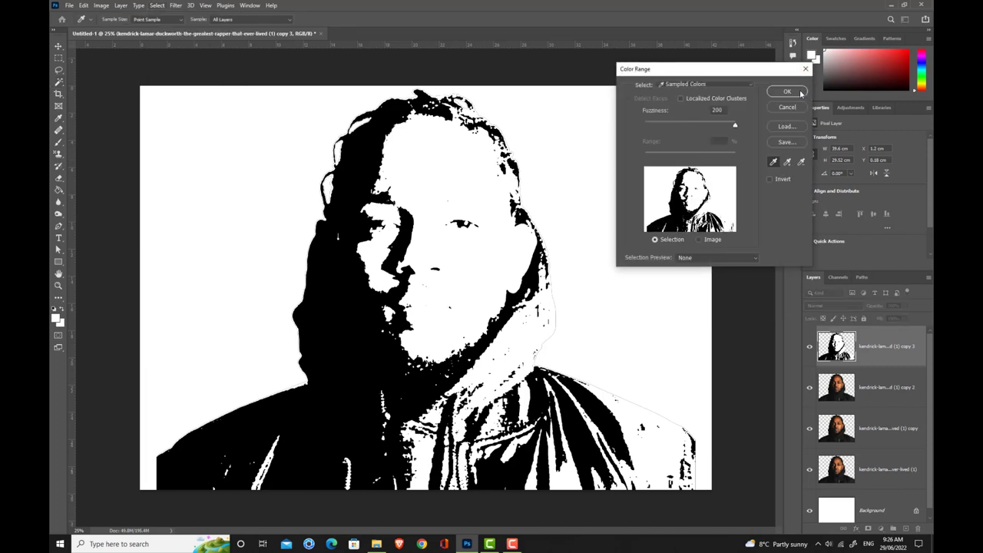
{"action": "left_click", "coordinate": [787, 92]}
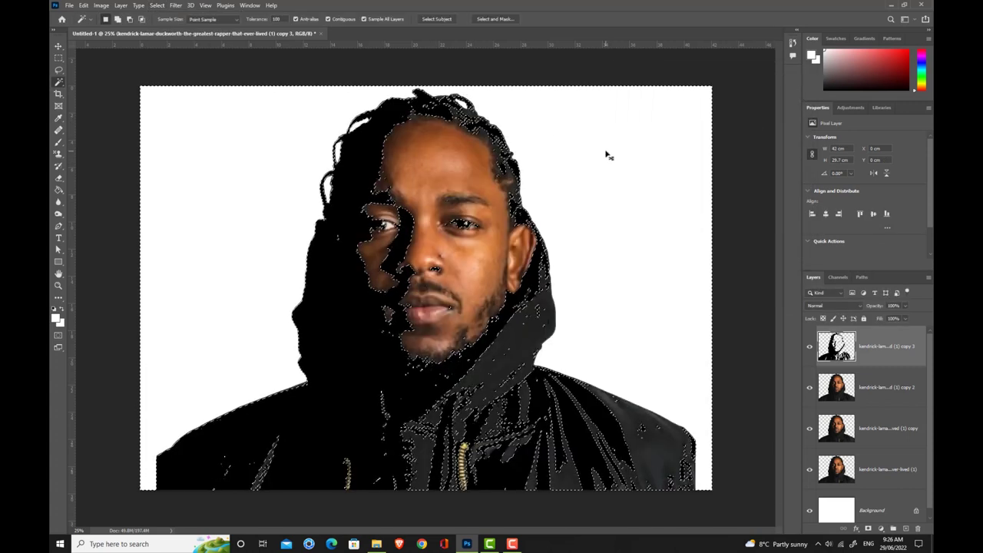
{"action": "key", "text": "Delete"}
{"action": "key", "text": "ctrl+d"}
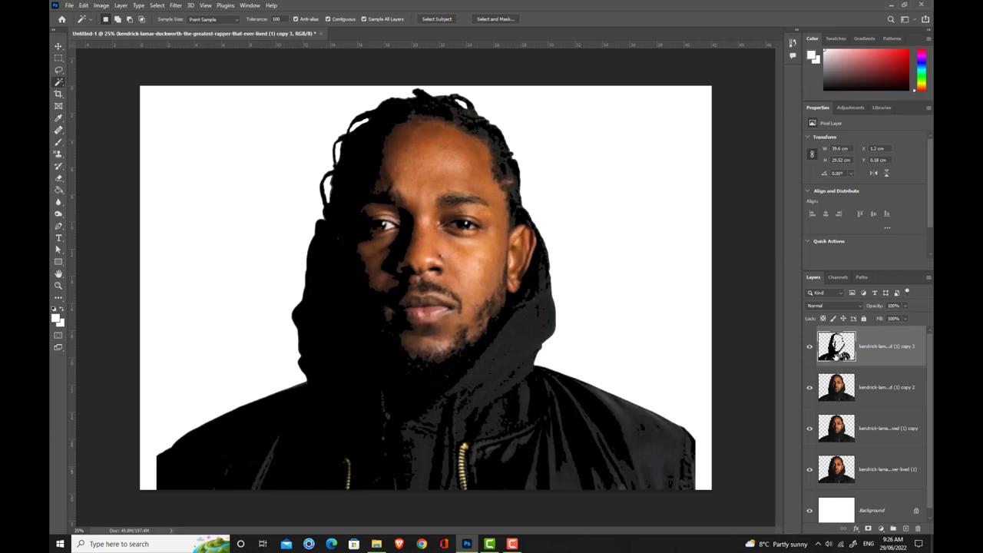
{"action": "left_click", "coordinate": [809, 347]}
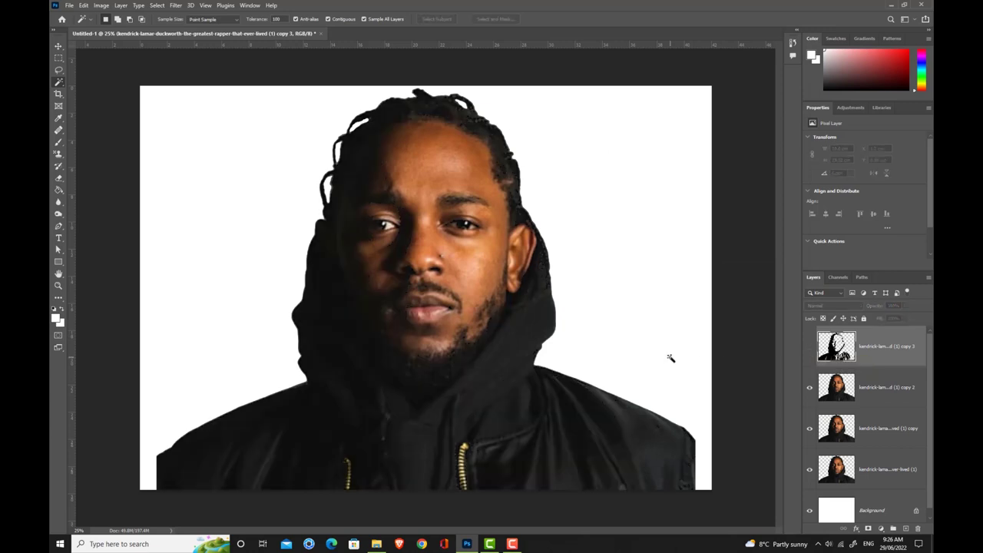
{"action": "left_click", "coordinate": [884, 381]}
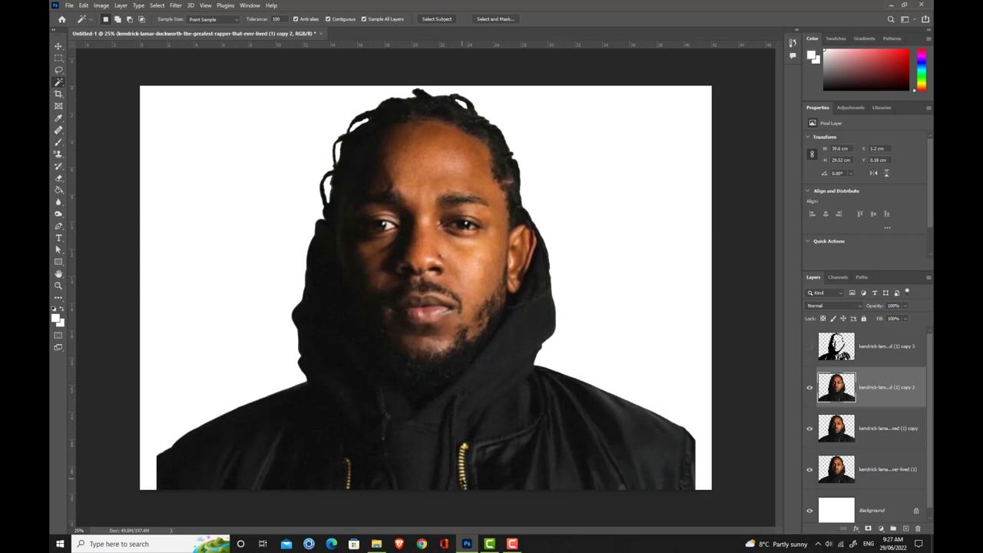
Step: With the Pen tool, trace the face outline from the ear down the jaw to the chin
{"action": "left_click", "coordinate": [58, 226]}
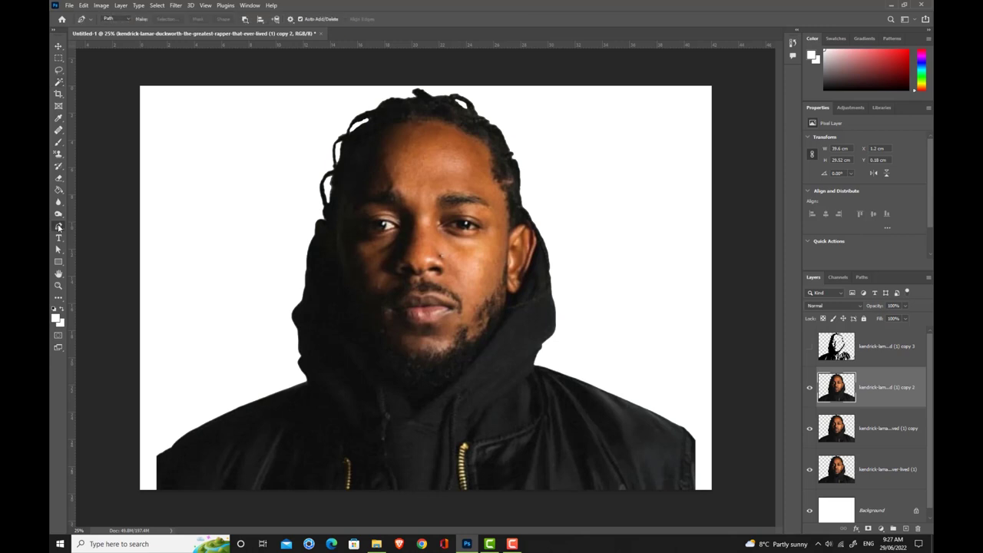
{"action": "left_click", "coordinate": [509, 294]}
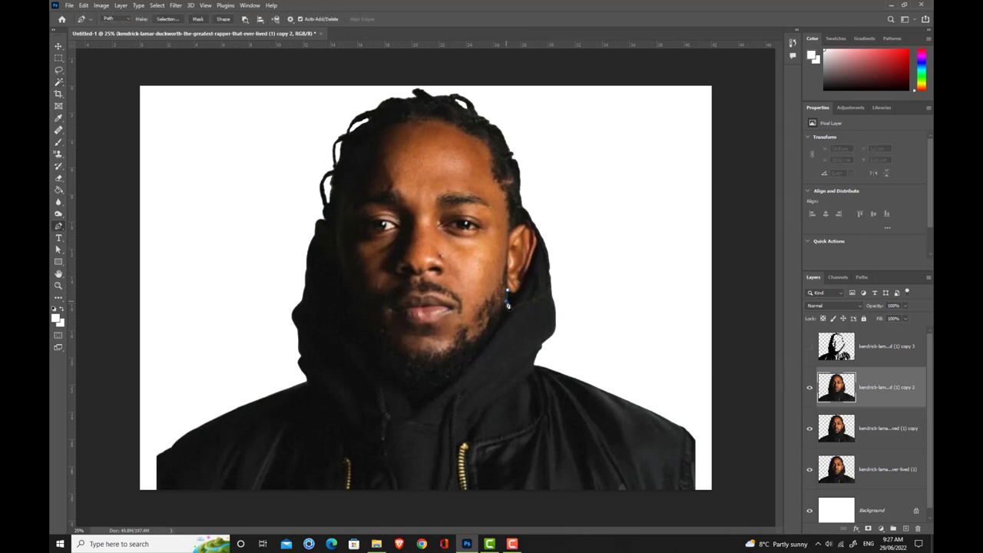
{"action": "left_click", "coordinate": [505, 308]}
{"action": "left_click", "coordinate": [496, 326]}
{"action": "left_click", "coordinate": [489, 338]}
{"action": "left_click", "coordinate": [473, 351]}
{"action": "left_click", "coordinate": [468, 353]}
{"action": "left_click", "coordinate": [809, 348]}
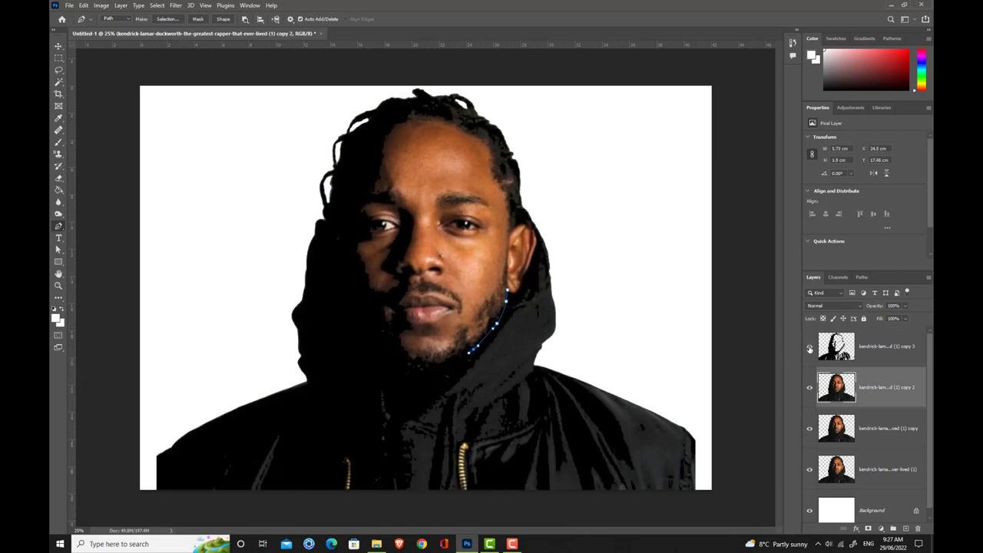
{"action": "left_click", "coordinate": [809, 349]}
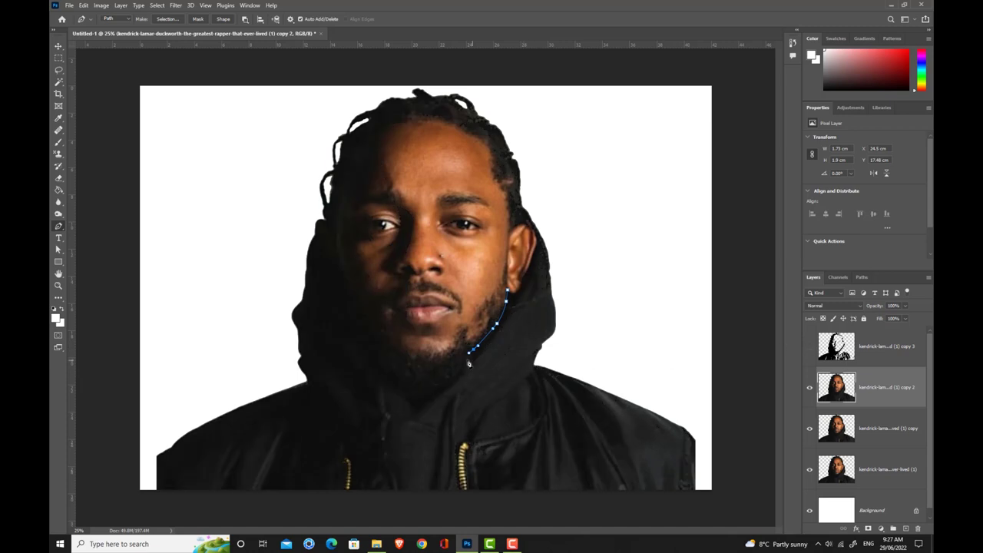
{"action": "left_click", "coordinate": [461, 359]}
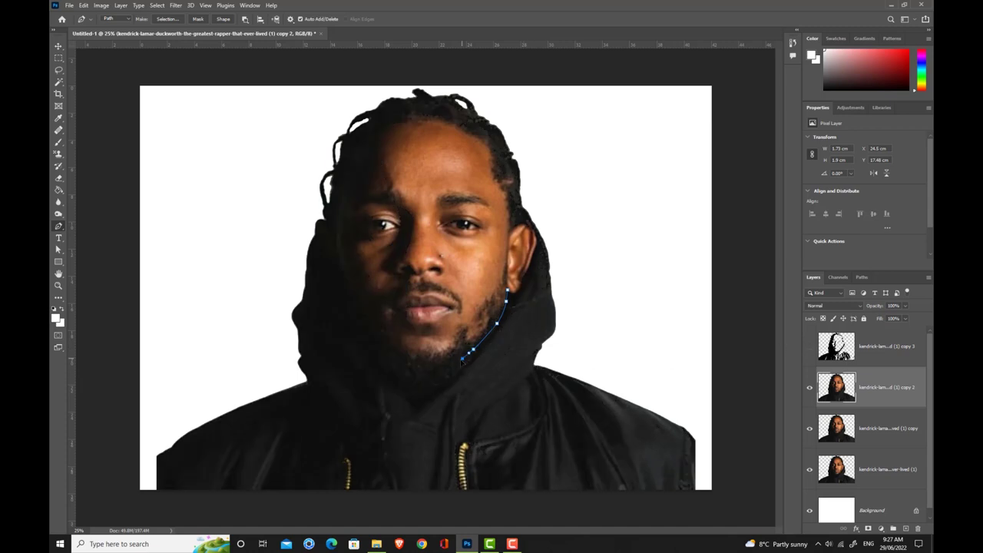
{"action": "left_click", "coordinate": [435, 368]}
{"action": "left_click", "coordinate": [407, 363]}
{"action": "left_click", "coordinate": [388, 360]}
Step: Continue the path up the left cheek and temple and across the hairline
{"action": "left_click", "coordinate": [369, 340]}
{"action": "left_click", "coordinate": [357, 319]}
{"action": "left_click", "coordinate": [347, 293]}
{"action": "left_click", "coordinate": [338, 255]}
{"action": "left_click", "coordinate": [335, 229]}
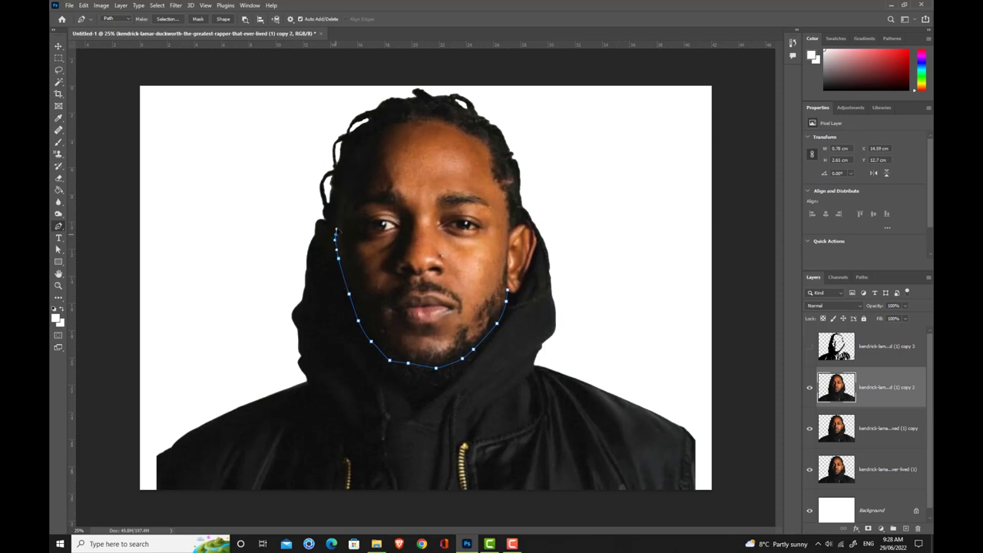
{"action": "left_click", "coordinate": [341, 199]}
{"action": "left_click", "coordinate": [353, 161]}
{"action": "left_click", "coordinate": [364, 142]}
{"action": "left_click", "coordinate": [378, 129]}
{"action": "left_click", "coordinate": [392, 118]}
{"action": "left_click", "coordinate": [417, 117]}
{"action": "left_click", "coordinate": [435, 121]}
{"action": "left_click", "coordinate": [457, 126]}
{"action": "left_click", "coordinate": [474, 133]}
{"action": "left_click", "coordinate": [486, 141]}
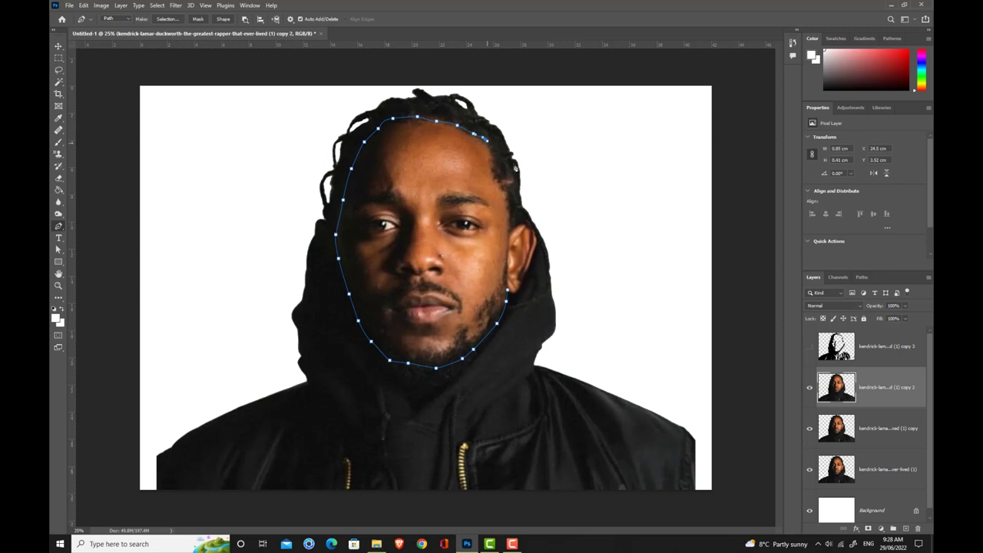
{"action": "left_click", "coordinate": [808, 347]}
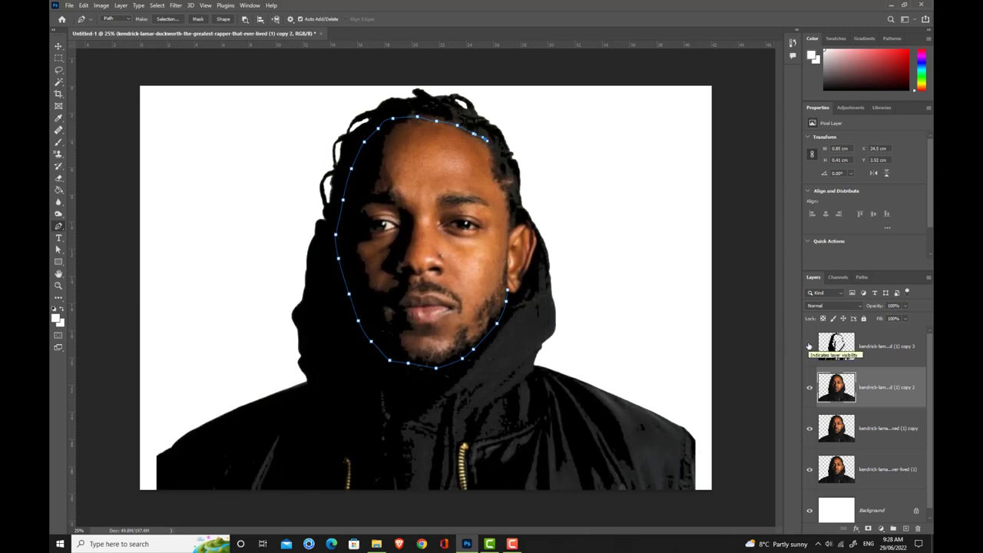
{"action": "left_click", "coordinate": [808, 347]}
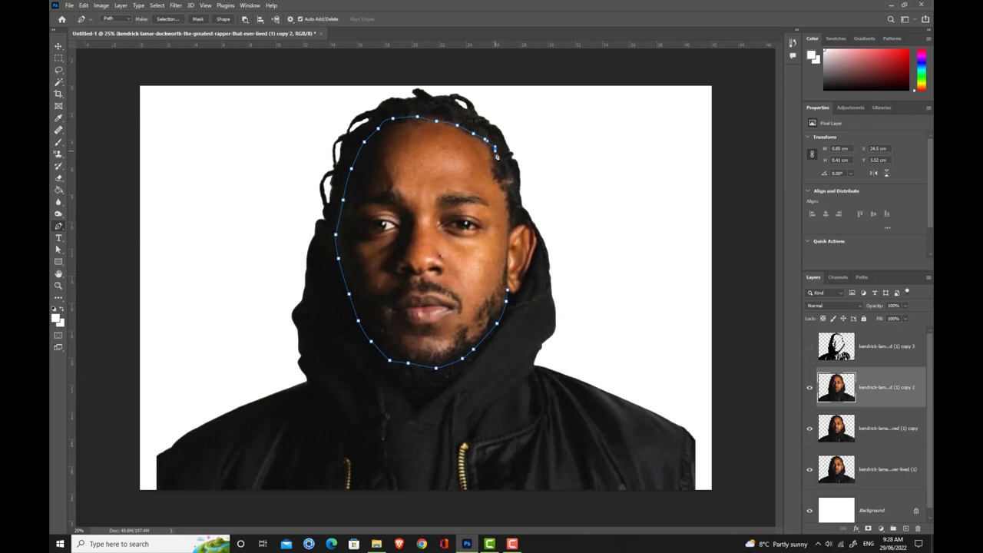
Step: Trace down the right side past the ear, close the path, and load Work Path as a selection
{"action": "left_click", "coordinate": [496, 162]}
{"action": "left_click", "coordinate": [500, 175]}
{"action": "left_click", "coordinate": [505, 177]}
{"action": "left_click", "coordinate": [509, 176]}
{"action": "left_click", "coordinate": [512, 181]}
{"action": "left_click", "coordinate": [506, 186]}
{"action": "left_click", "coordinate": [511, 221]}
{"action": "left_click", "coordinate": [523, 225]}
{"action": "left_click", "coordinate": [527, 273]}
{"action": "left_click", "coordinate": [513, 293]}
{"action": "left_click", "coordinate": [512, 228]}
{"action": "left_click", "coordinate": [861, 279]}
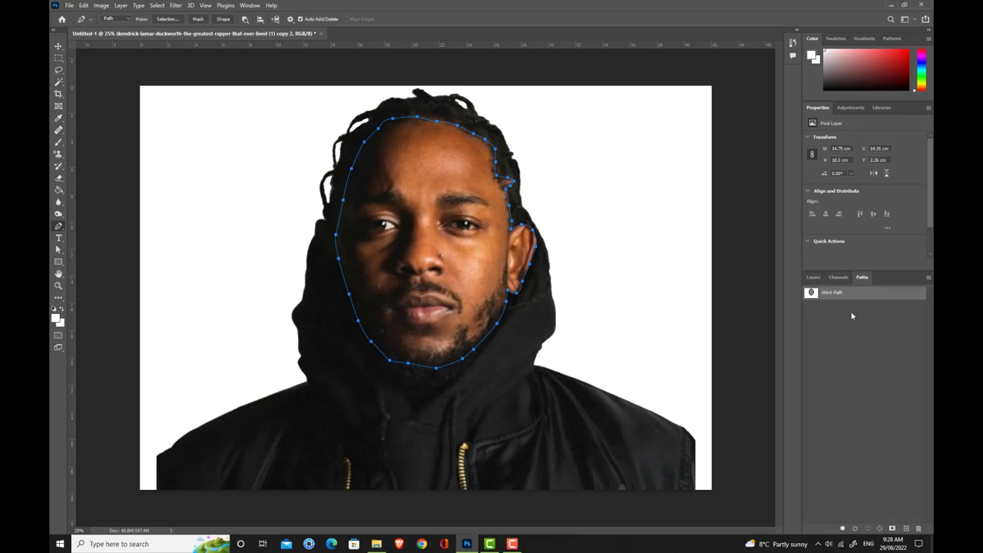
{"action": "left_click", "coordinate": [867, 528]}
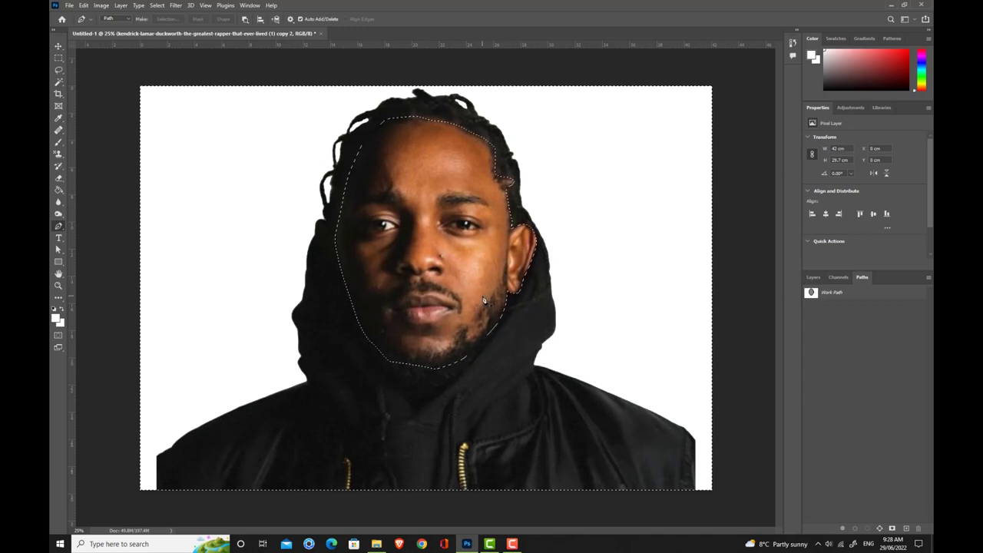
Step: Invert the selection and copy the face onto a new layer, Layer 1, with Ctrl+J
{"action": "left_click", "coordinate": [157, 6]}
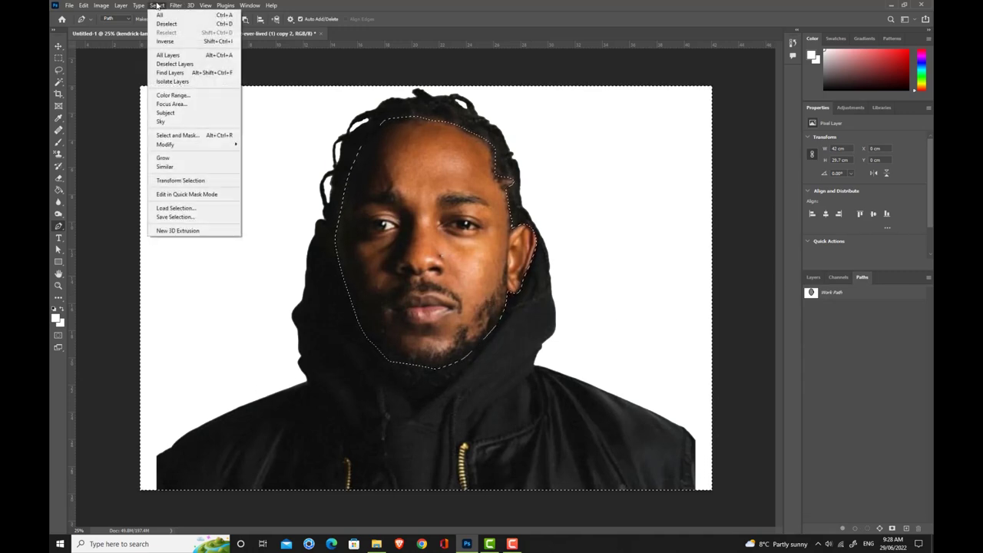
{"action": "left_click", "coordinate": [164, 40]}
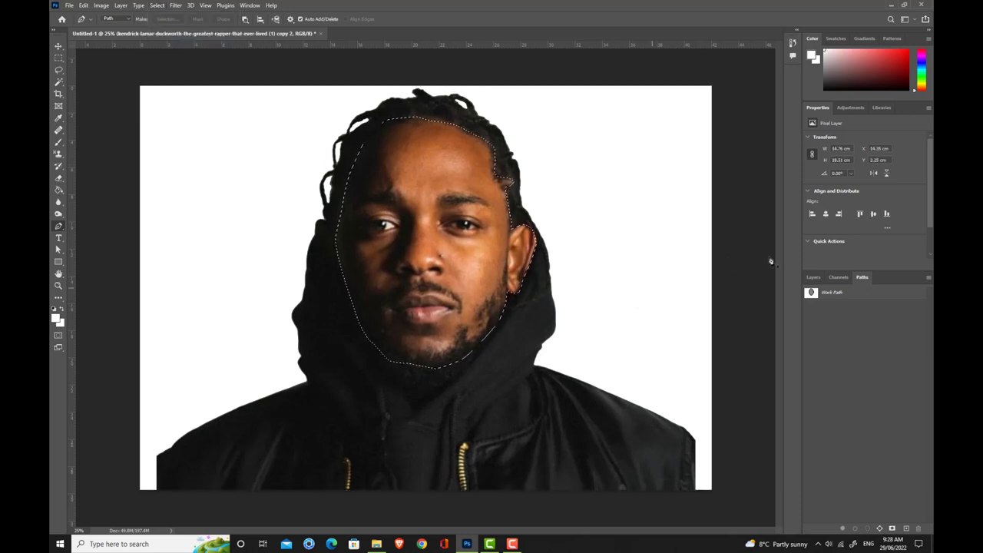
{"action": "left_click", "coordinate": [812, 277]}
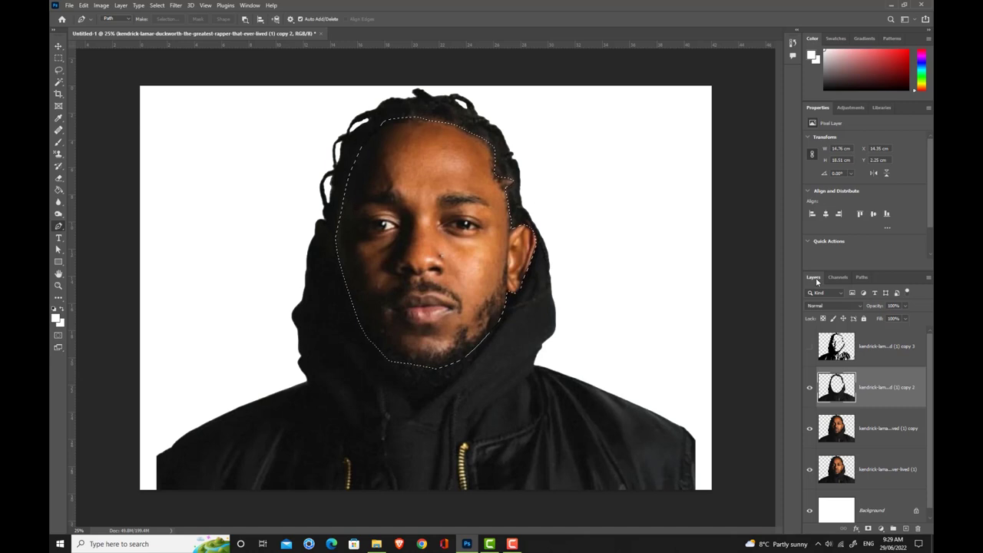
{"action": "key", "text": "ctrl+j"}
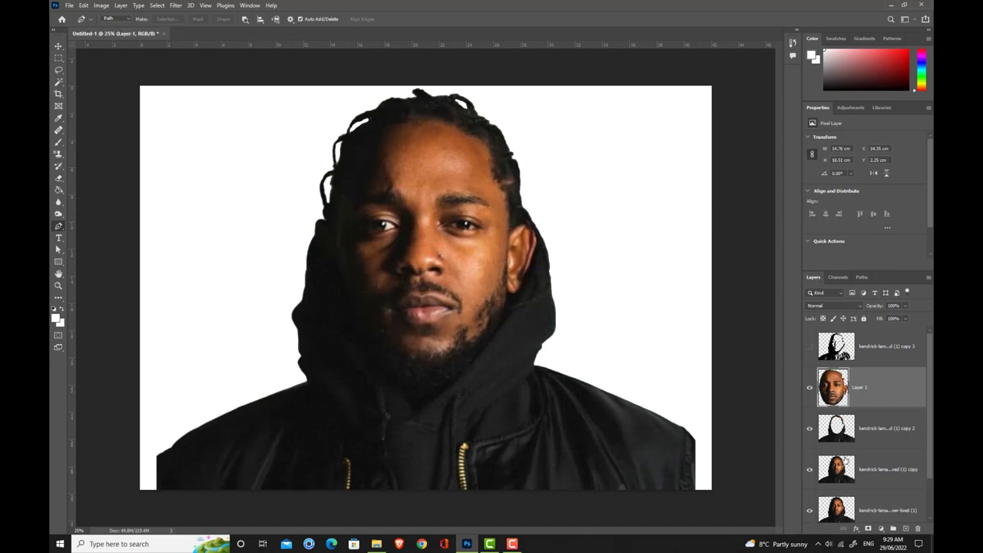
{"action": "key", "text": "ctrl+z"}
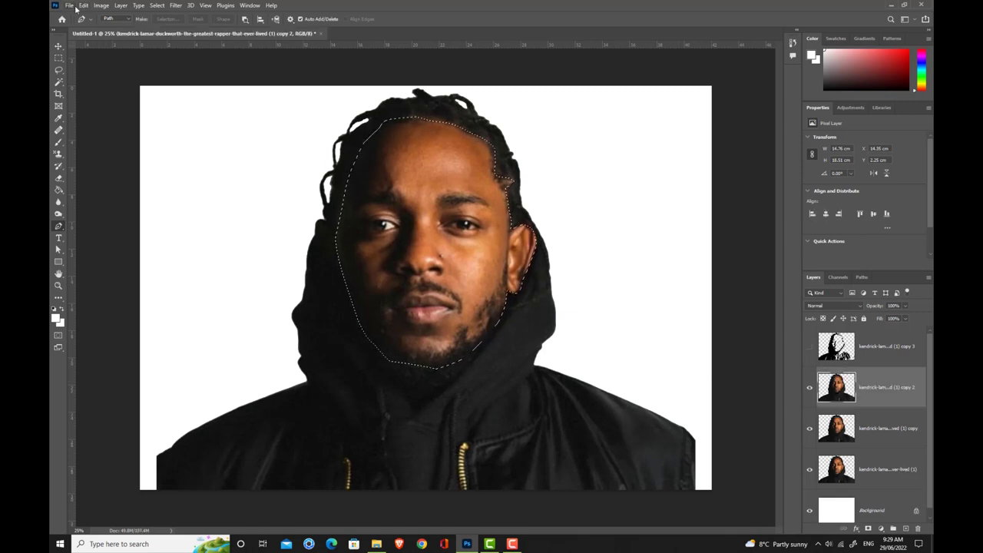
{"action": "key", "text": "ctrl+j"}
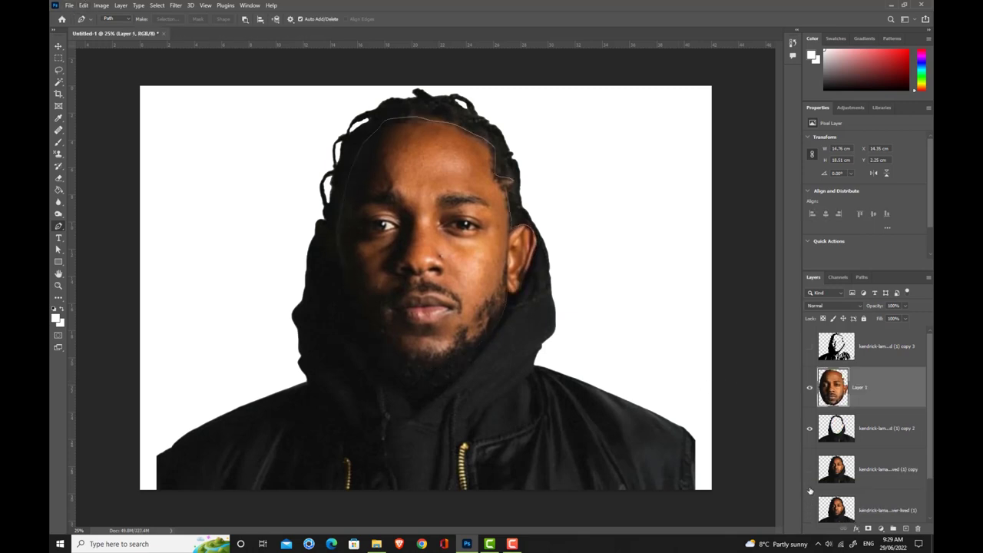
{"action": "scroll", "coordinate": [810, 491], "scroll_direction": "down", "scroll_amount": 1}
{"action": "scroll", "coordinate": [813, 448], "scroll_direction": "up", "scroll_amount": 1}
Step: Duplicate the face layer three times, creating Layer 1 copy, Layer 1 copy 2 and Layer 1 copy 3
{"action": "right_click", "coordinate": [888, 394]}
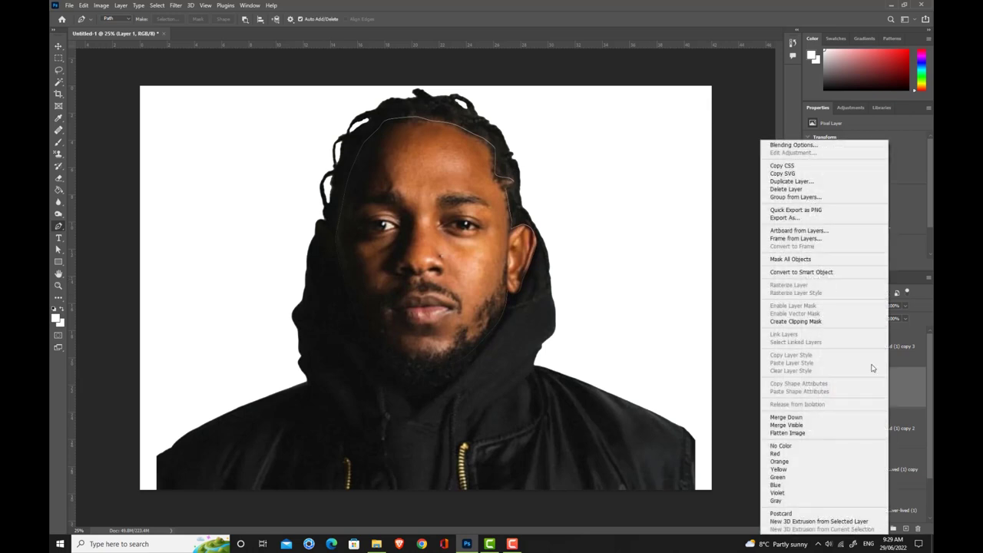
{"action": "left_click", "coordinate": [802, 183]}
{"action": "left_click", "coordinate": [571, 165]}
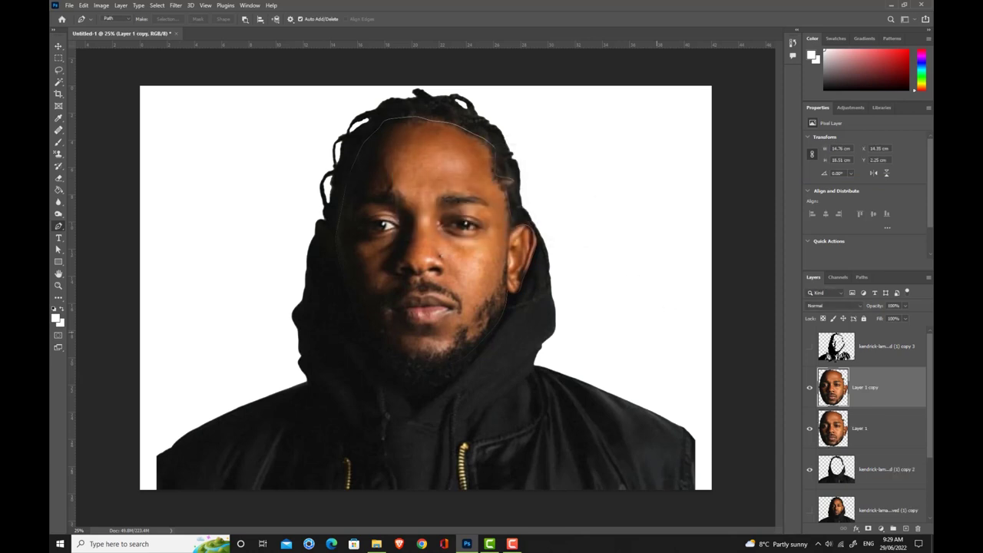
{"action": "right_click", "coordinate": [895, 388]}
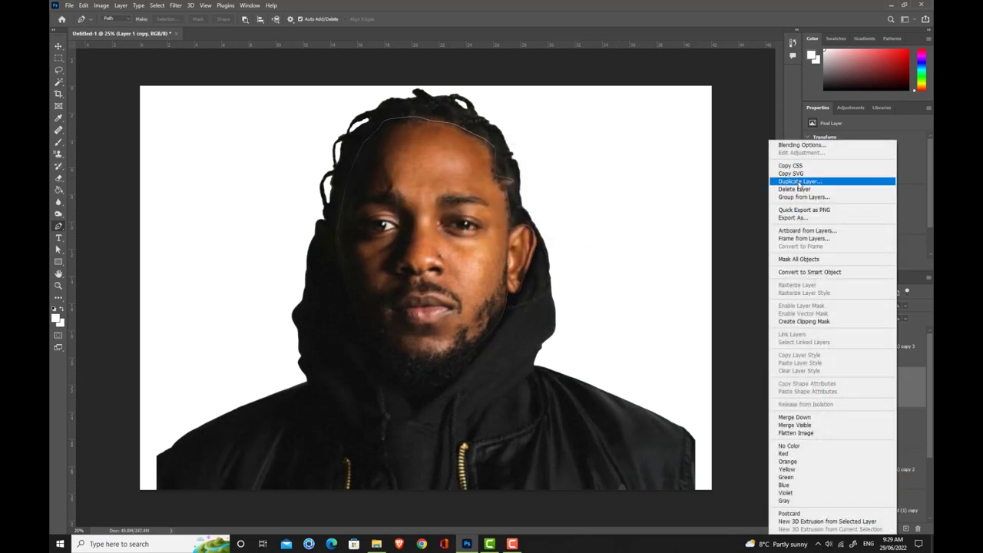
{"action": "left_click", "coordinate": [799, 183]}
{"action": "left_click", "coordinate": [572, 166]}
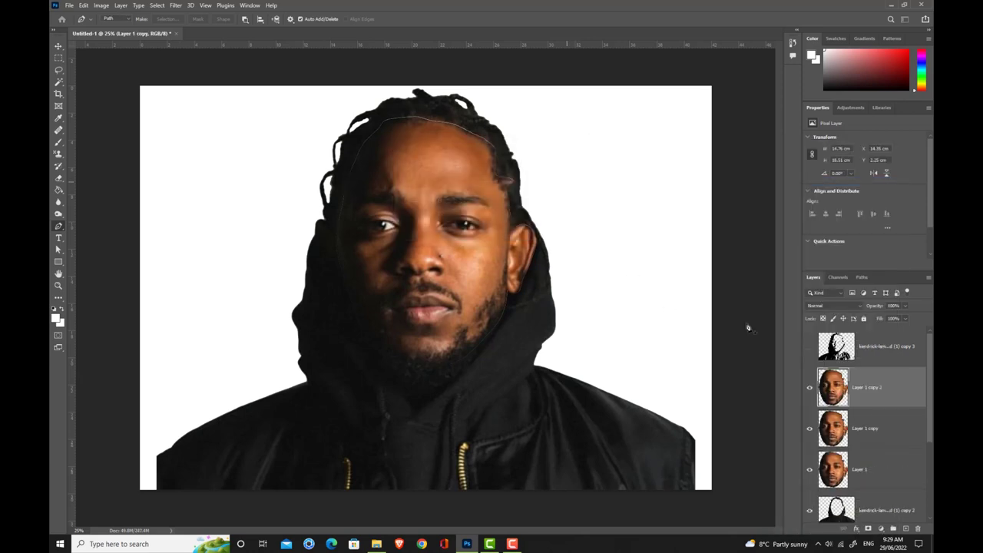
{"action": "right_click", "coordinate": [879, 378]}
{"action": "left_click", "coordinate": [784, 182]}
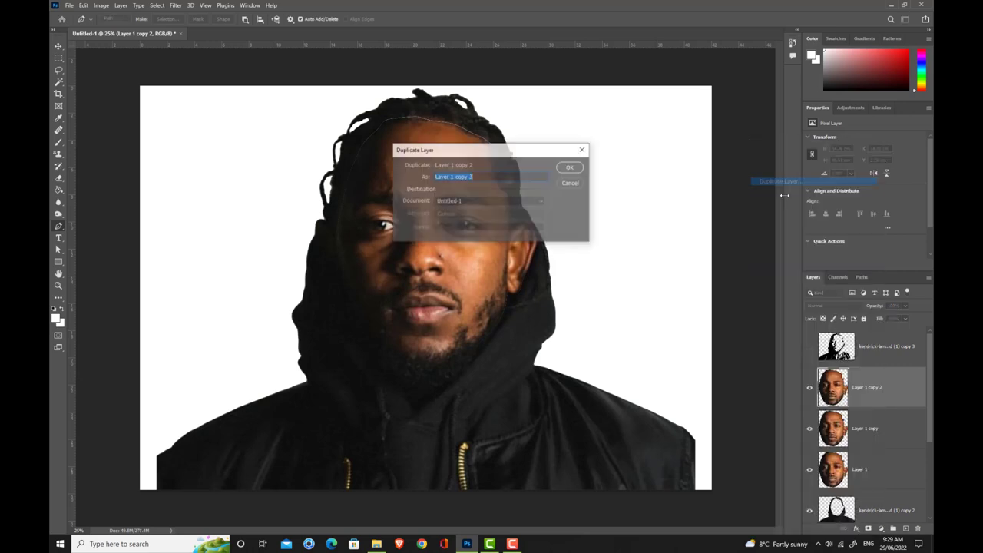
{"action": "left_click", "coordinate": [570, 167]}
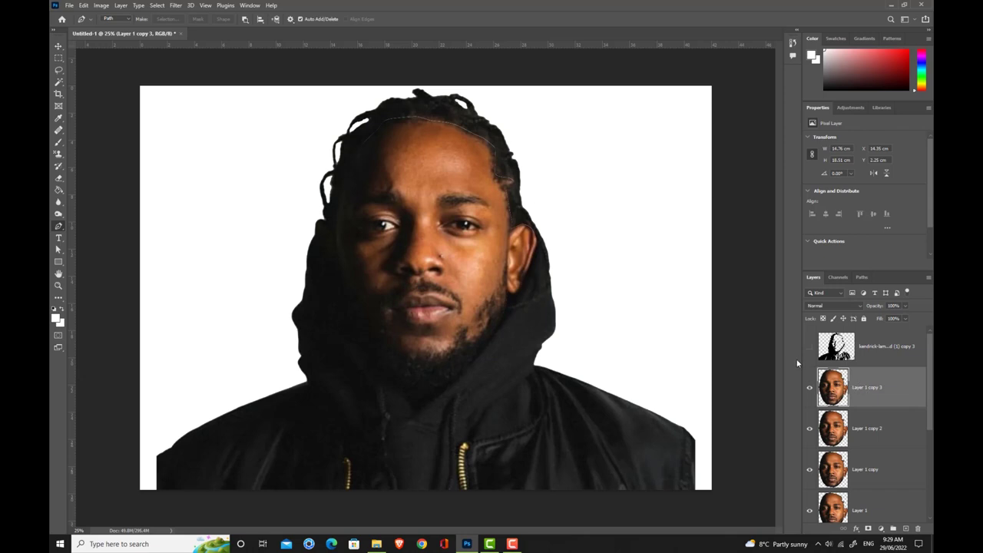
{"action": "left_click", "coordinate": [102, 6]}
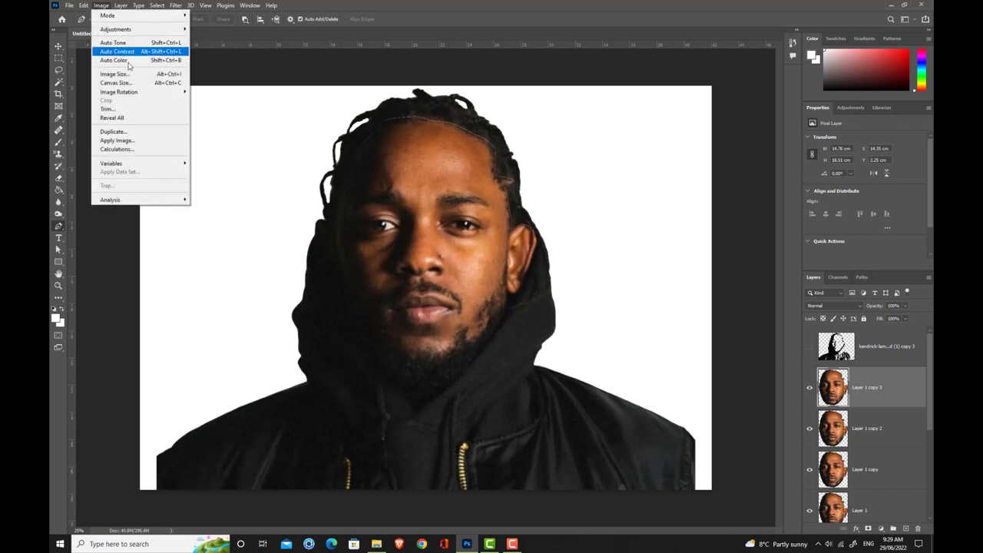
Step: Try a Threshold at level 32 on Layer 1 copy 3, cancel it, and show the top cut-out layer
{"action": "mouse_move", "coordinate": [122, 29]}
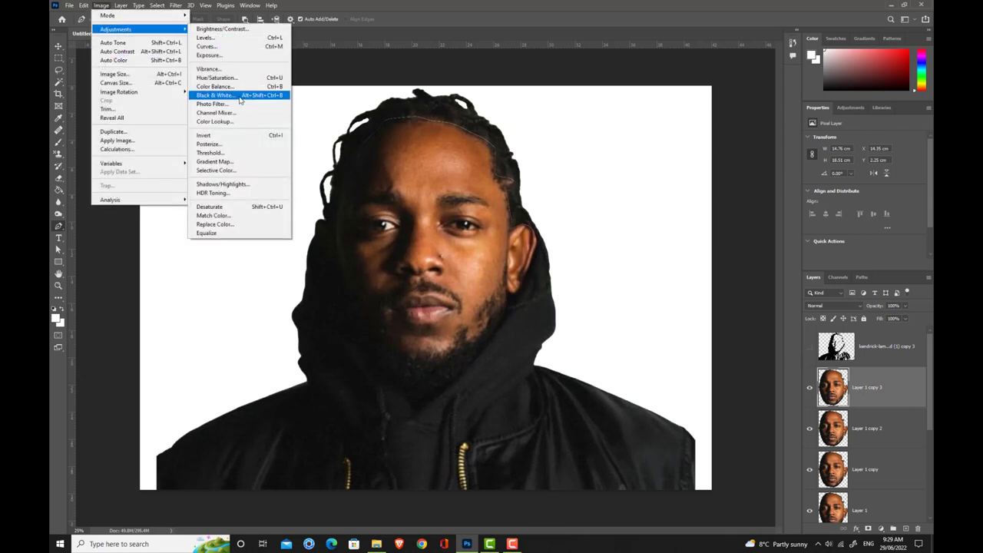
{"action": "left_click", "coordinate": [210, 153]}
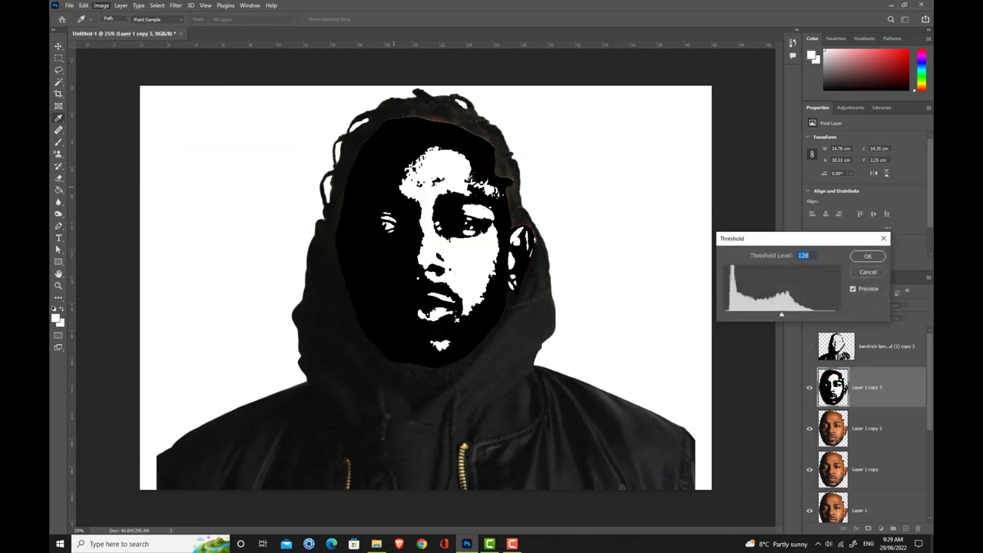
{"action": "left_click_drag", "start_coordinate": [781, 316], "coordinate": [739, 316]}
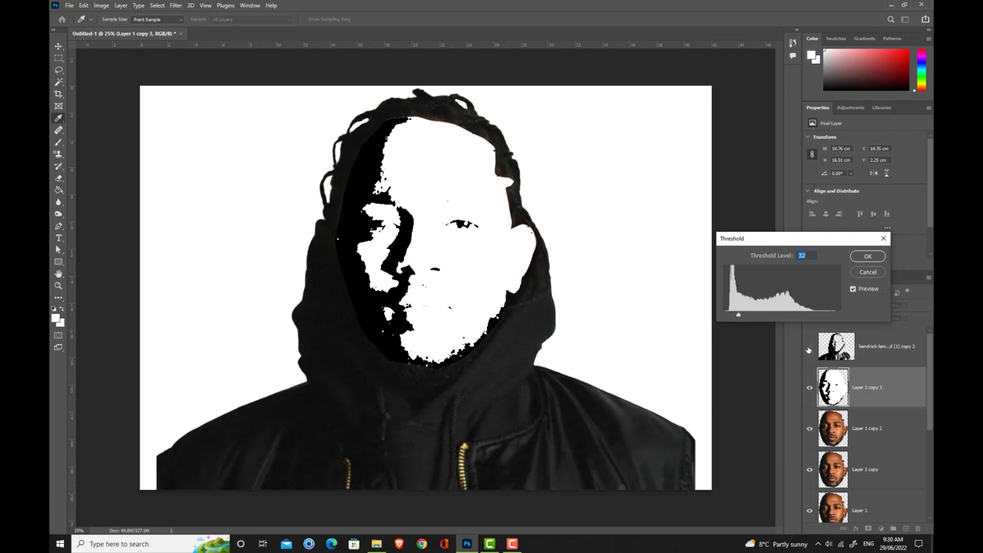
{"action": "left_click", "coordinate": [866, 273]}
{"action": "key", "text": "p"}
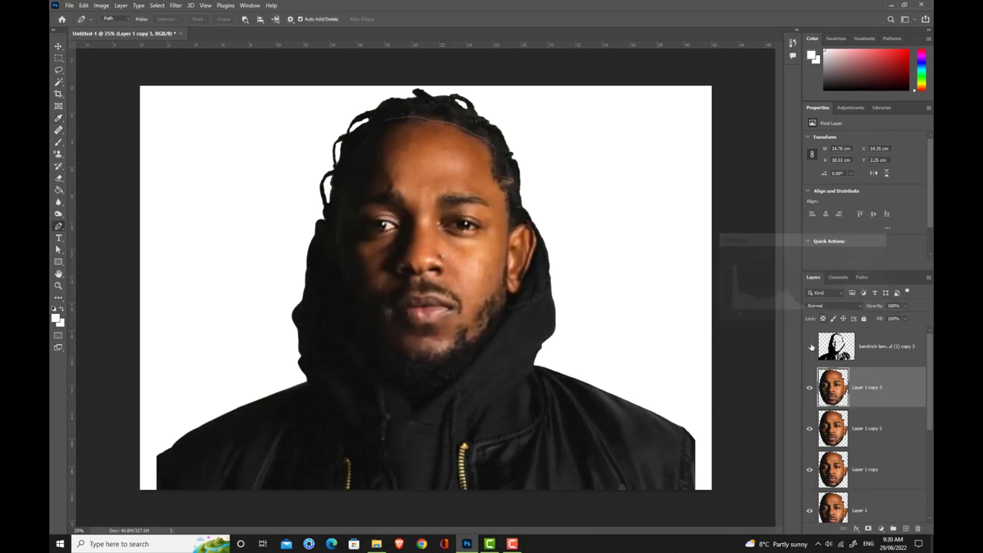
{"action": "left_click", "coordinate": [809, 347]}
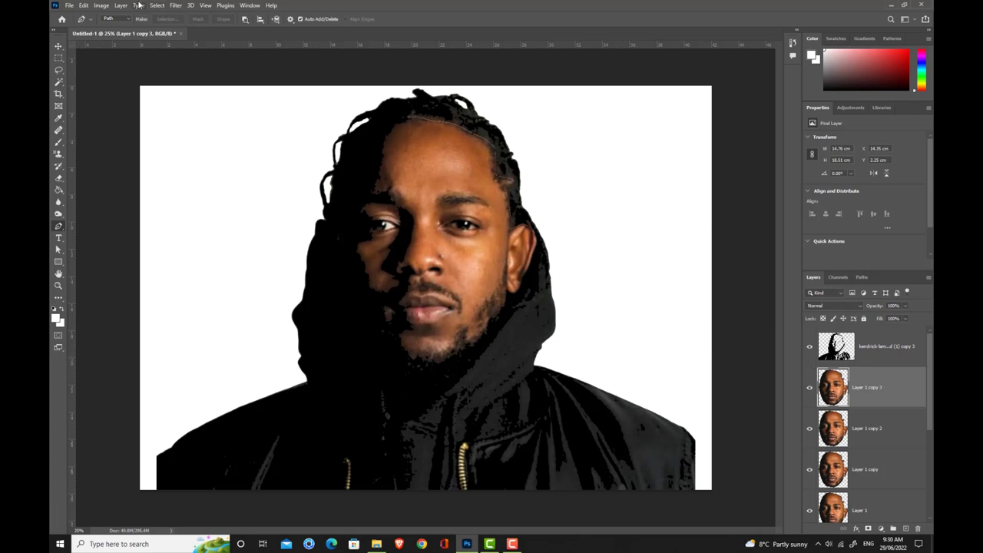
Step: Apply a Threshold of about 51 to Layer 1 copy 3, then hide the top cut-out layer
{"action": "left_click", "coordinate": [101, 5]}
{"action": "mouse_move", "coordinate": [127, 31]}
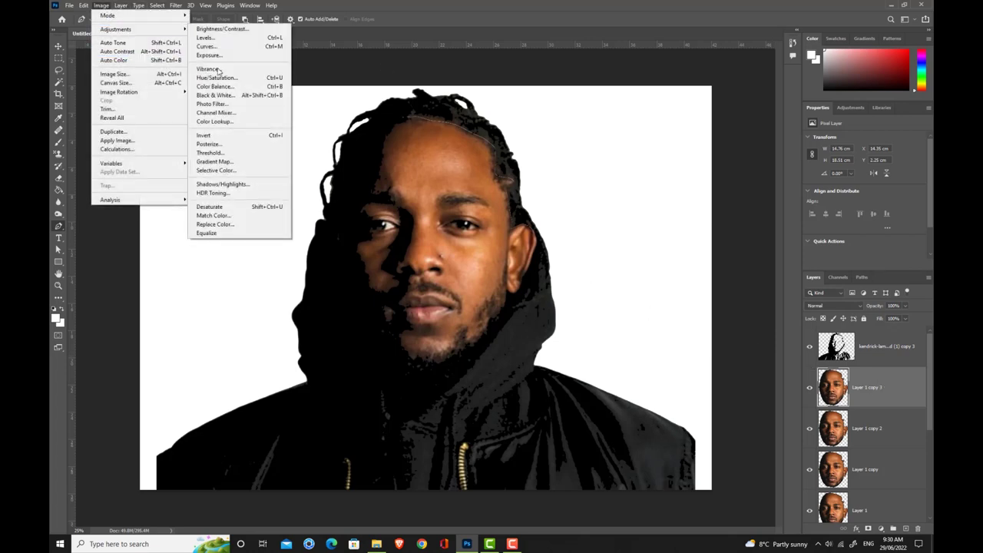
{"action": "left_click", "coordinate": [228, 153]}
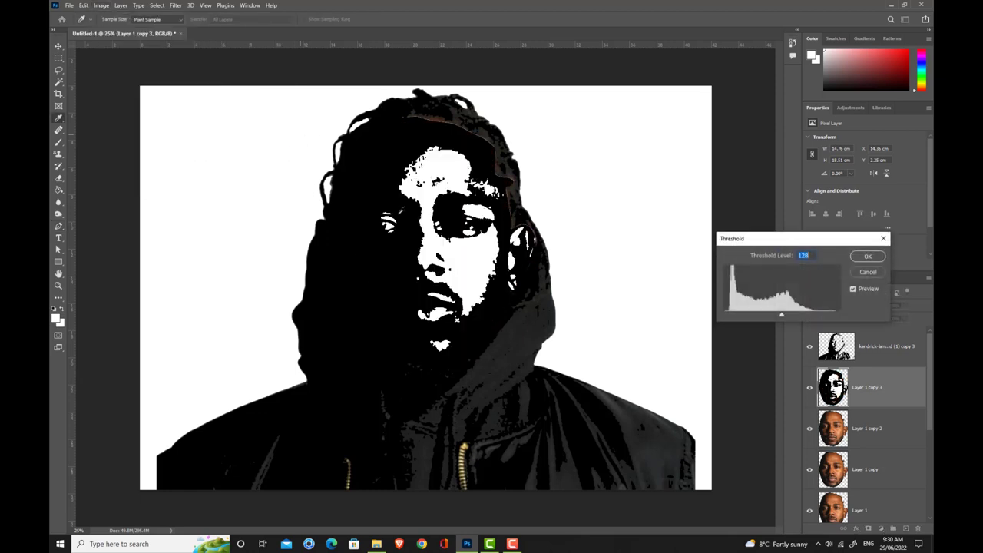
{"action": "left_click_drag", "start_coordinate": [782, 315], "coordinate": [737, 326]}
{"action": "left_click_drag", "start_coordinate": [738, 327], "coordinate": [749, 326]}
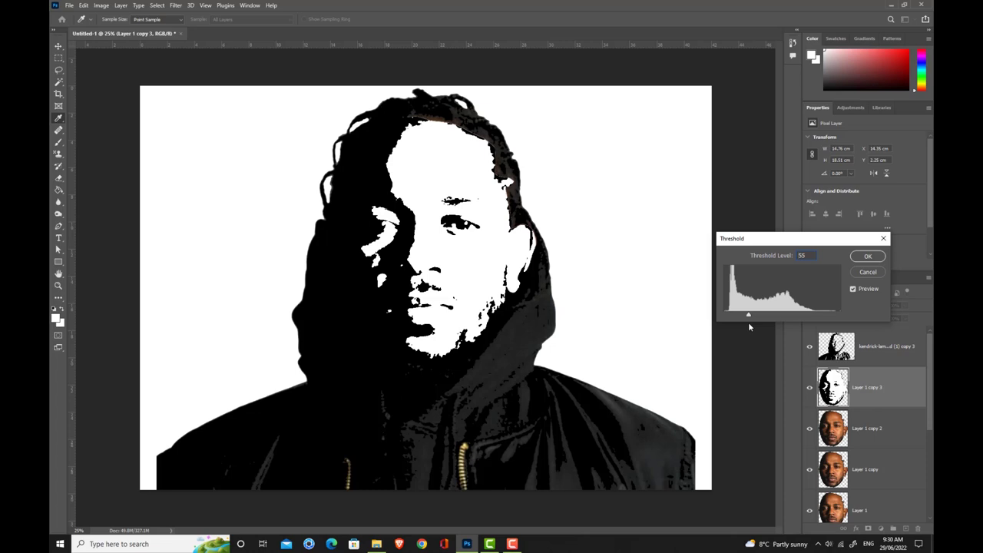
{"action": "left_click", "coordinate": [867, 257]}
{"action": "key", "text": "p"}
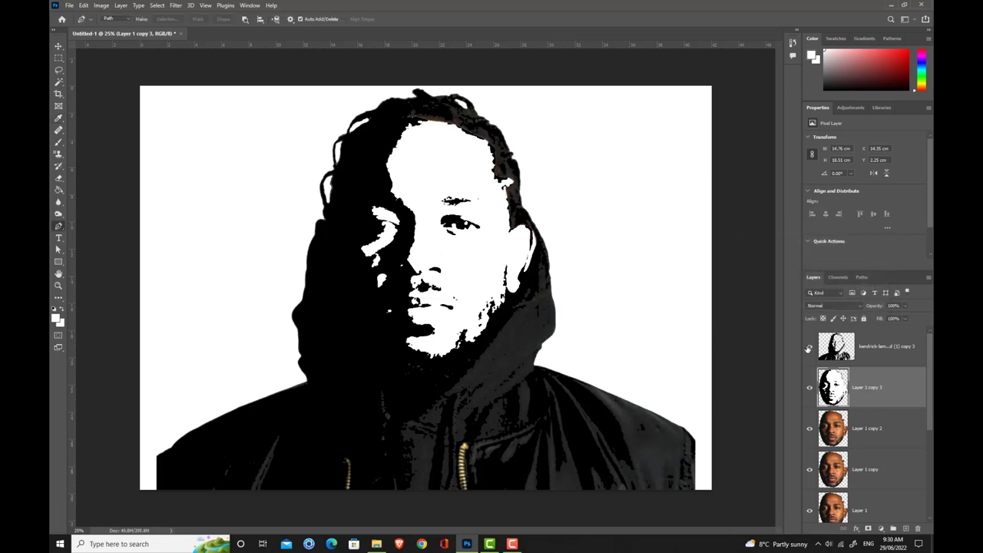
{"action": "left_click", "coordinate": [808, 346]}
Step: Delete the white areas of Layer 1 copy 3 via Color Range, then invert to the black shapes
{"action": "left_click", "coordinate": [157, 6]}
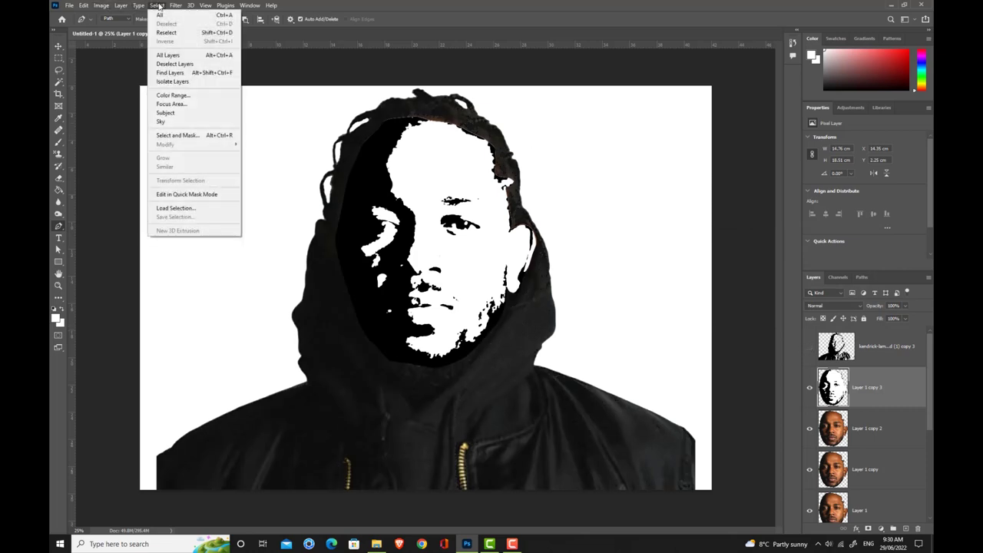
{"action": "left_click", "coordinate": [176, 95]}
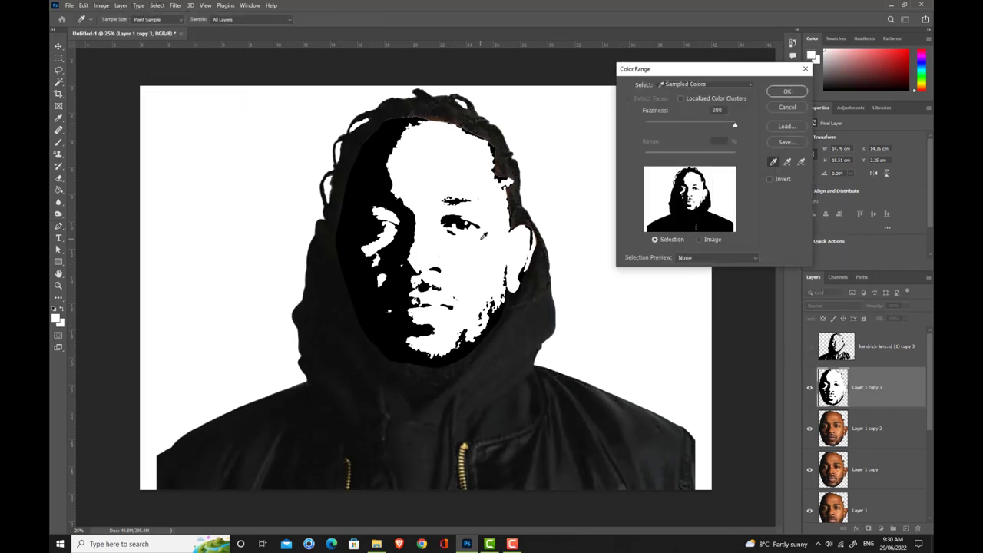
{"action": "left_click", "coordinate": [786, 91]}
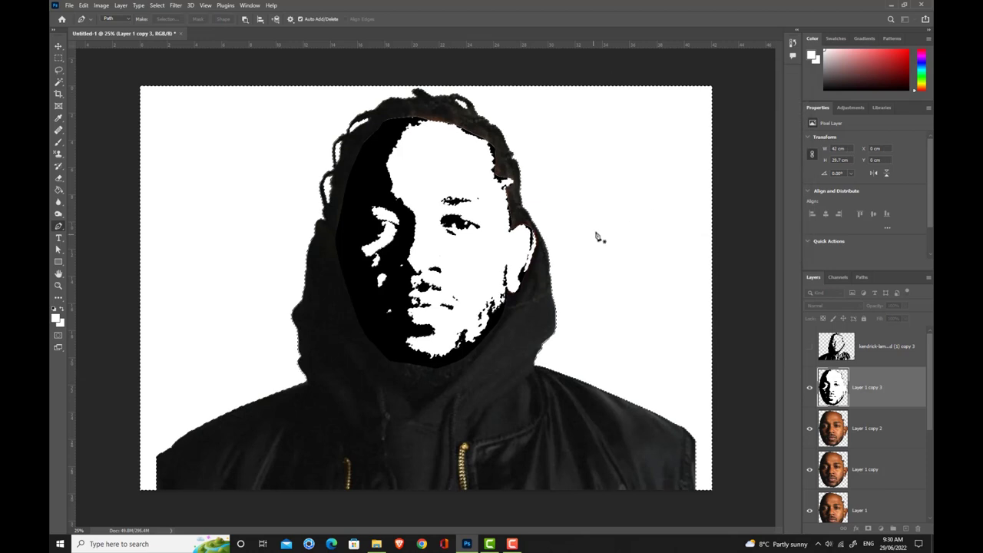
{"action": "key", "text": "Delete"}
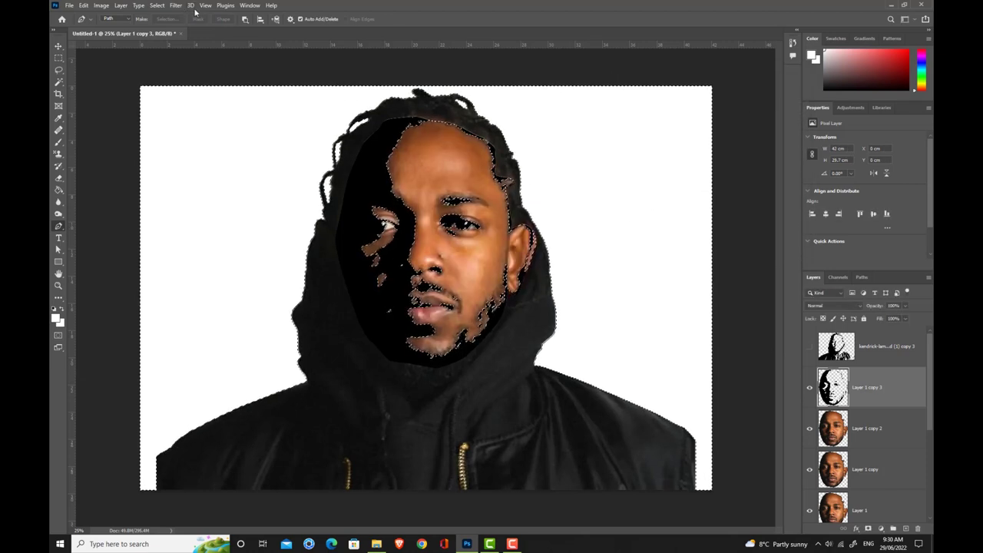
{"action": "left_click", "coordinate": [157, 7]}
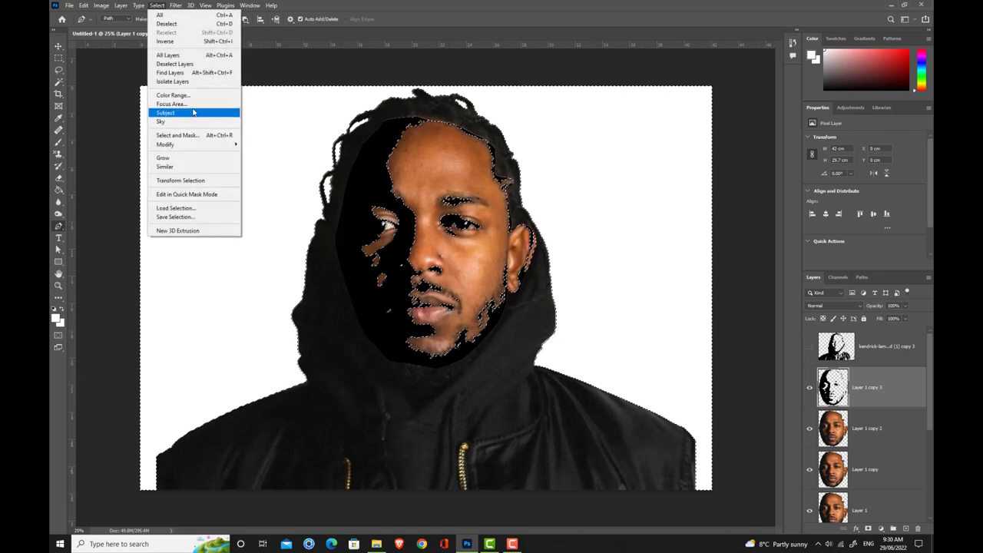
{"action": "left_click", "coordinate": [182, 41]}
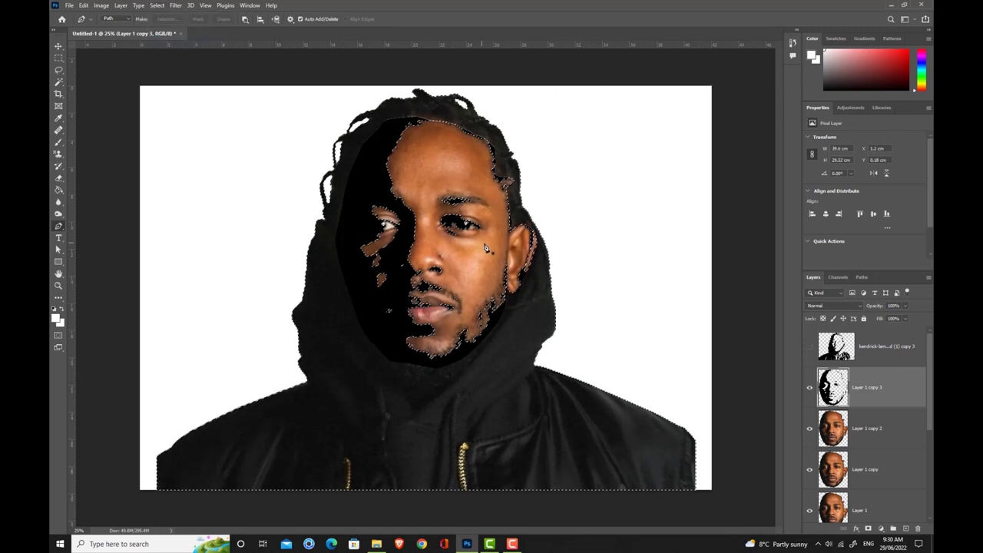
Step: Sample a dark skin tone from the face with the Eyedropper
{"action": "left_click", "coordinate": [809, 387]}
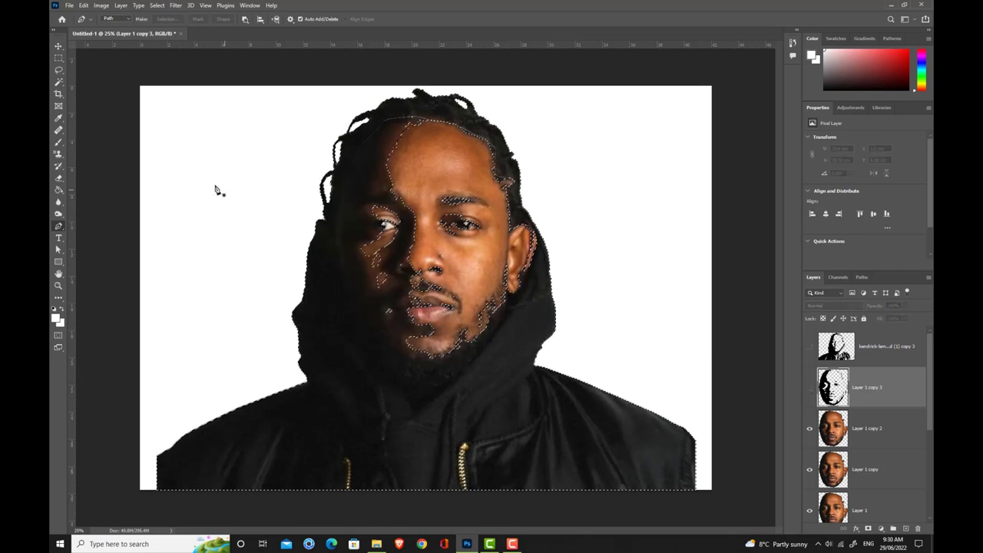
{"action": "left_click", "coordinate": [58, 118]}
{"action": "left_click_drag", "start_coordinate": [395, 274], "coordinate": [396, 282]}
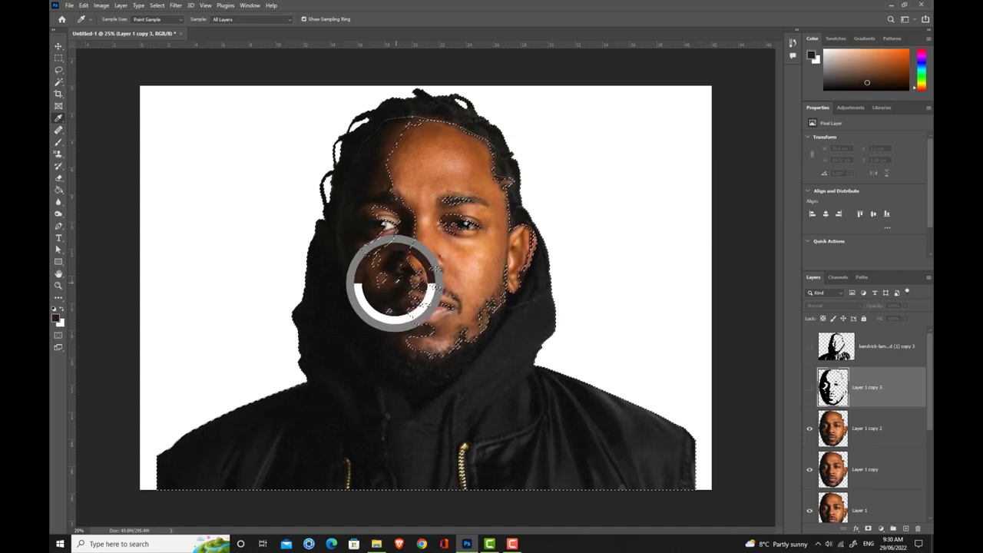
{"action": "left_click_drag", "start_coordinate": [394, 284], "coordinate": [393, 286]}
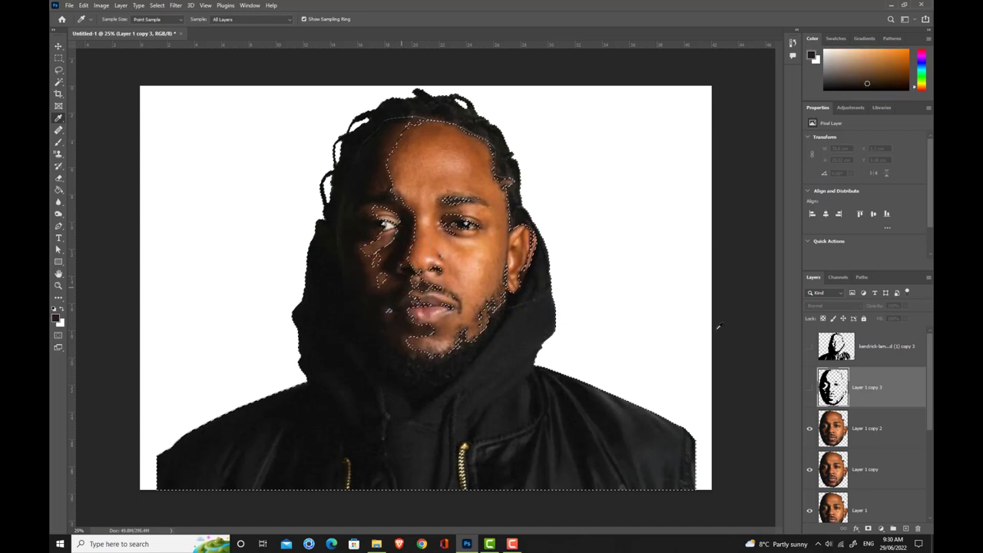
{"action": "left_click", "coordinate": [810, 389]}
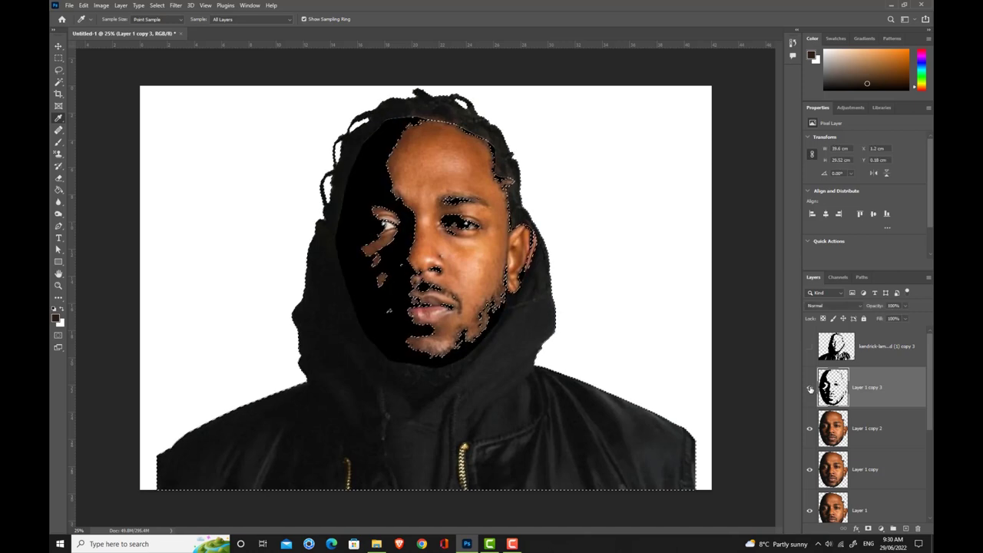
Step: Fill the black shadow shapes with the sampled brown and deselect
{"action": "left_click", "coordinate": [59, 190]}
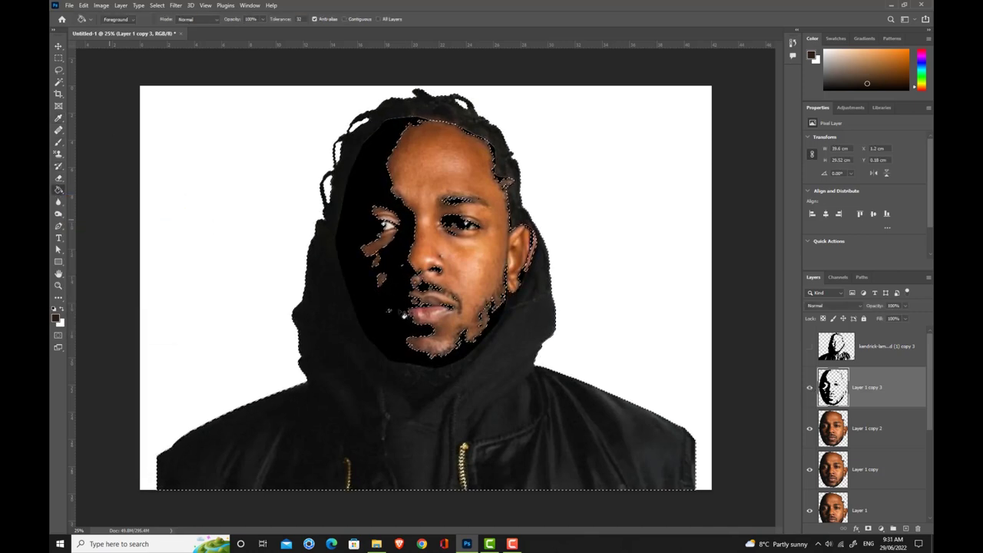
{"action": "left_click", "coordinate": [399, 283]}
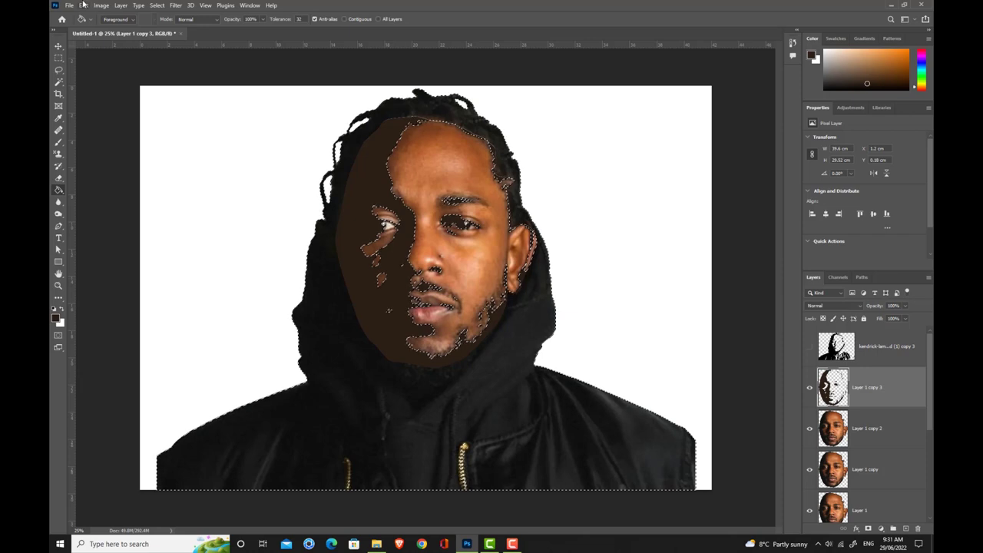
{"action": "left_click", "coordinate": [157, 6]}
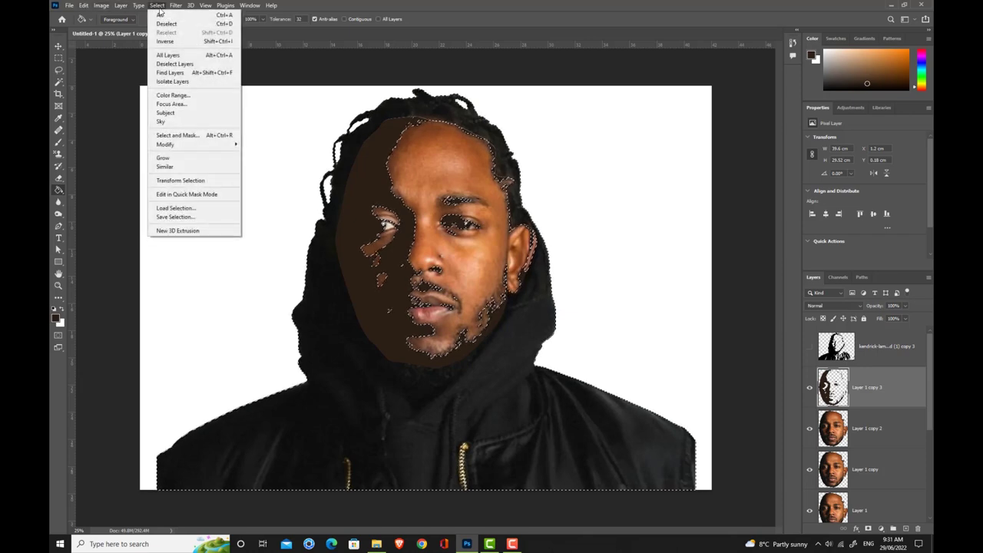
{"action": "left_click", "coordinate": [166, 24]}
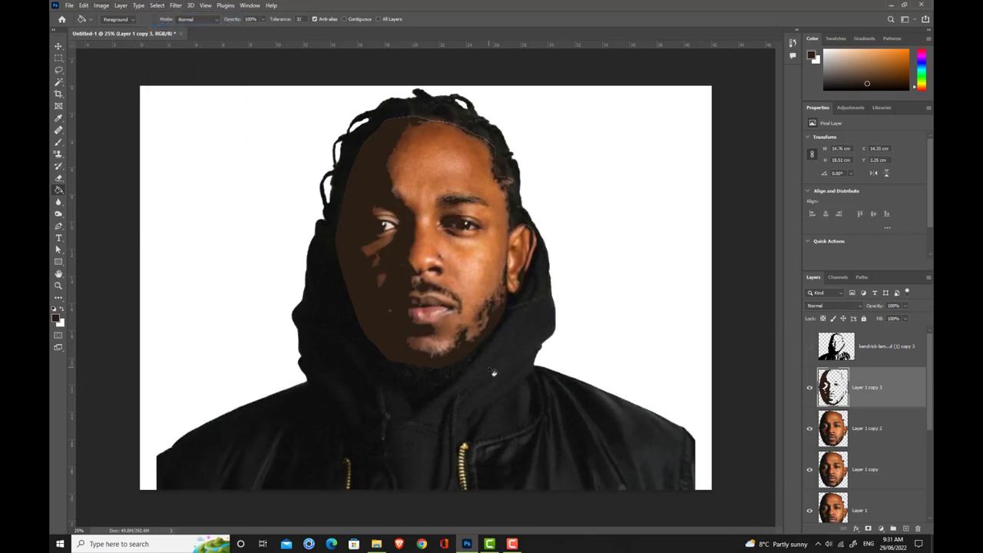
Step: Make Layer 1 copy 2 active and apply a Threshold at level 95 to it
{"action": "left_click", "coordinate": [879, 427]}
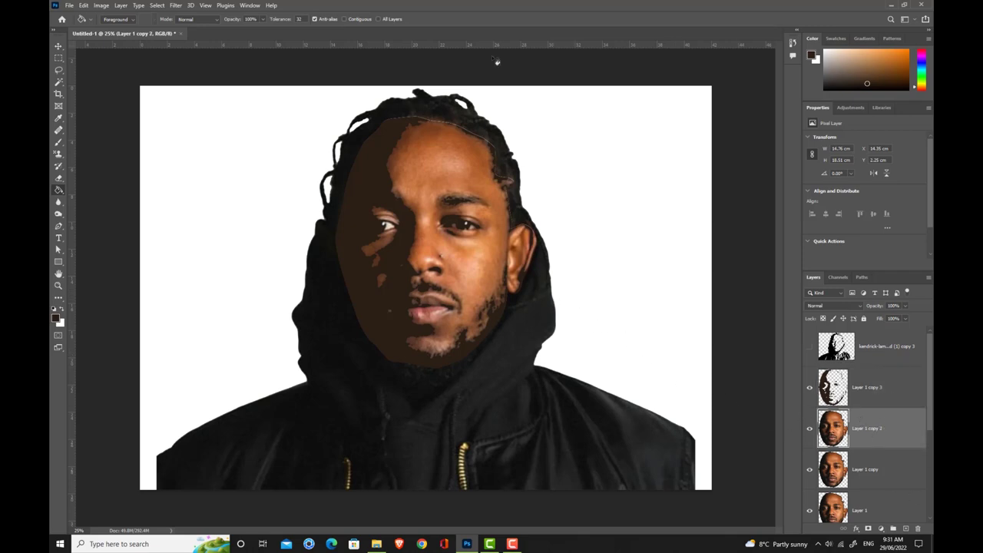
{"action": "left_click", "coordinate": [158, 5]}
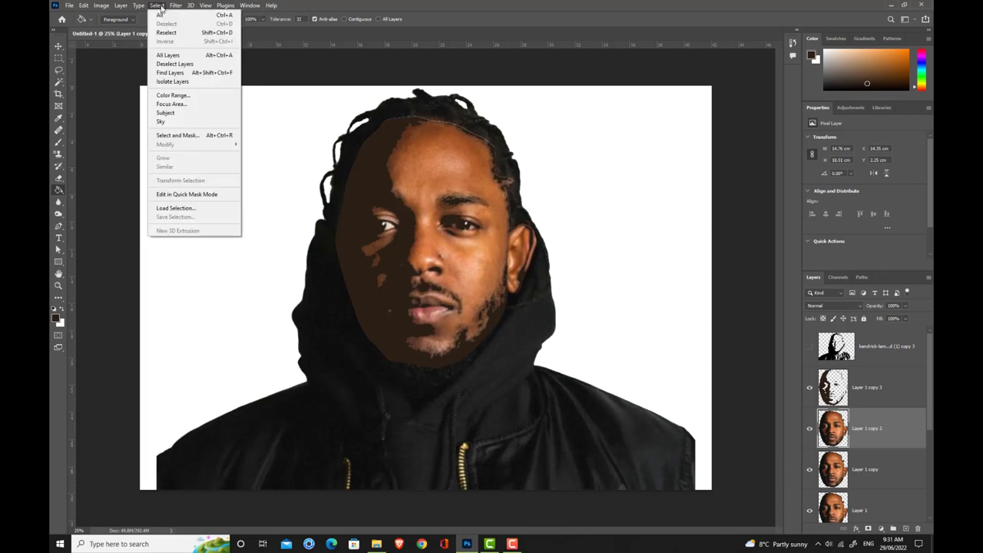
{"action": "mouse_move", "coordinate": [101, 5]}
{"action": "mouse_move", "coordinate": [115, 29]}
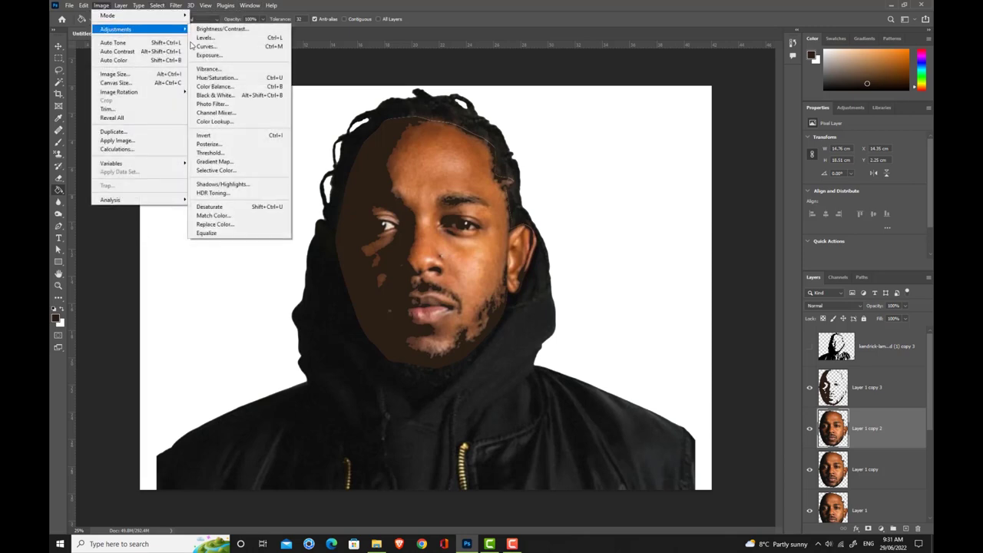
{"action": "left_click", "coordinate": [221, 153]}
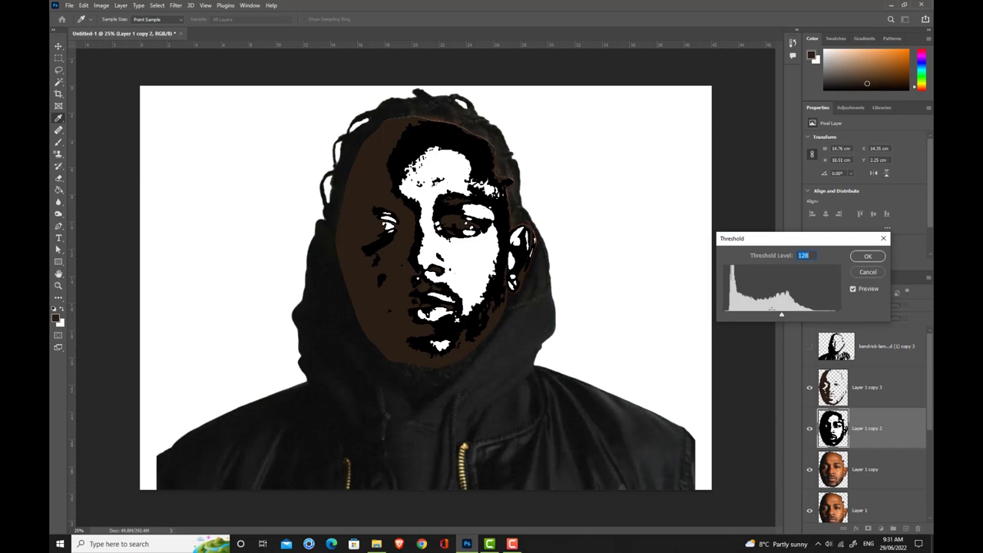
{"action": "mouse_move", "coordinate": [781, 317]}
{"action": "left_mouse_down"}
{"action": "mouse_move", "coordinate": [748, 316]}
{"action": "mouse_move", "coordinate": [767, 317]}
{"action": "left_mouse_up"}
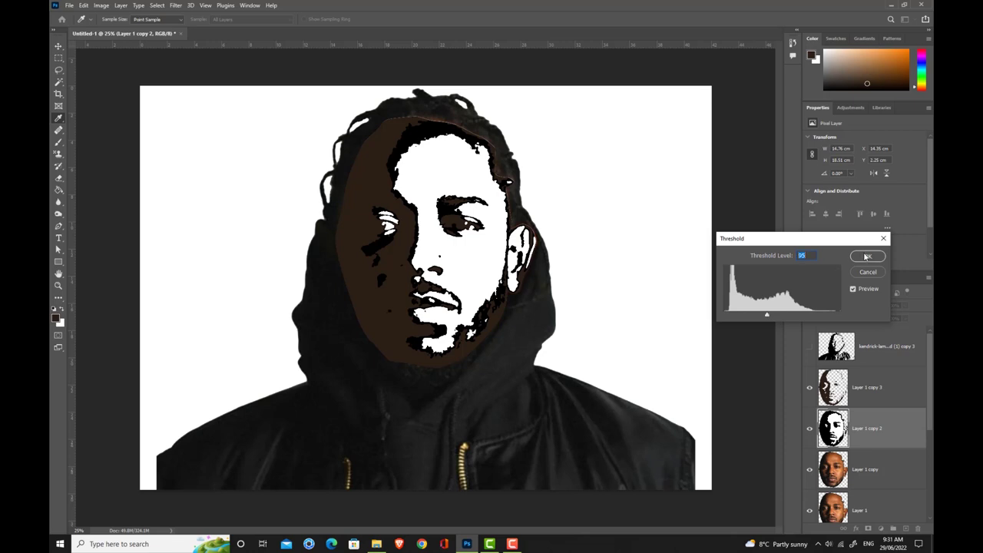
{"action": "left_click", "coordinate": [866, 256]}
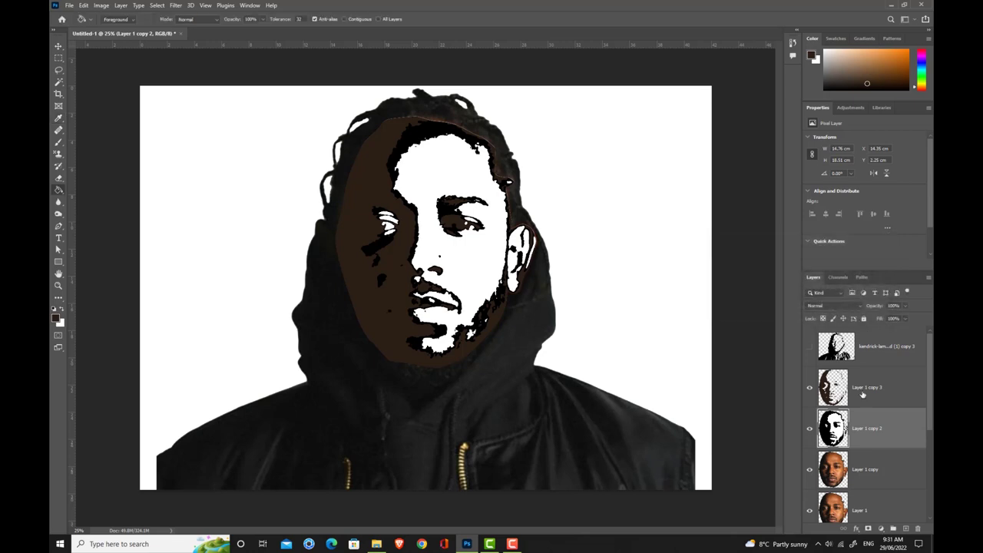
Step: Hide copy 3, delete copy 2's white areas via Color Range, invert the selection, and hide copy 2
{"action": "left_click", "coordinate": [810, 390]}
{"action": "left_click", "coordinate": [157, 5]}
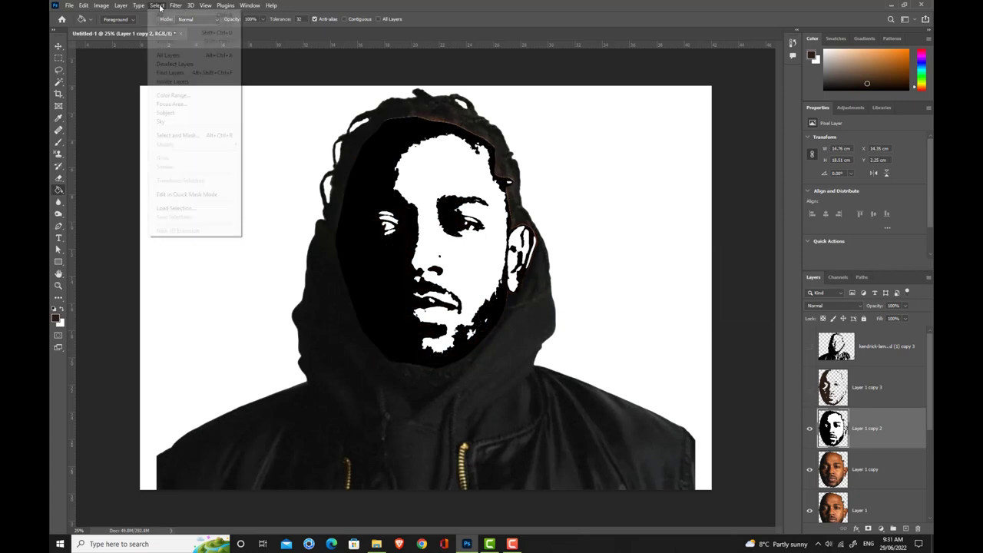
{"action": "left_click", "coordinate": [172, 95]}
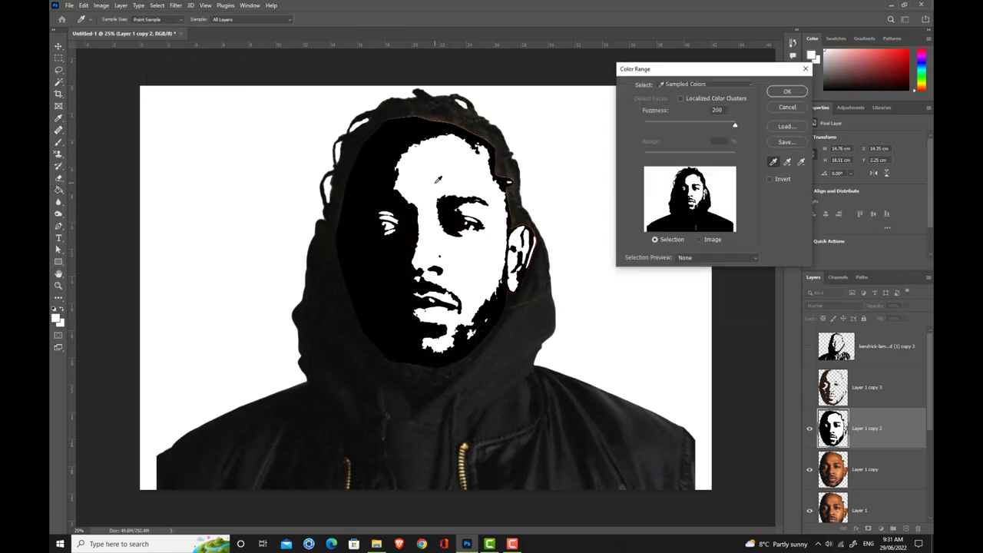
{"action": "left_click", "coordinate": [783, 91]}
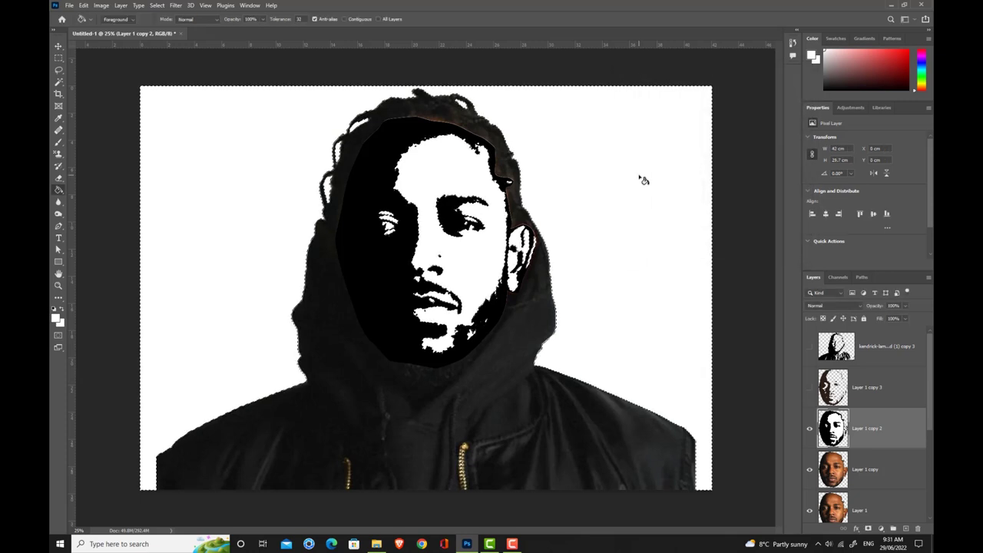
{"action": "key", "text": "Delete"}
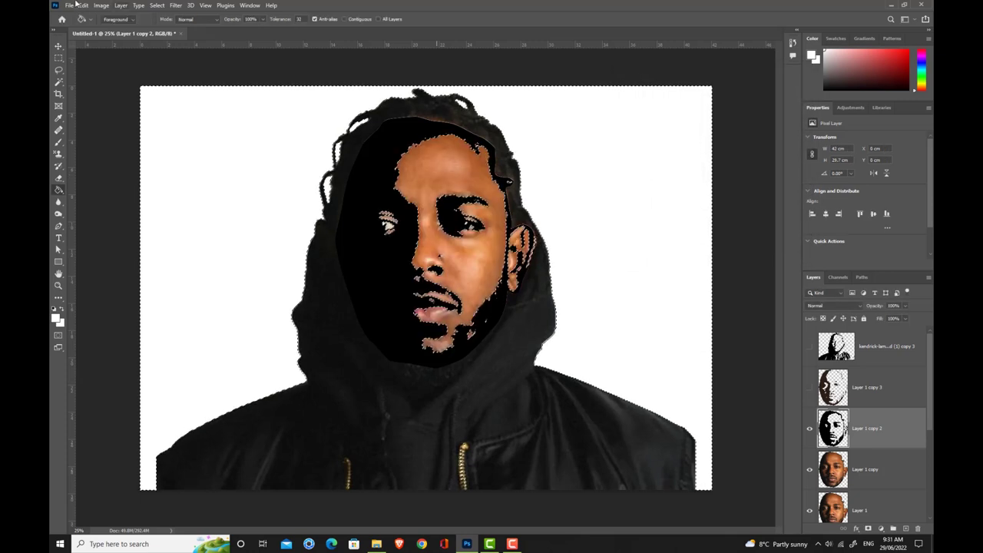
{"action": "left_click", "coordinate": [157, 6]}
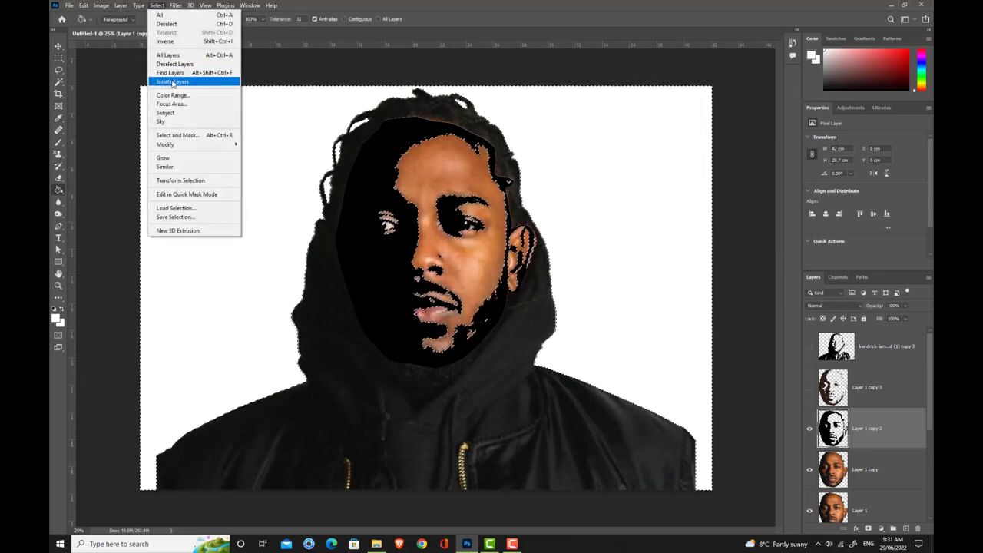
{"action": "left_click", "coordinate": [166, 41]}
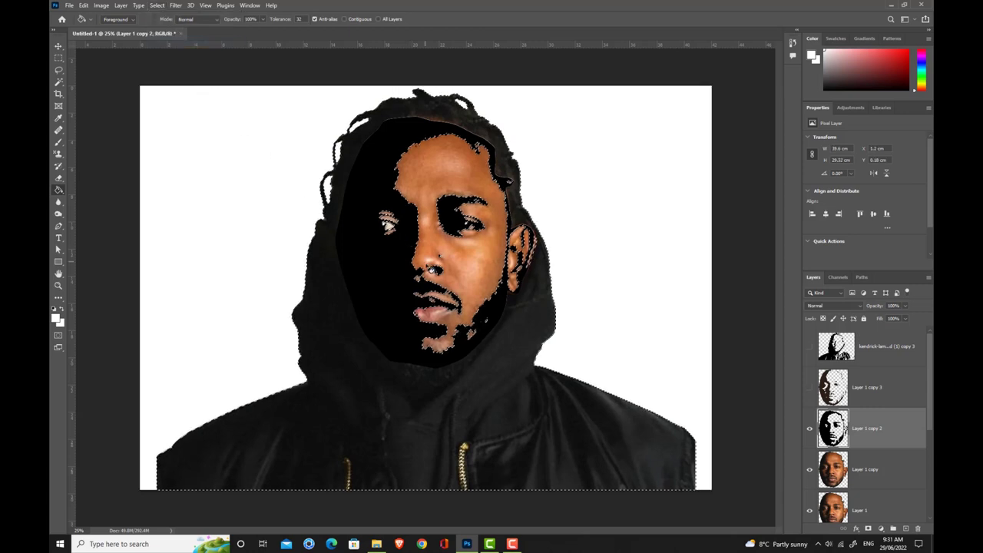
{"action": "left_click", "coordinate": [809, 428]}
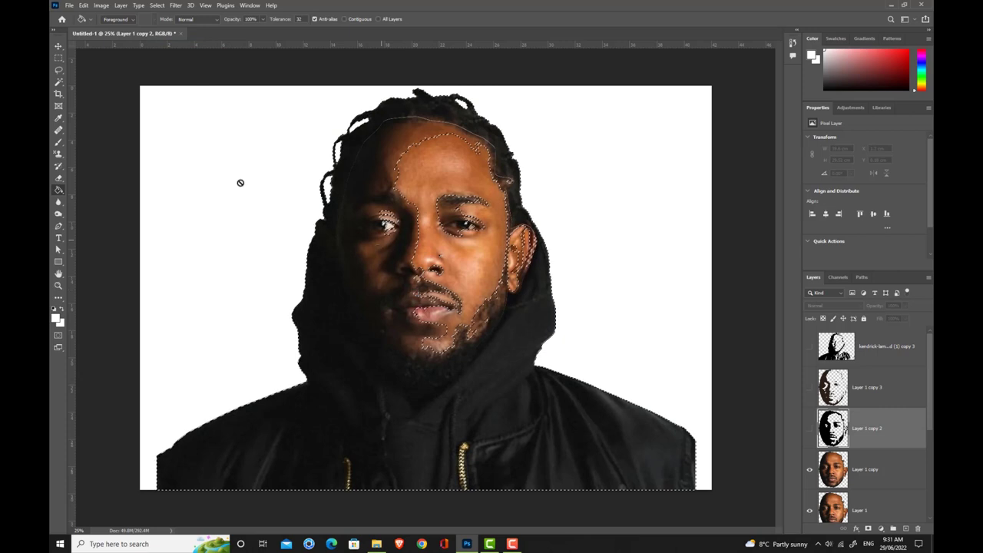
Step: Sample a skin brown and fill Layer 1 copy 2's black shadows with it, showing copy 3 above
{"action": "left_click", "coordinate": [57, 117]}
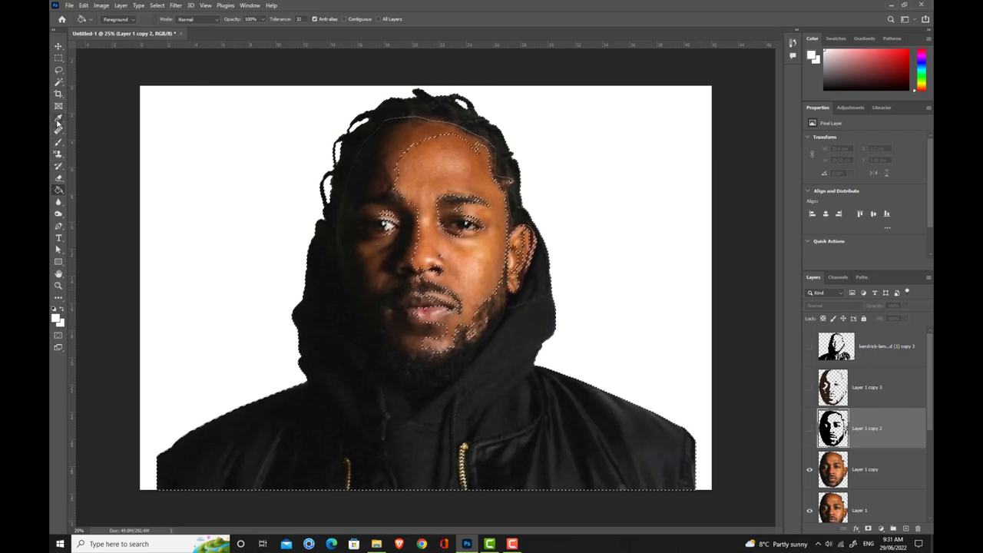
{"action": "left_click", "coordinate": [412, 248]}
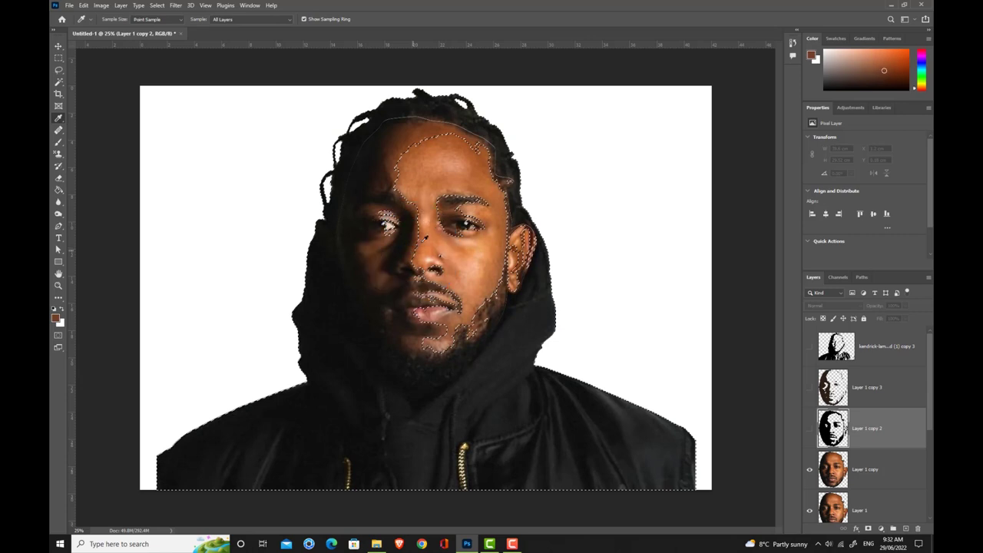
{"action": "left_click", "coordinate": [810, 430]}
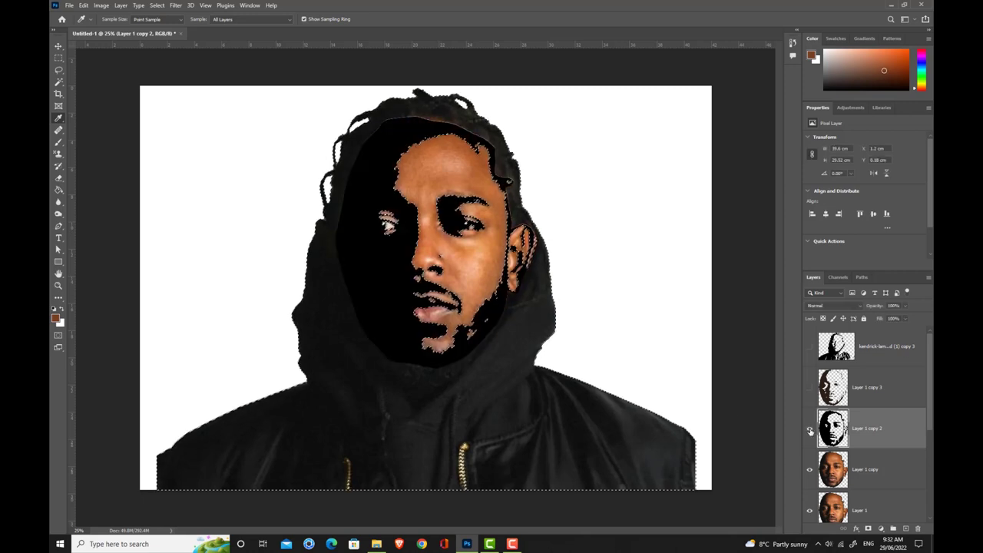
{"action": "left_click", "coordinate": [59, 190]}
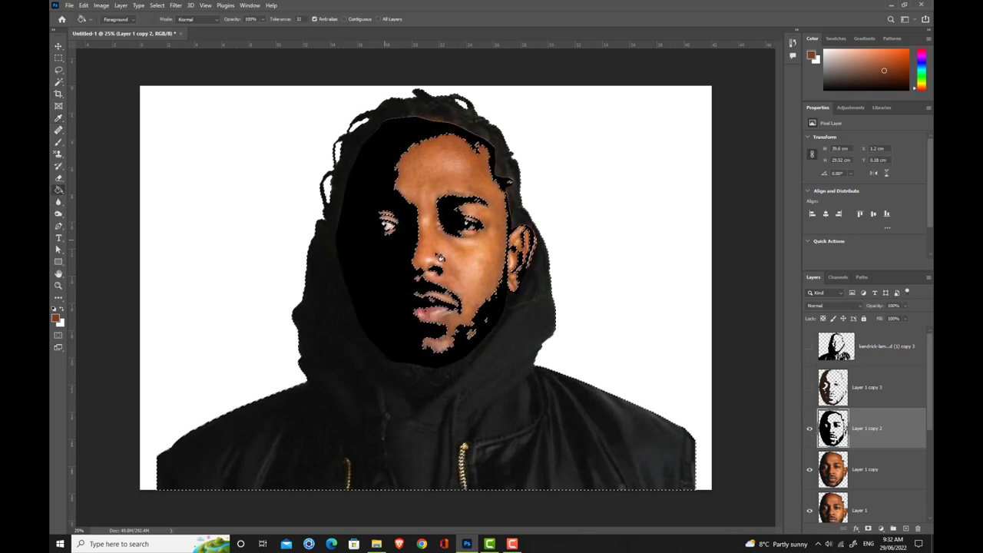
{"action": "left_click", "coordinate": [395, 265]}
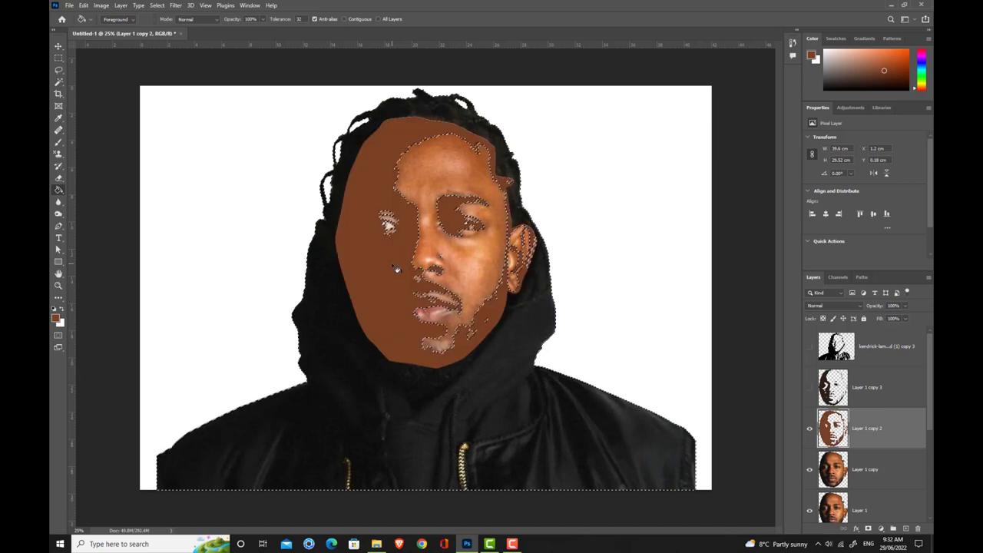
{"action": "left_click", "coordinate": [810, 389]}
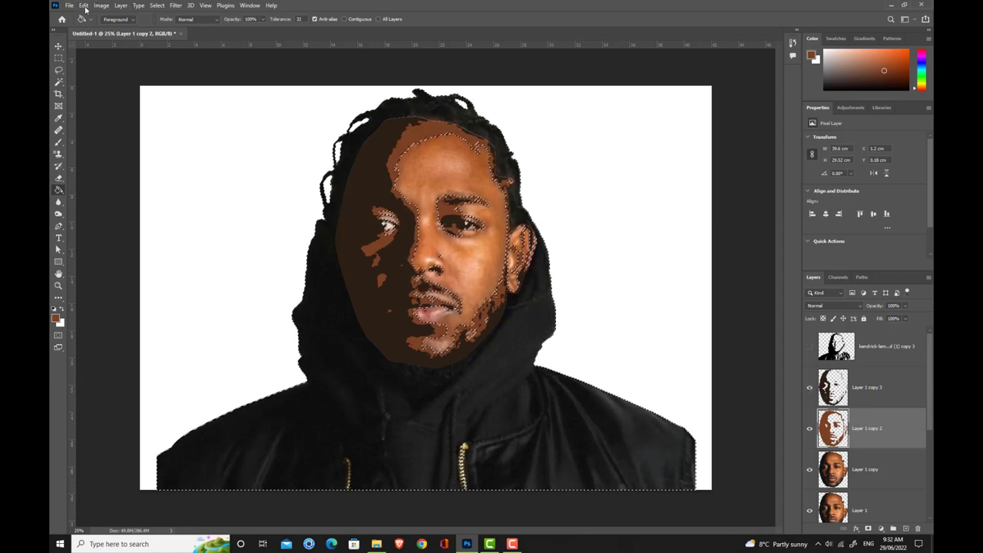
{"action": "left_click", "coordinate": [156, 5]}
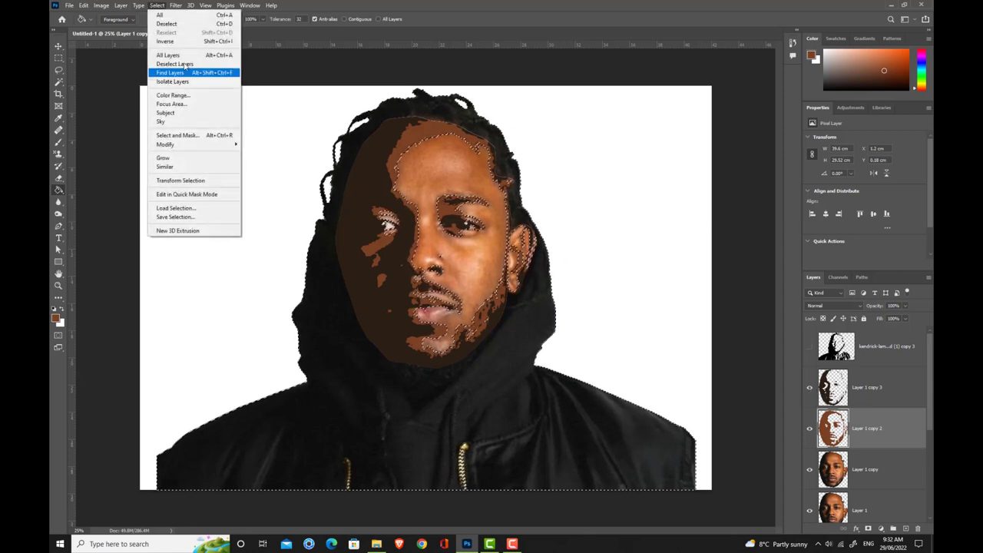
Step: Deselect, make Layer 1 copy active, and hide copy 2, copy 3 and the hooded photo layer
{"action": "left_click", "coordinate": [167, 23]}
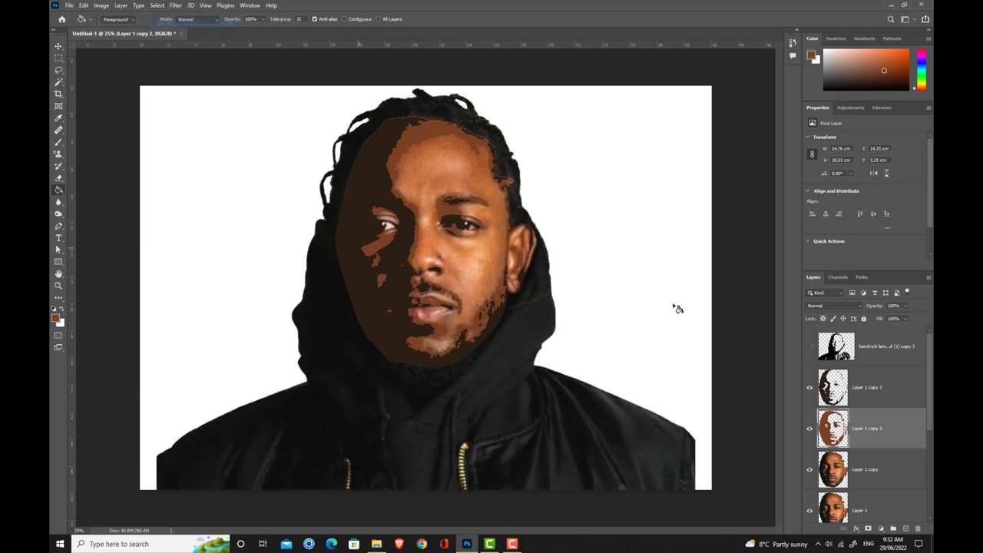
{"action": "left_click", "coordinate": [879, 469]}
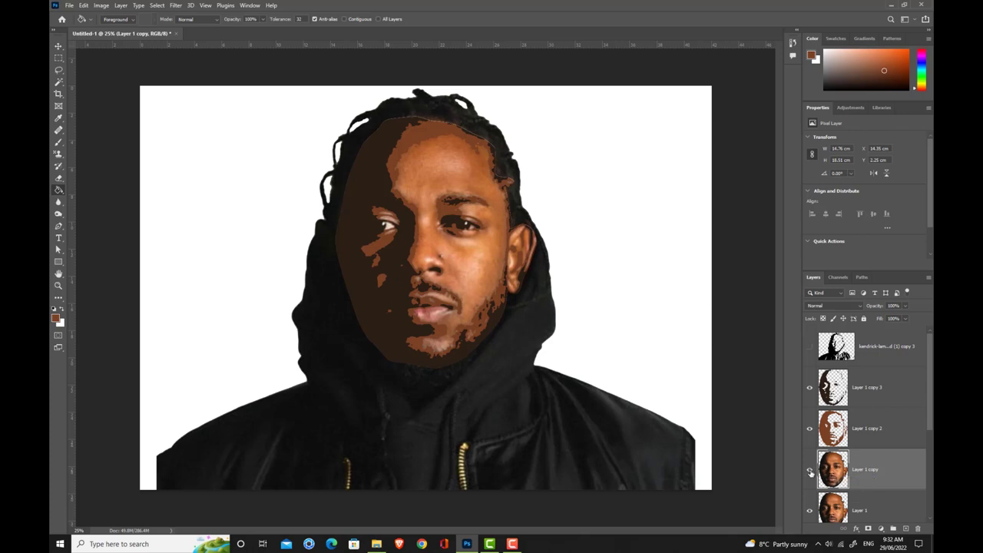
{"action": "left_click", "coordinate": [809, 428]}
{"action": "left_click", "coordinate": [809, 388]}
{"action": "scroll", "coordinate": [812, 378], "scroll_direction": "down", "scroll_amount": 4}
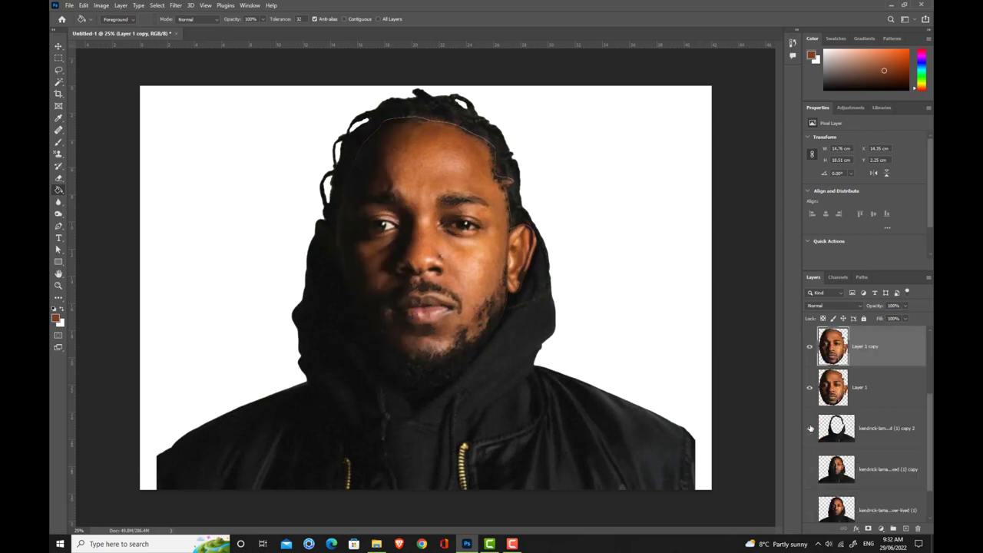
{"action": "left_click", "coordinate": [811, 379]}
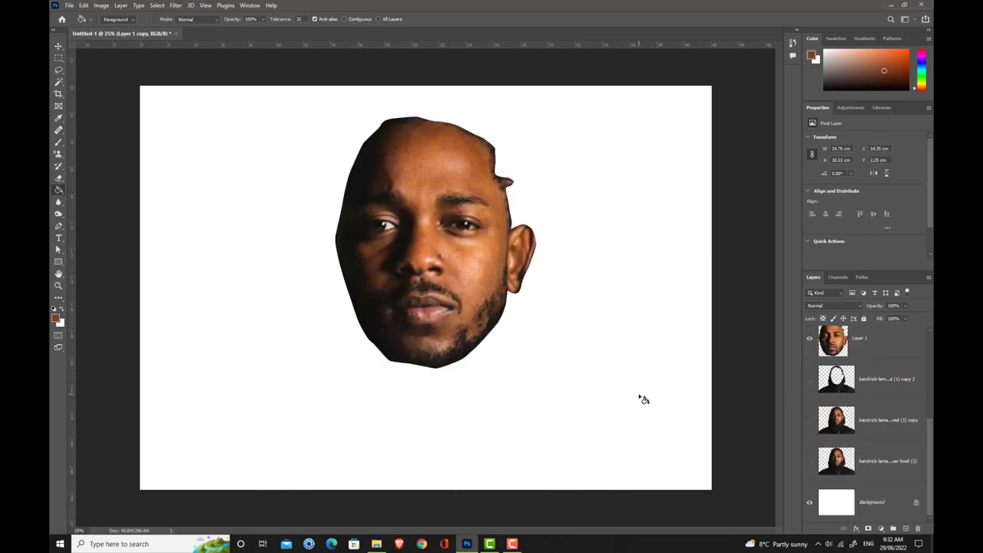
{"action": "scroll", "coordinate": [826, 412], "scroll_direction": "up", "scroll_amount": 4}
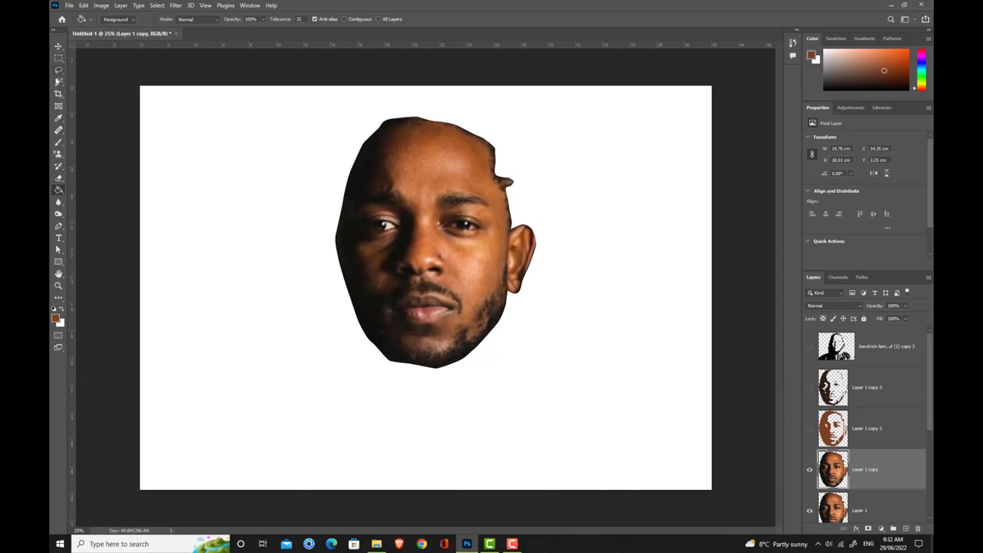
{"action": "left_click", "coordinate": [58, 81]}
Step: Select the face on Layer 1 copy, sample a lighter peach skin tone, and clear the face pixels
{"action": "left_click", "coordinate": [291, 161]}
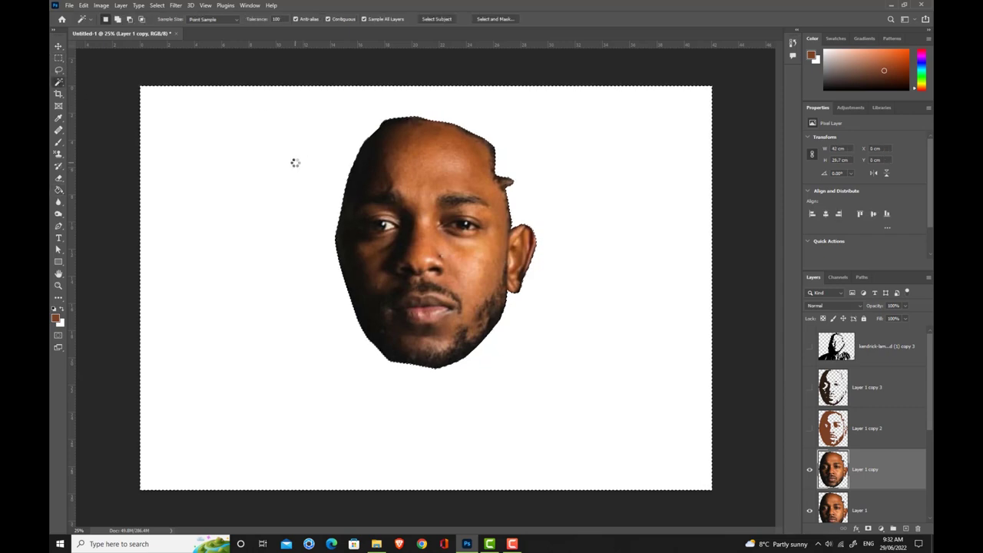
{"action": "left_click", "coordinate": [156, 6]}
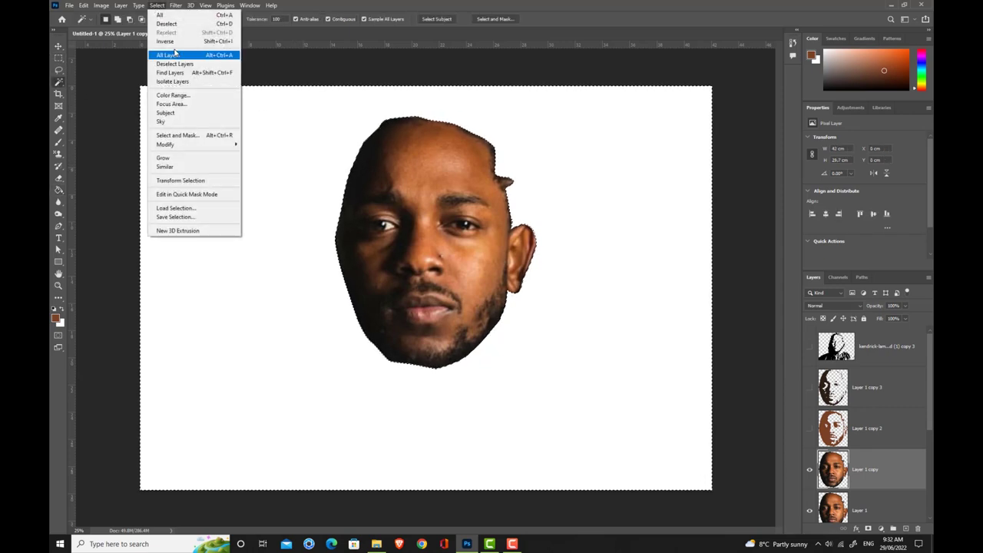
{"action": "left_click", "coordinate": [168, 42]}
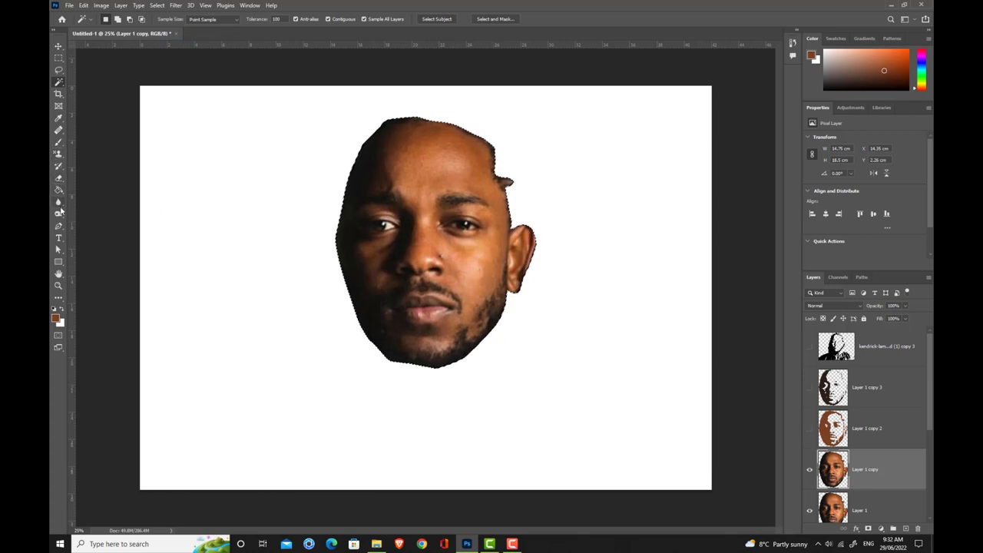
{"action": "left_click", "coordinate": [57, 119]}
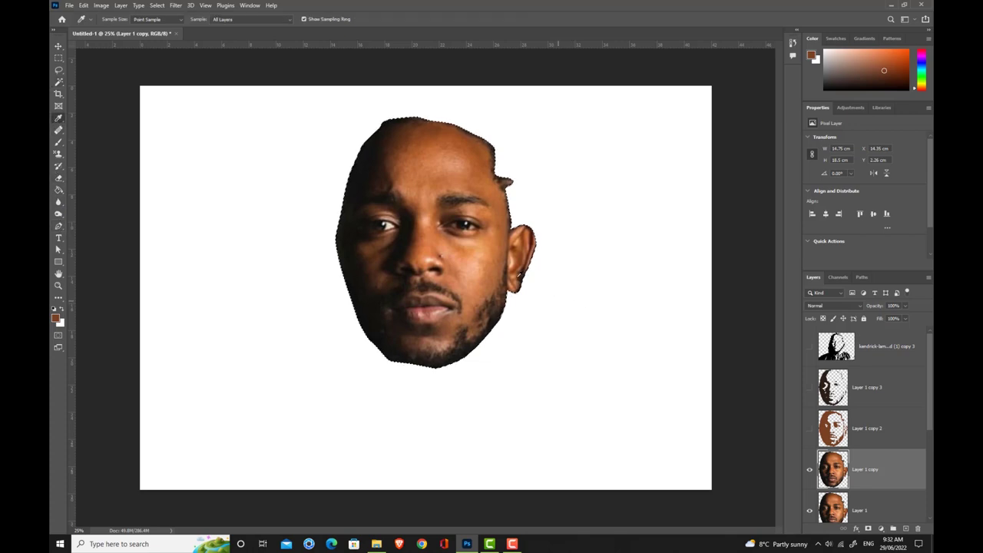
{"action": "left_click_drag", "start_coordinate": [484, 252], "coordinate": [494, 234]}
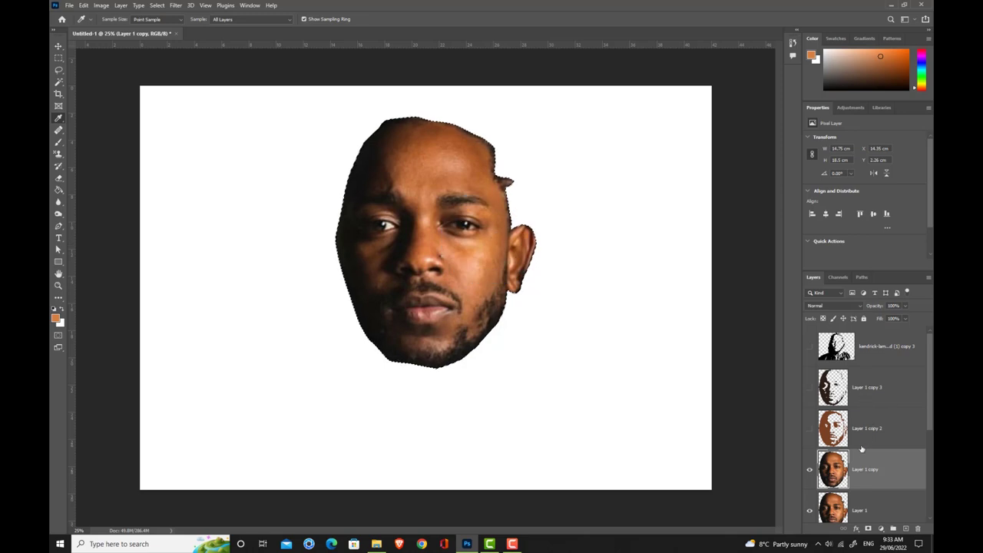
{"action": "key", "text": "g"}
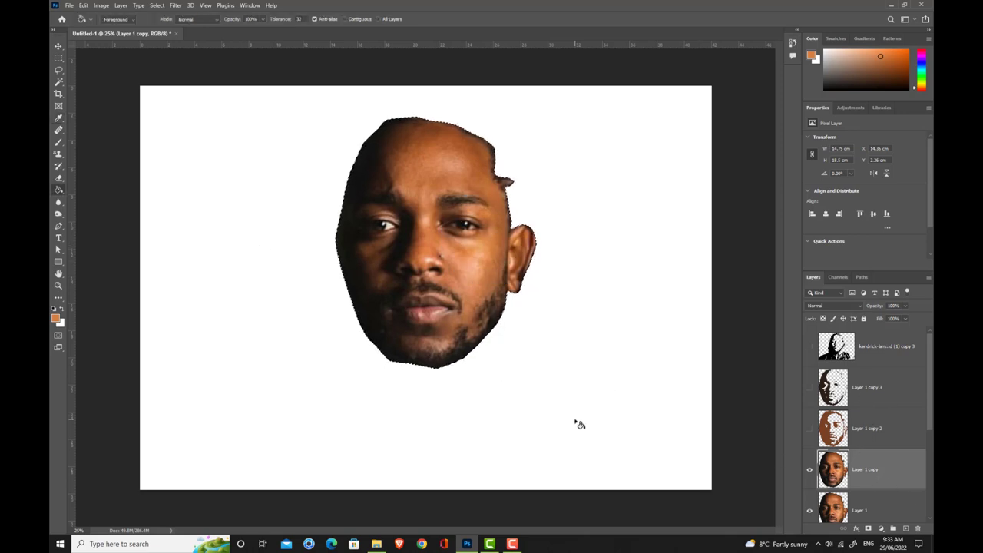
{"action": "key", "text": "Delete"}
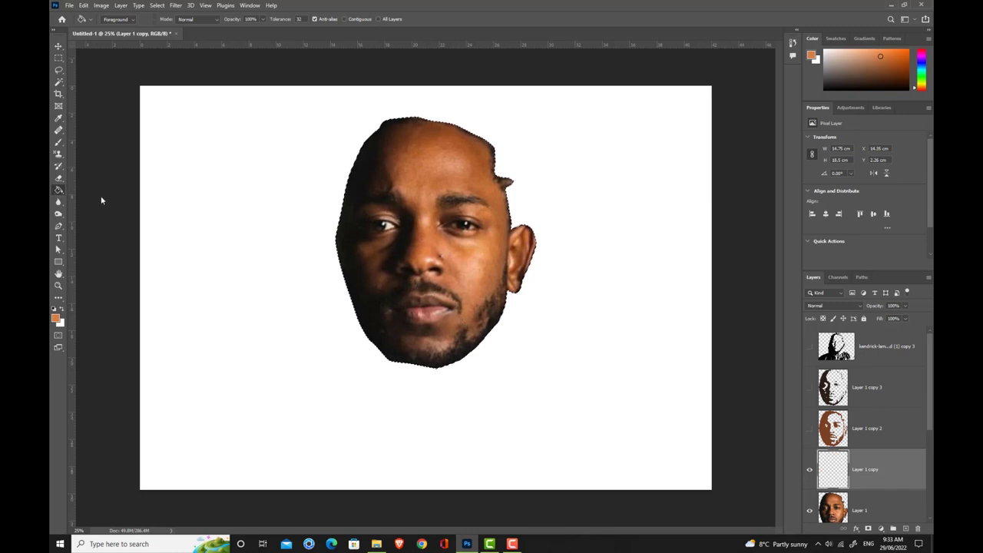
Step: Fill Layer 1 copy's face selection with light peach, check it under the other layers, and move Layer 1 above it
{"action": "left_click", "coordinate": [418, 258]}
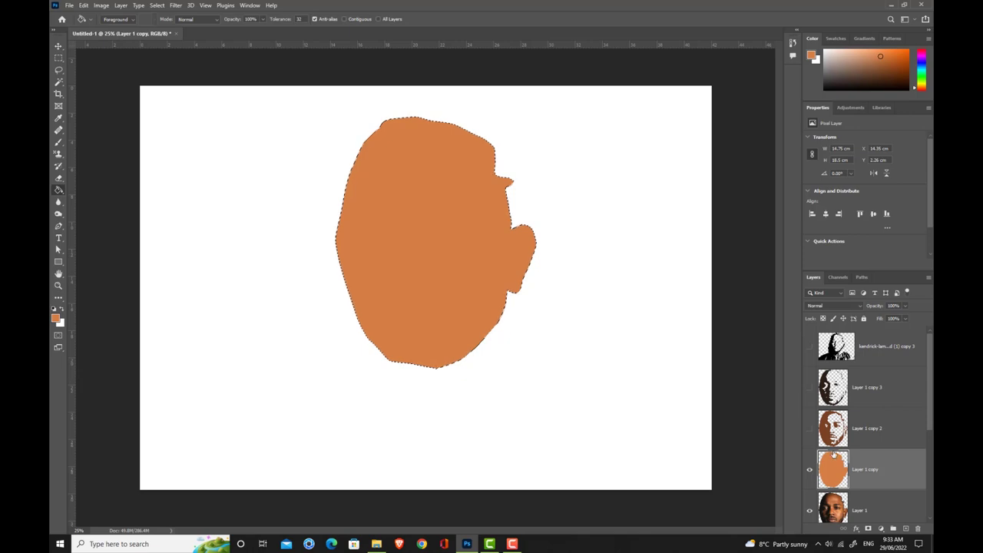
{"action": "left_click", "coordinate": [809, 428]}
{"action": "left_click", "coordinate": [808, 387]}
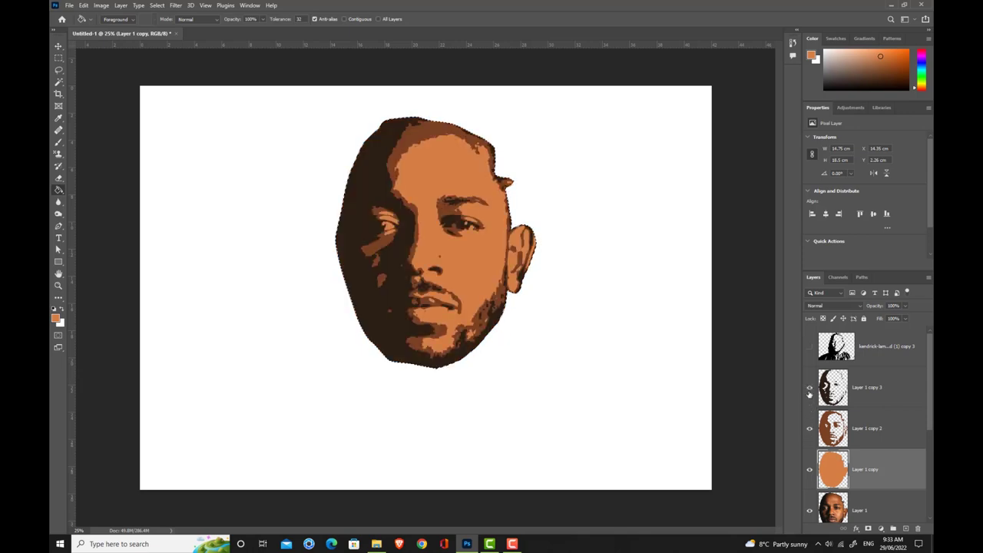
{"action": "left_click", "coordinate": [810, 347]}
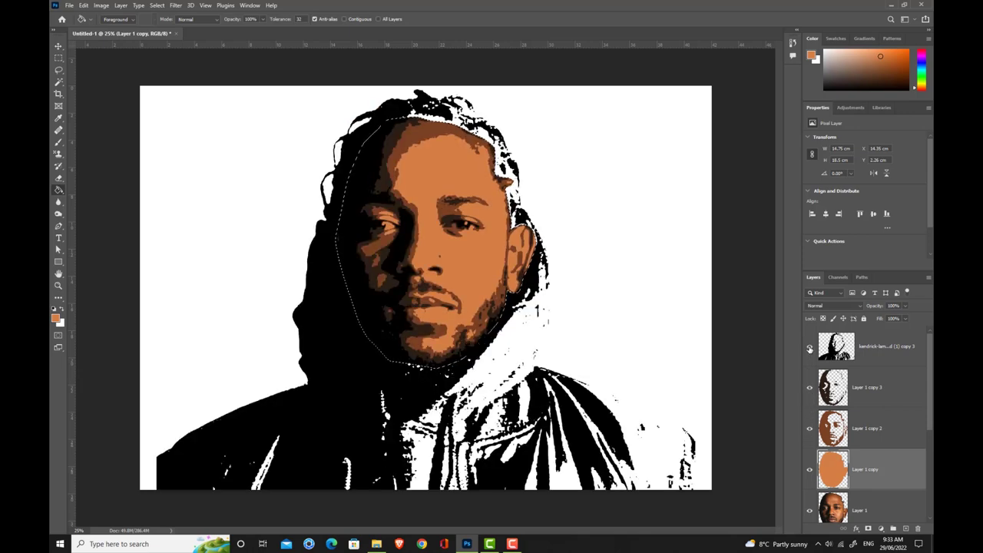
{"action": "left_click", "coordinate": [809, 347]}
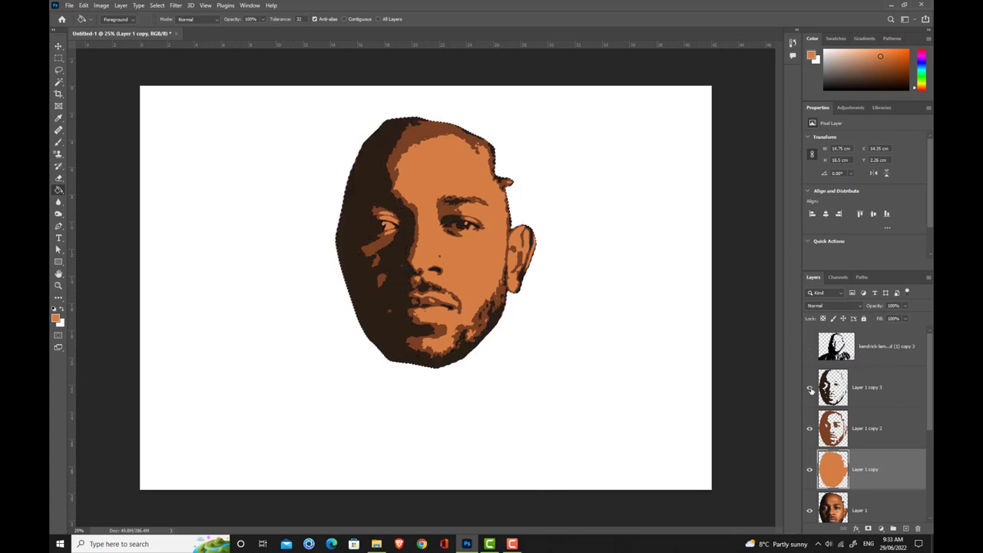
{"action": "left_click", "coordinate": [808, 387]}
{"action": "left_click", "coordinate": [808, 429]}
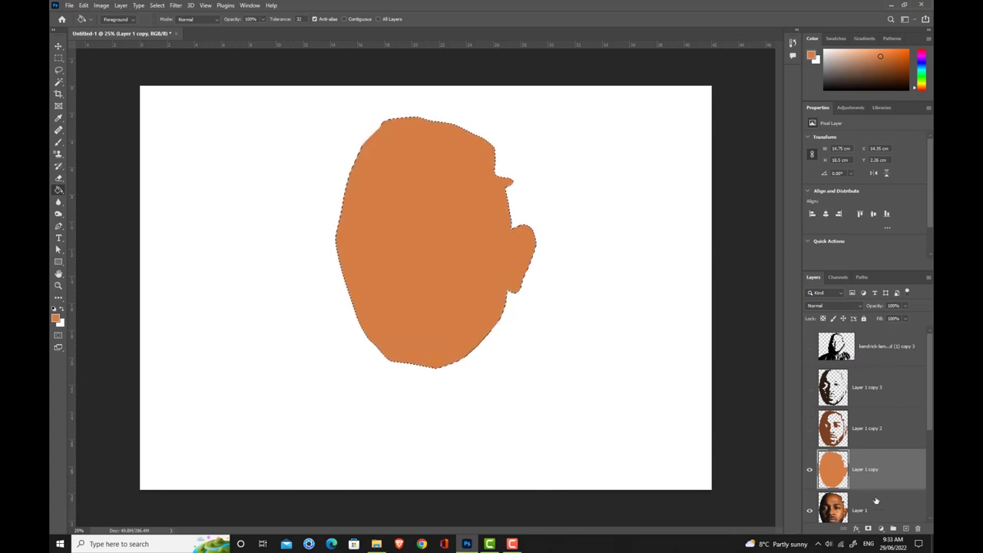
{"action": "left_click", "coordinate": [875, 502]}
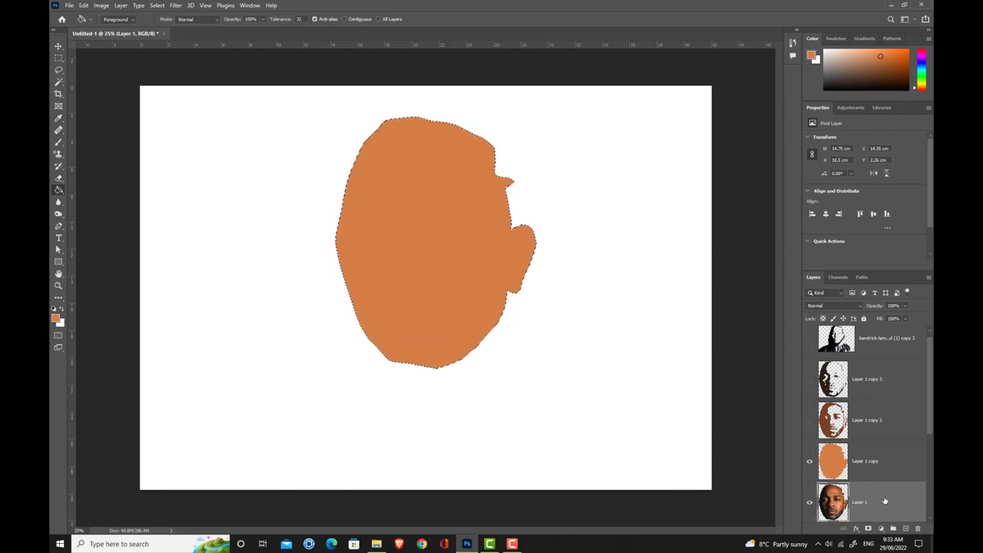
{"action": "left_click_drag", "start_coordinate": [885, 501], "coordinate": [879, 447]}
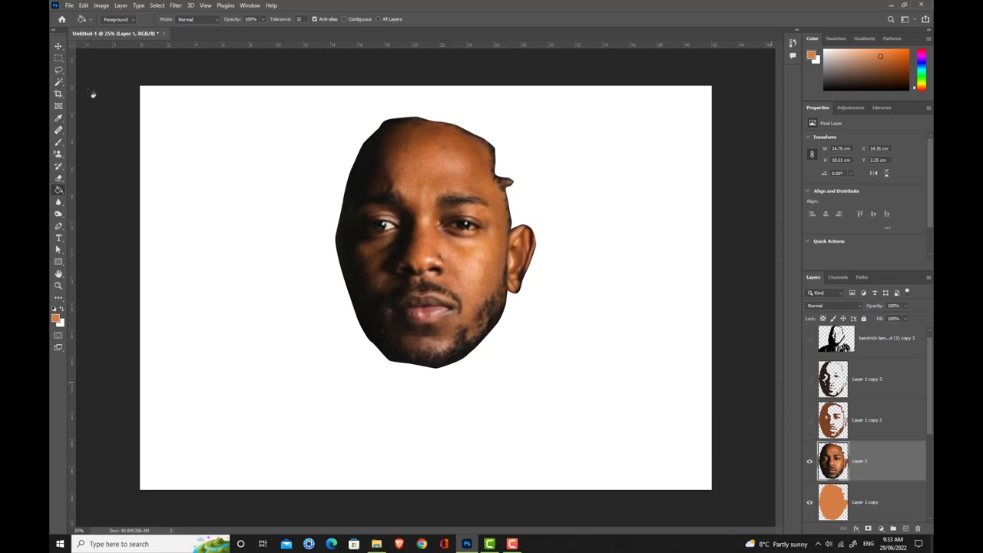
Step: Preview a Threshold on Layer 1, cancel it, and show Layer 1 copy 2 and copy 3
{"action": "left_click", "coordinate": [106, 6]}
{"action": "mouse_move", "coordinate": [146, 29]}
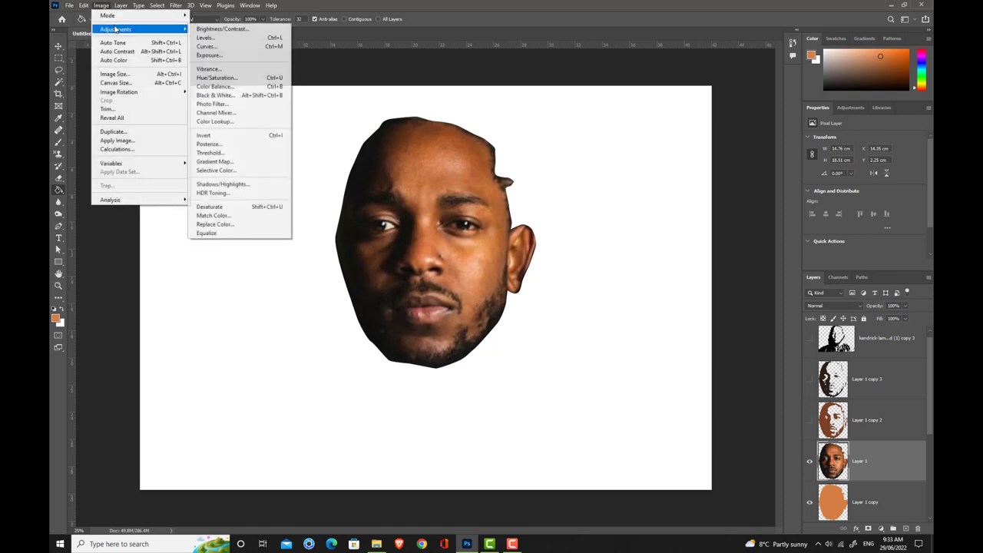
{"action": "left_click", "coordinate": [238, 153]}
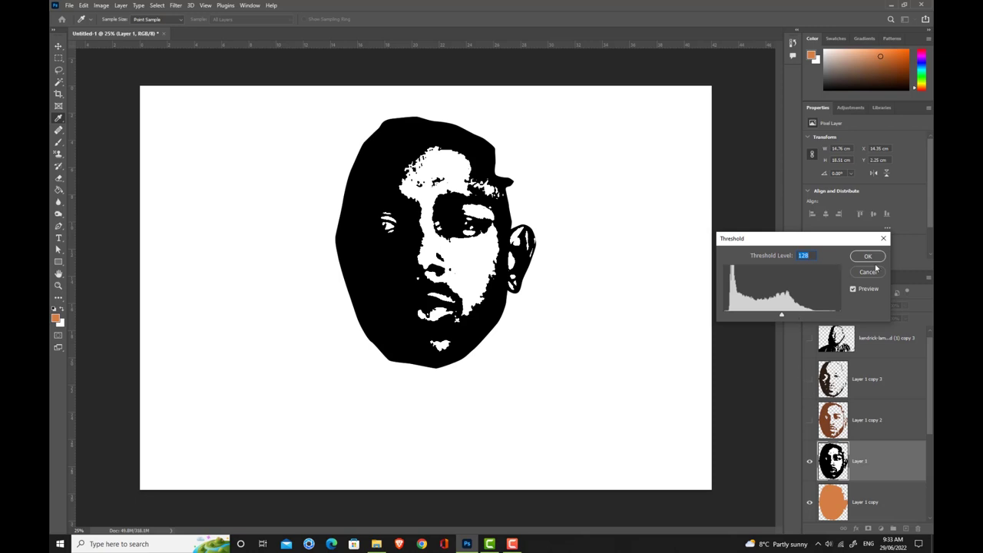
{"action": "left_click", "coordinate": [868, 273]}
{"action": "left_click", "coordinate": [809, 419]}
{"action": "left_click", "coordinate": [809, 378]}
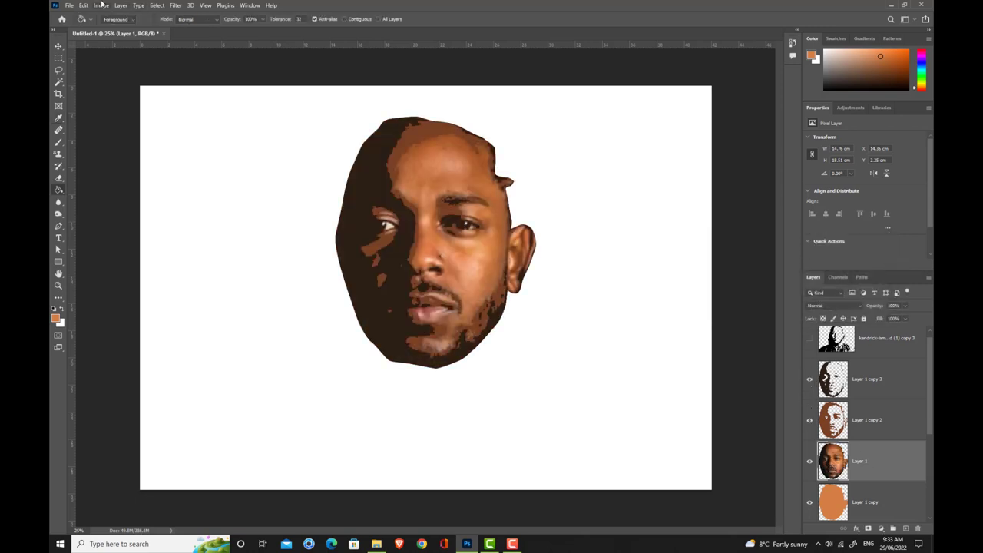
Step: Apply a Threshold at level 145 to Layer 1, then hide copy 2 and copy 3
{"action": "left_click", "coordinate": [100, 6]}
{"action": "mouse_move", "coordinate": [123, 29]}
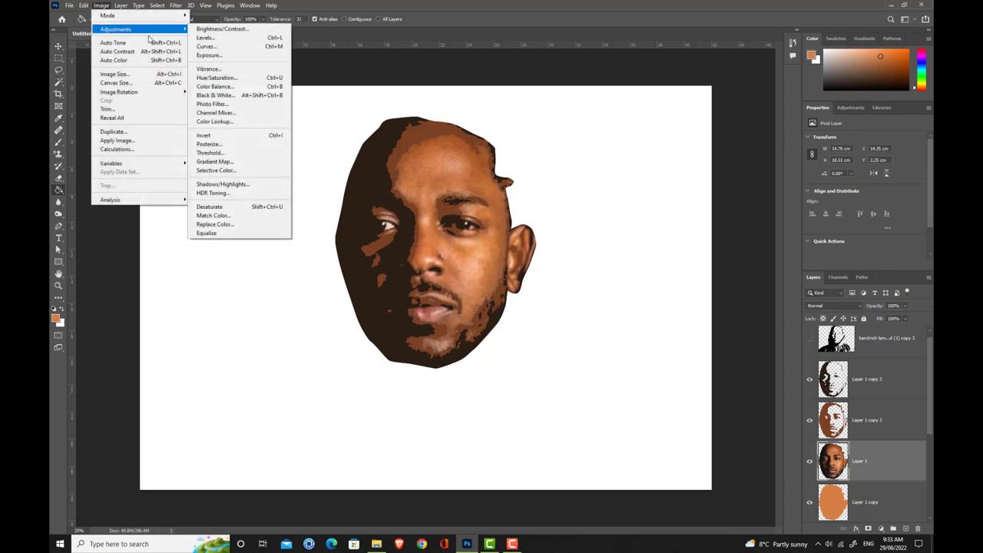
{"action": "left_click", "coordinate": [222, 152]}
{"action": "left_click_drag", "start_coordinate": [781, 318], "coordinate": [789, 316]}
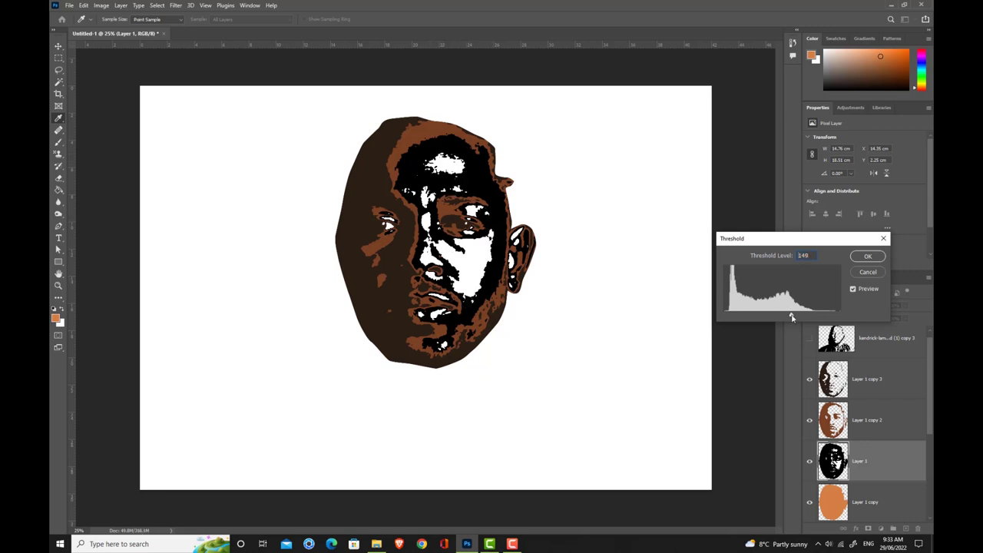
{"action": "left_click_drag", "start_coordinate": [792, 317], "coordinate": [791, 317]}
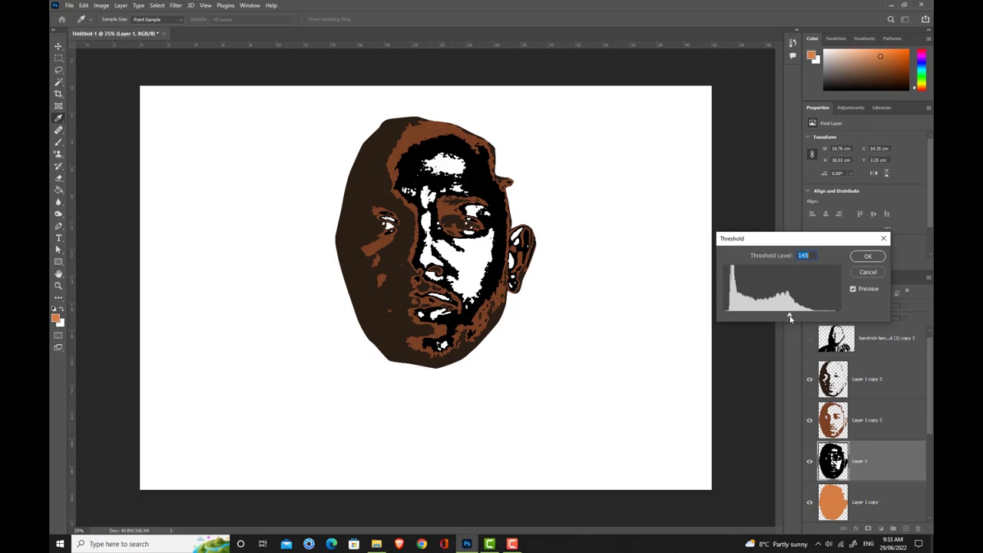
{"action": "left_click", "coordinate": [867, 258]}
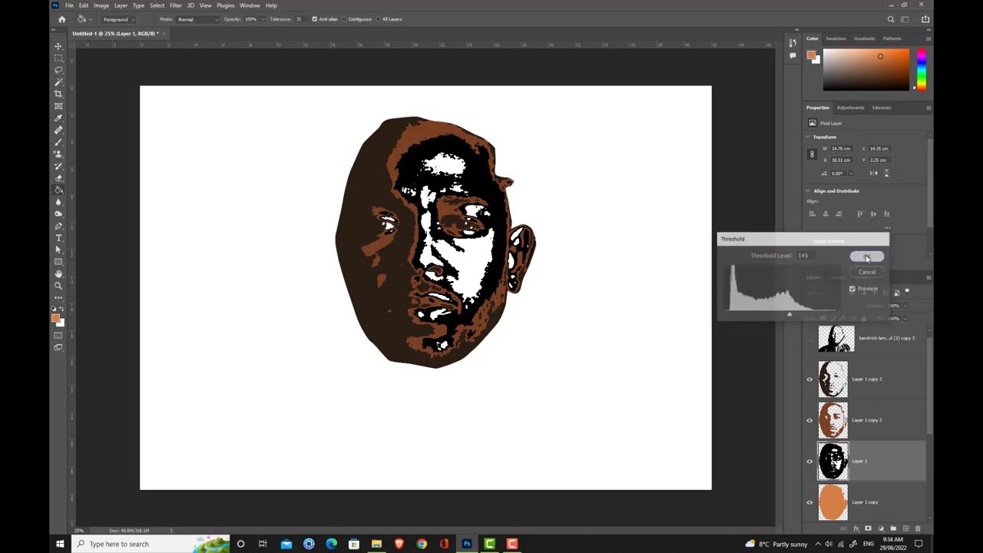
{"action": "left_click", "coordinate": [809, 419]}
{"action": "left_click", "coordinate": [809, 382]}
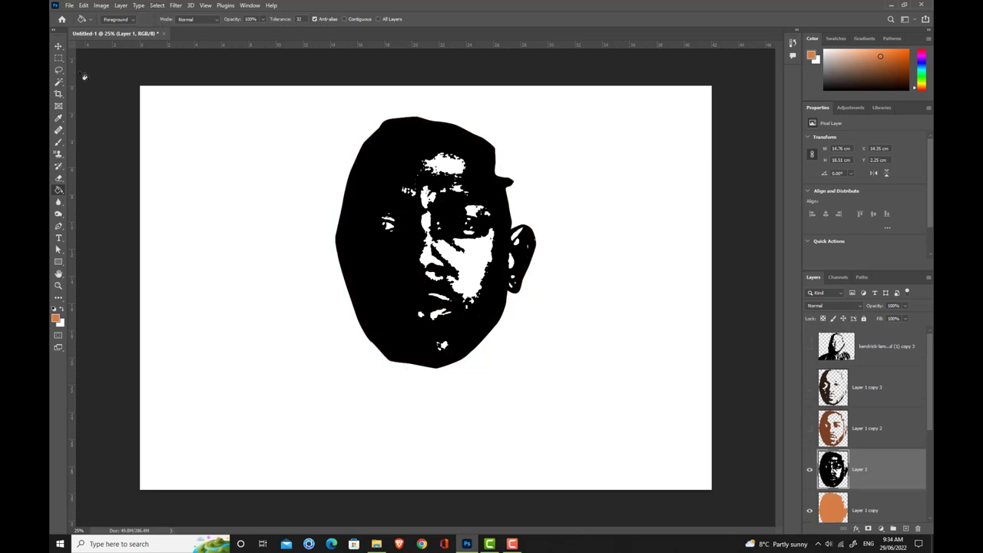
Step: Delete Layer 1's black pixels via Color Range and invert the selection to the highlight areas
{"action": "left_click", "coordinate": [157, 5]}
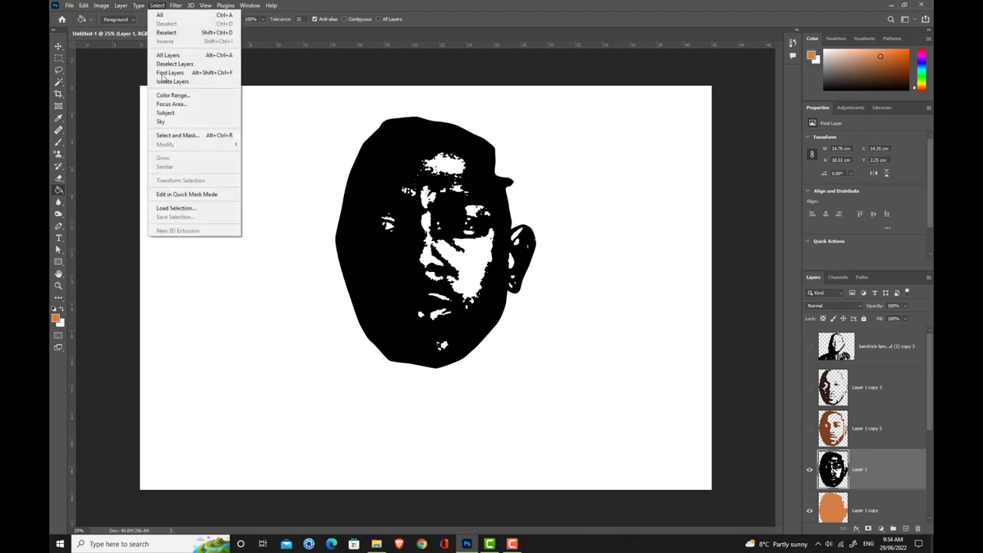
{"action": "left_click", "coordinate": [171, 95]}
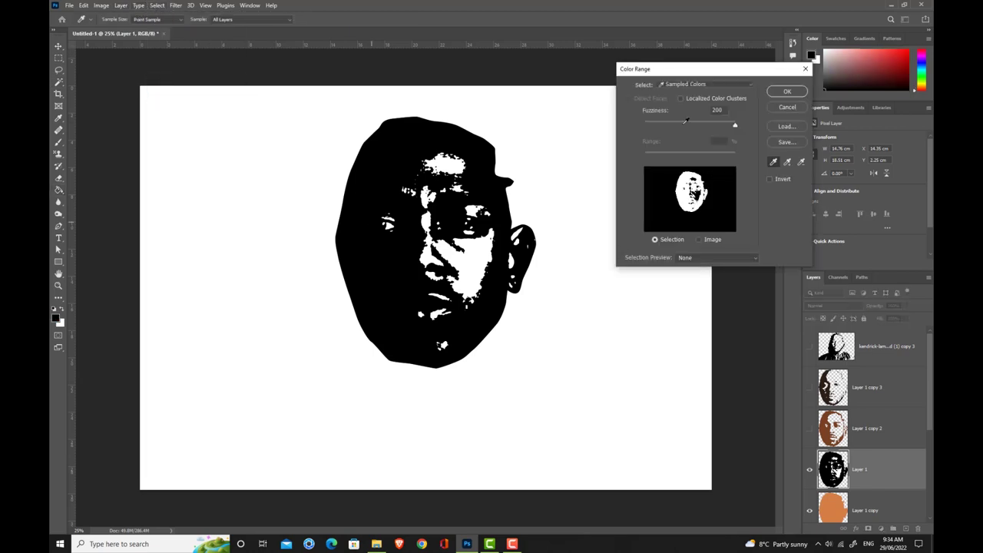
{"action": "left_click", "coordinate": [785, 94]}
{"action": "key", "text": "g"}
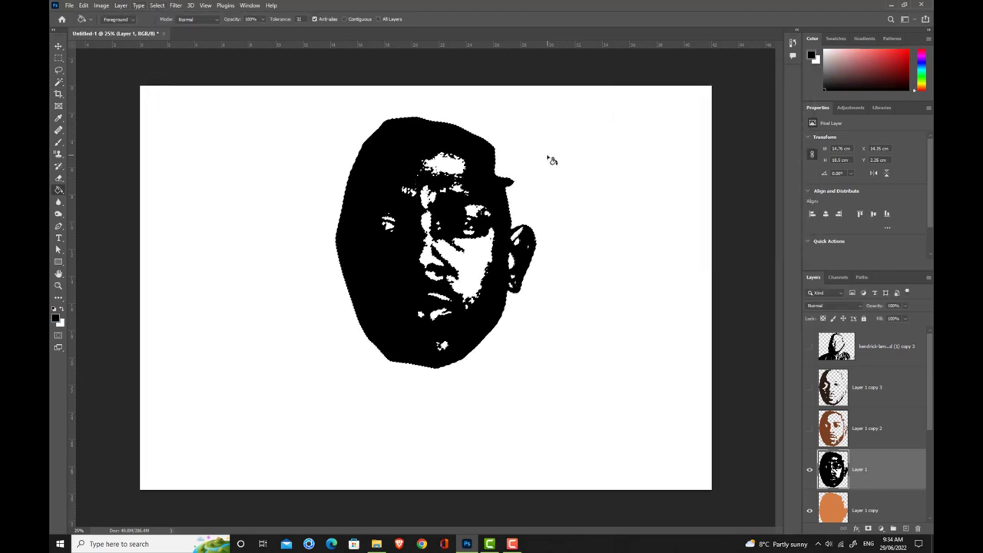
{"action": "key", "text": "Delete"}
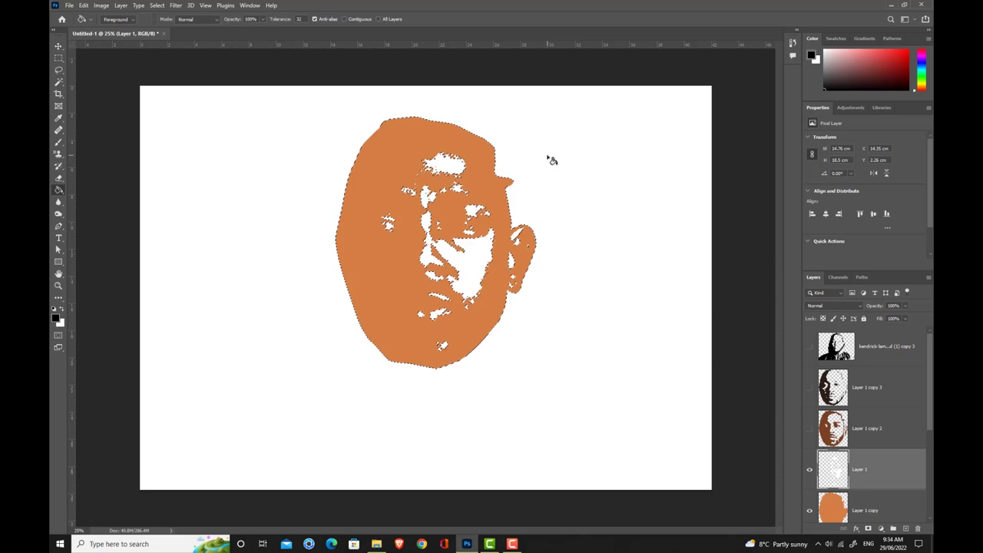
{"action": "left_click", "coordinate": [156, 6]}
{"action": "left_click", "coordinate": [165, 41]}
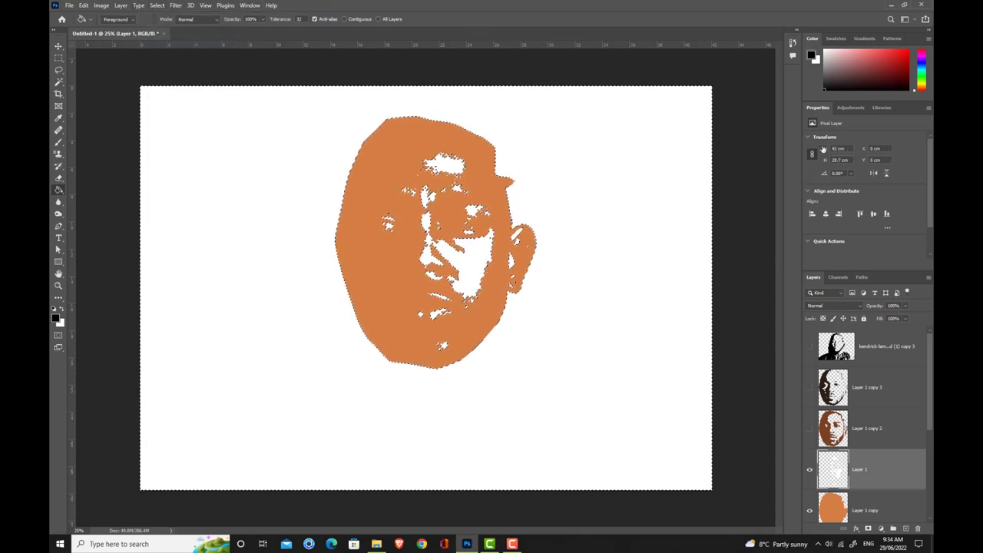
Step: Fill Layer 1's highlight areas with light orange and show copy 2 and copy 3 again
{"action": "left_click", "coordinate": [916, 88]}
{"action": "left_click_drag", "start_coordinate": [915, 89], "coordinate": [915, 89]}
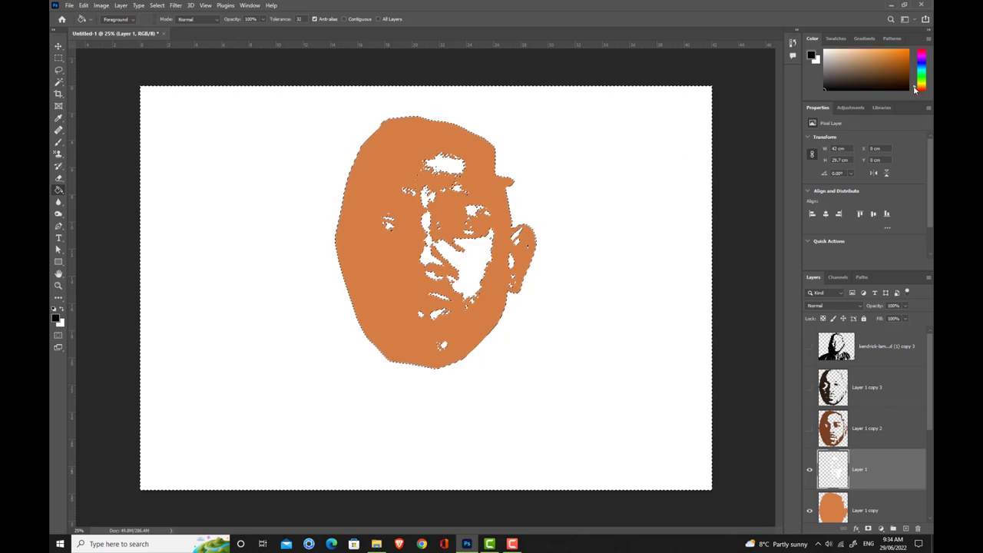
{"action": "left_click", "coordinate": [857, 49]}
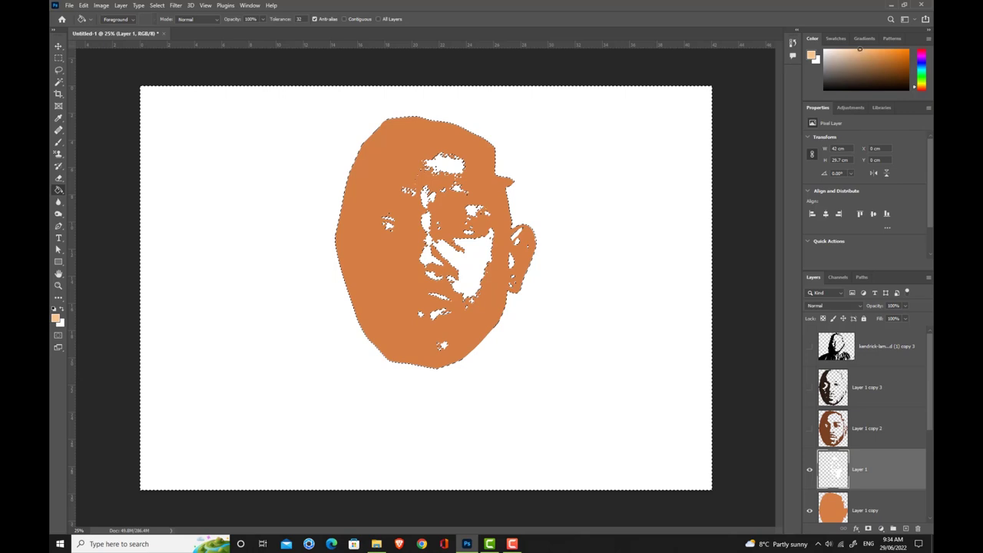
{"action": "left_click", "coordinate": [478, 267]}
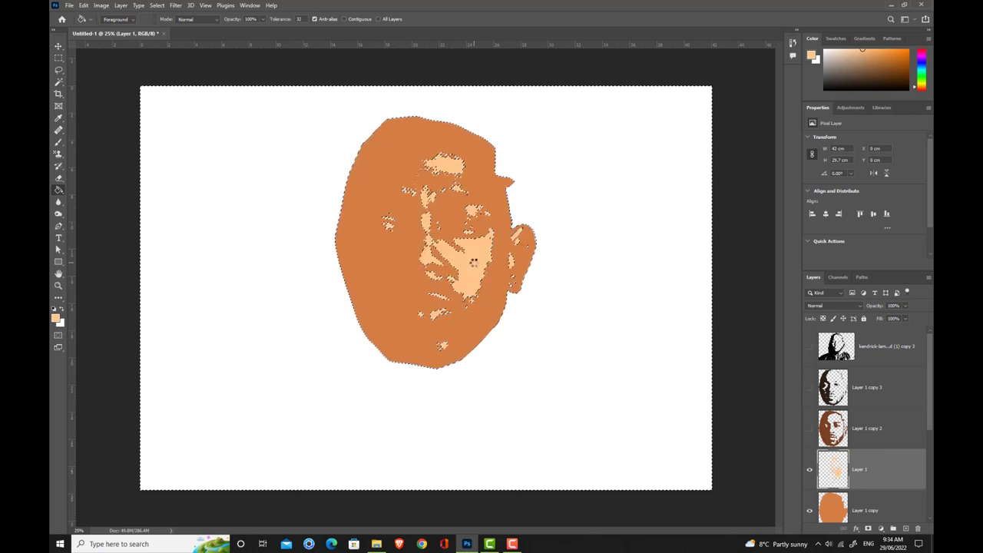
{"action": "left_click", "coordinate": [809, 428]}
{"action": "left_click", "coordinate": [808, 387]}
Step: Show the top hair-and-hoodie layer and clear the current selection
{"action": "left_click", "coordinate": [808, 346]}
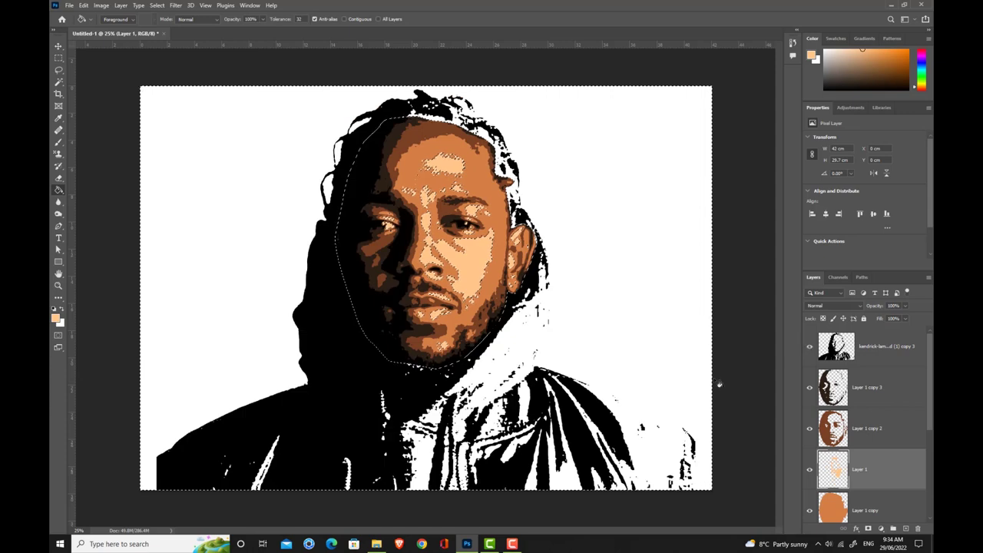
{"action": "key", "text": "ctrl+d"}
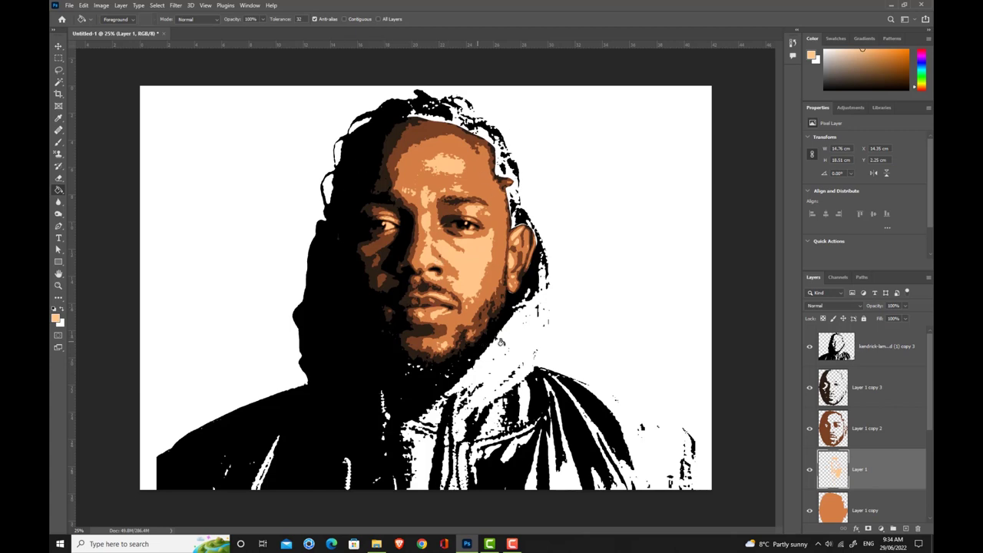
{"action": "scroll", "coordinate": [871, 361], "scroll_direction": "down", "scroll_amount": 4}
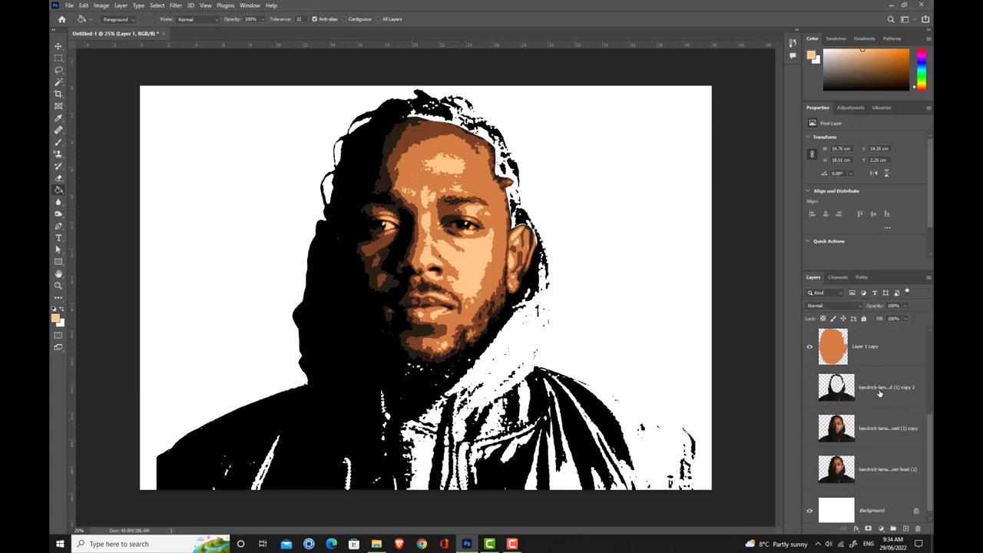
{"action": "scroll", "coordinate": [871, 427], "scroll_direction": "up", "scroll_amount": 2}
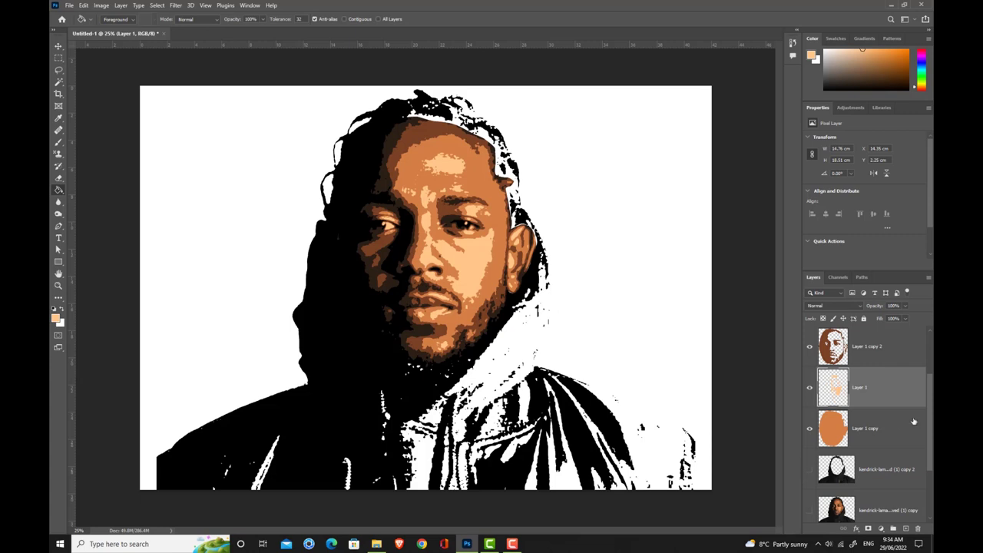
{"action": "scroll", "coordinate": [913, 421], "scroll_direction": "up", "scroll_amount": 2}
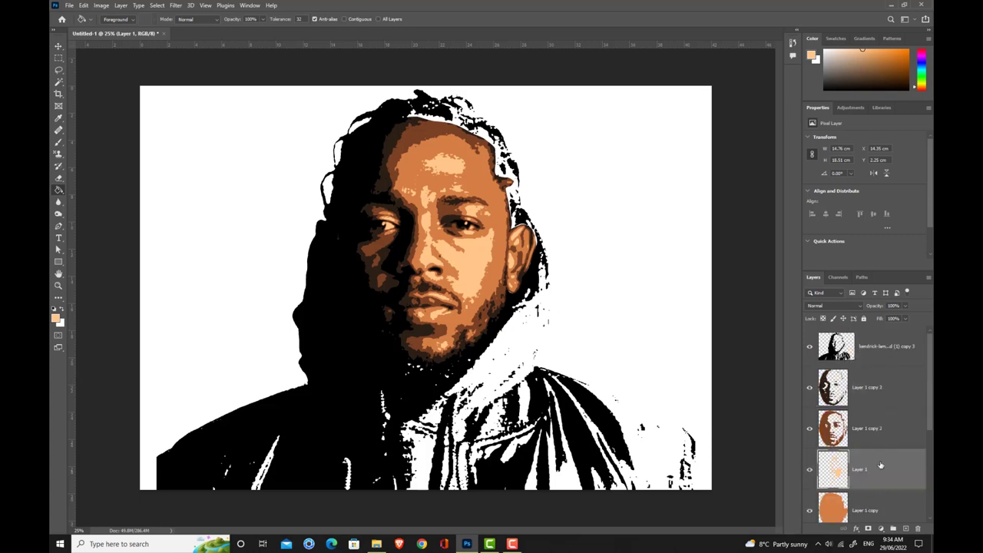
{"action": "scroll", "coordinate": [868, 478], "scroll_direction": "down", "scroll_amount": 2}
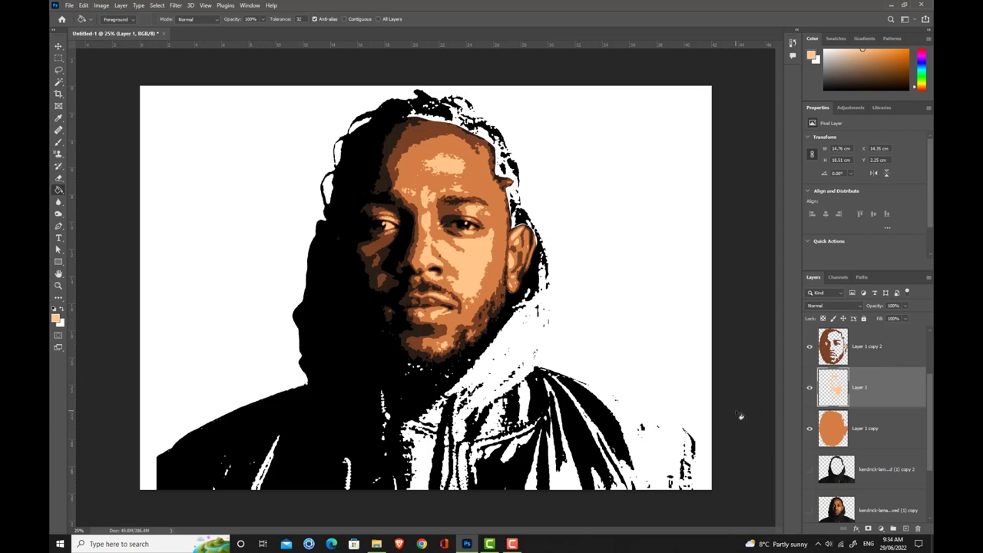
{"action": "scroll", "coordinate": [848, 451], "scroll_direction": "up", "scroll_amount": 2}
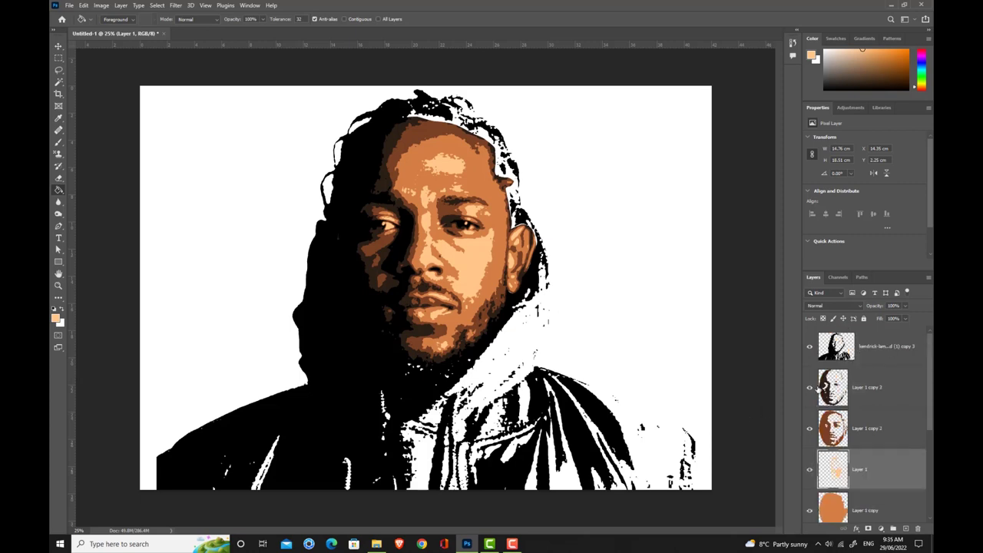
Step: Hide the upper face layers and Layer 1 copy, leaving only the kendrick (1) copy 2 hoodie layer visible
{"action": "left_click", "coordinate": [808, 347]}
{"action": "left_click", "coordinate": [808, 387]}
{"action": "left_click", "coordinate": [809, 428]}
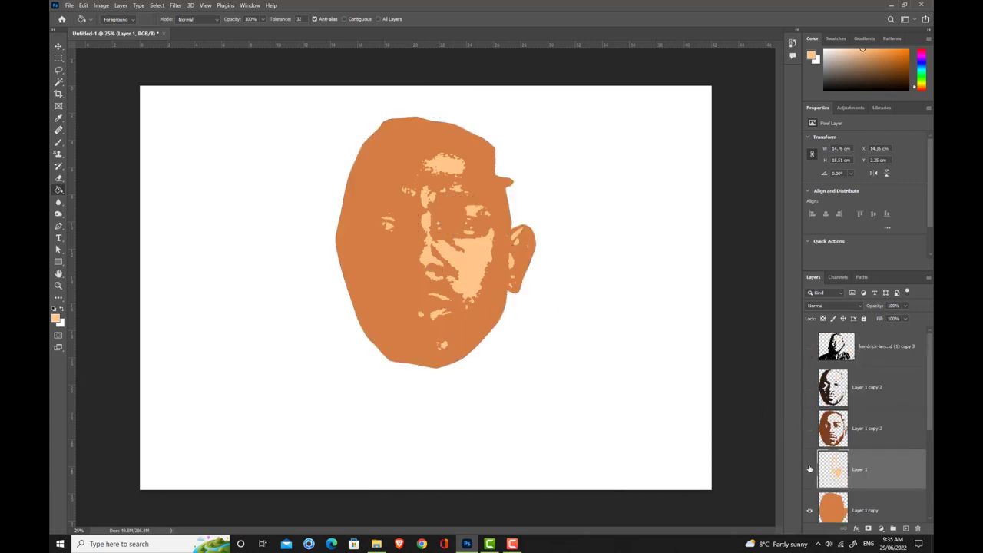
{"action": "left_click", "coordinate": [809, 469]}
{"action": "scroll", "coordinate": [808, 468], "scroll_direction": "down", "scroll_amount": 2}
{"action": "left_click", "coordinate": [809, 431]}
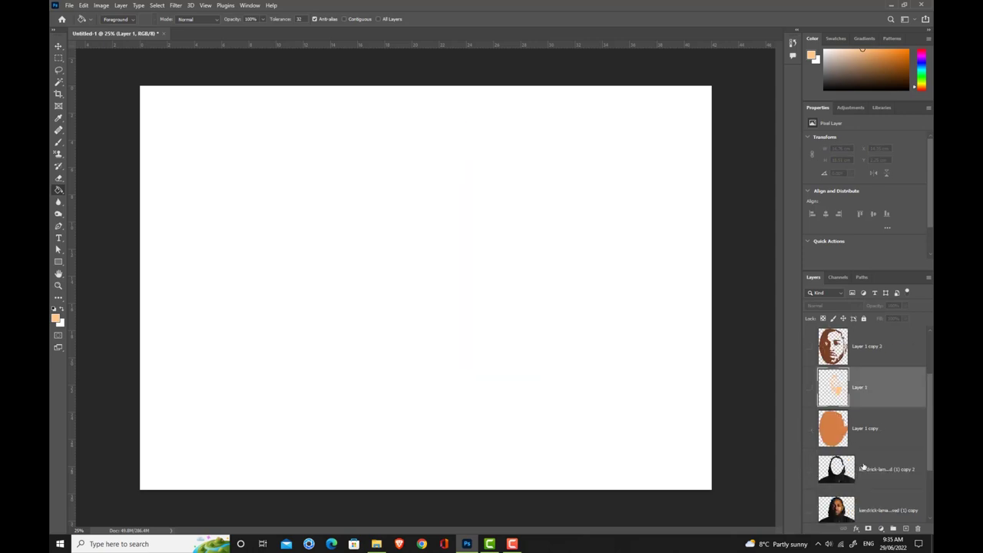
{"action": "left_click", "coordinate": [863, 466]}
{"action": "left_click", "coordinate": [808, 470]}
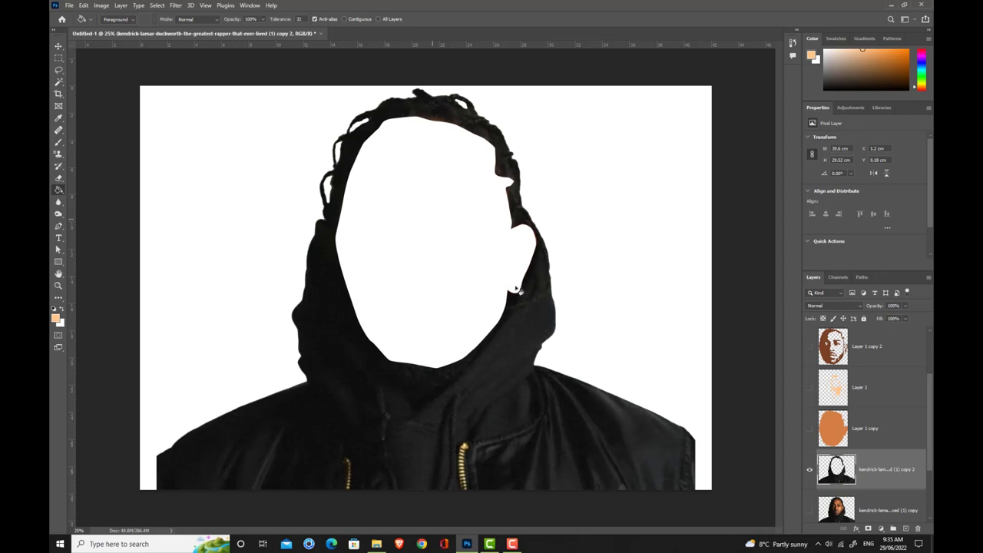
Step: Delete the white background from the hoodie layer using the Magic Wand, then deselect
{"action": "left_click", "coordinate": [59, 82]}
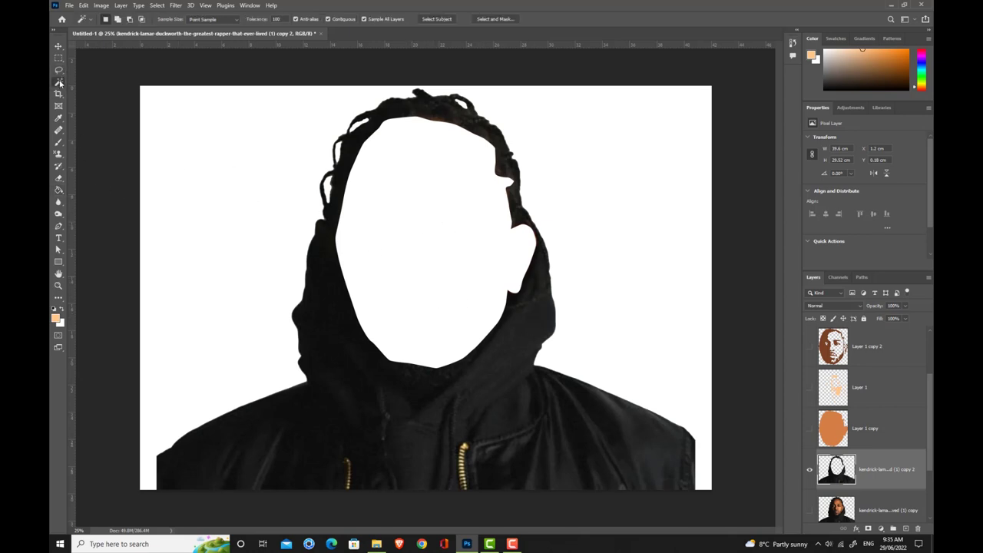
{"action": "left_click", "coordinate": [259, 256]}
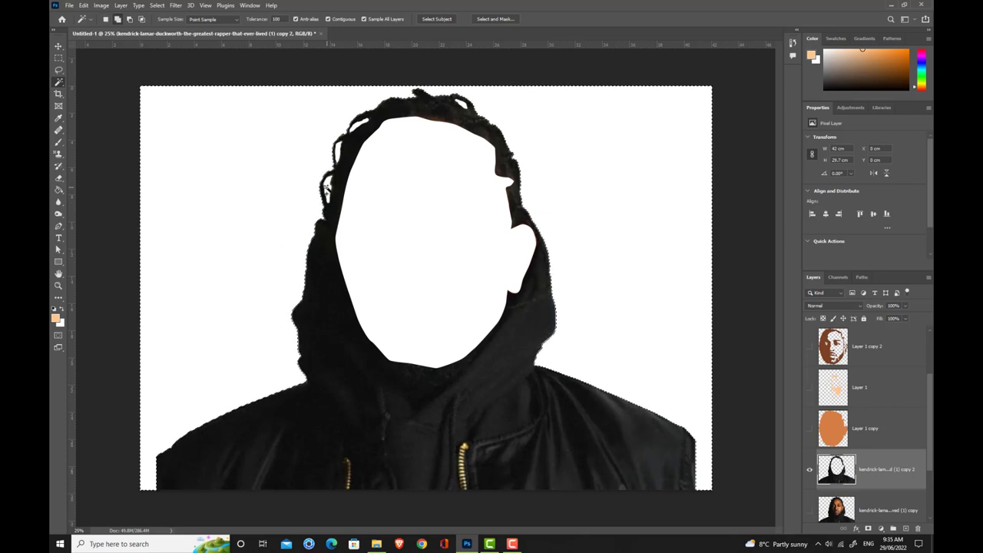
{"action": "key", "text": "Delete"}
{"action": "key", "text": "ctrl+d"}
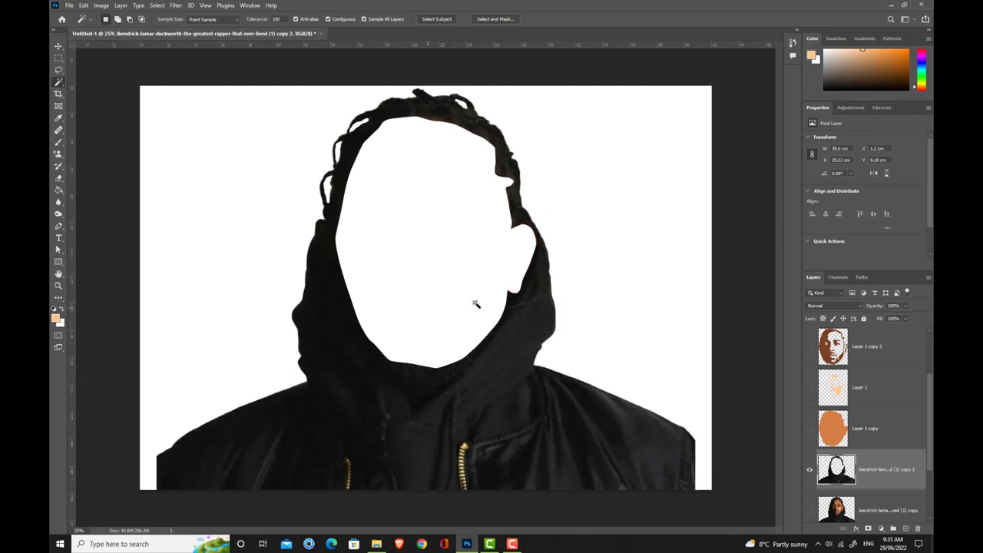
Step: Fill the white face area with black sampled from the jacket
{"action": "left_click", "coordinate": [422, 237]}
{"action": "left_click", "coordinate": [59, 120]}
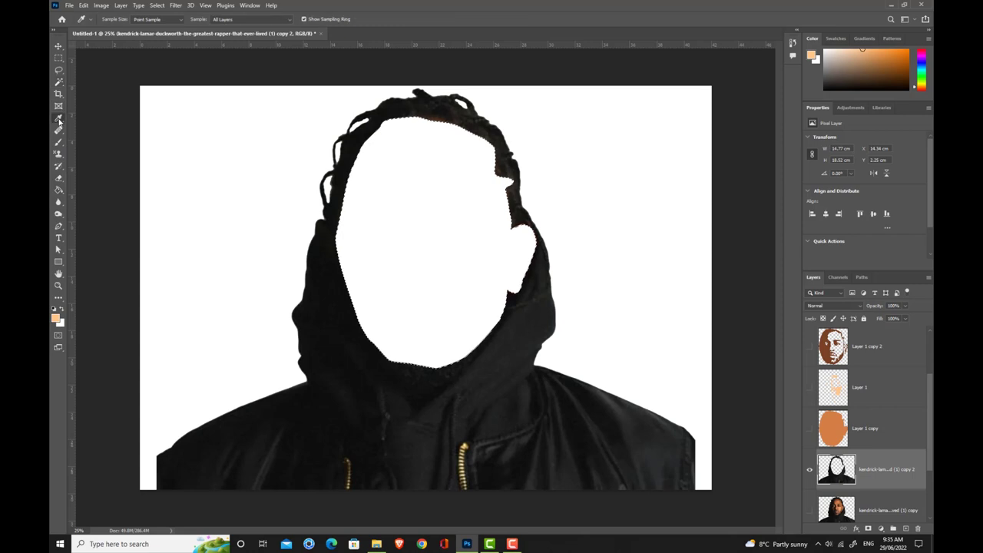
{"action": "left_click_drag", "start_coordinate": [487, 359], "coordinate": [489, 357]}
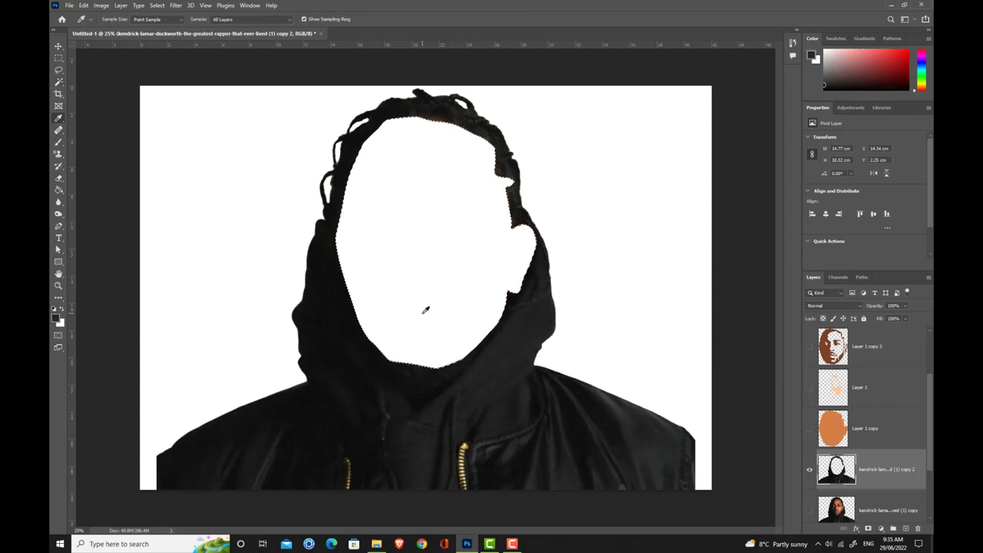
{"action": "key", "text": "g"}
{"action": "left_click", "coordinate": [427, 303]}
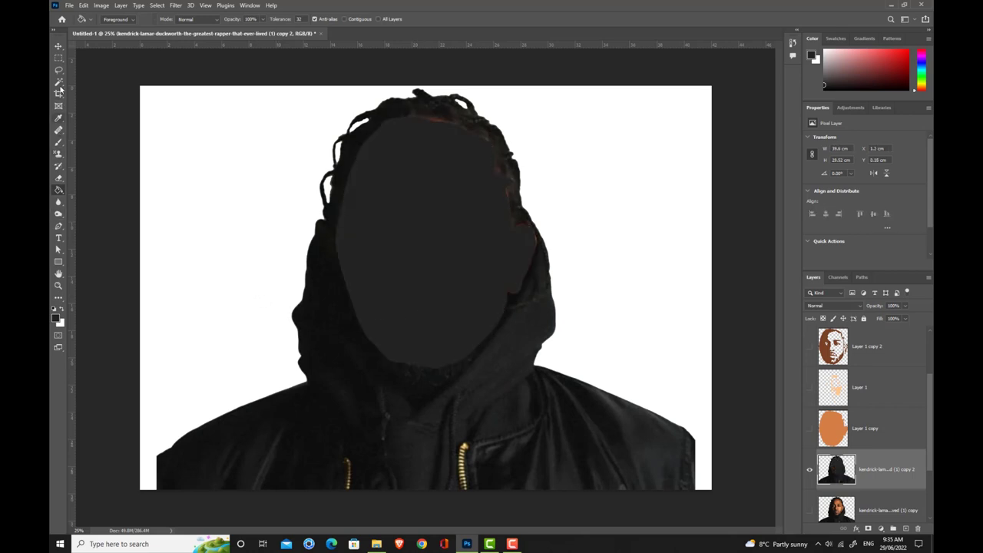
Step: Delete the remaining white background, then invert the background selection and delete the figure's pixels
{"action": "key", "text": "w"}
{"action": "left_click", "coordinate": [190, 230]}
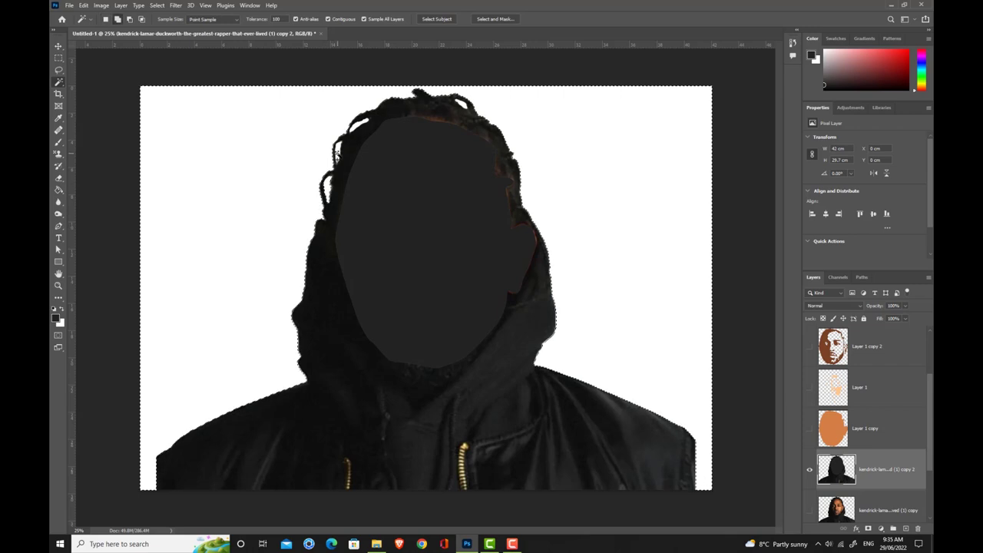
{"action": "key", "text": "Delete"}
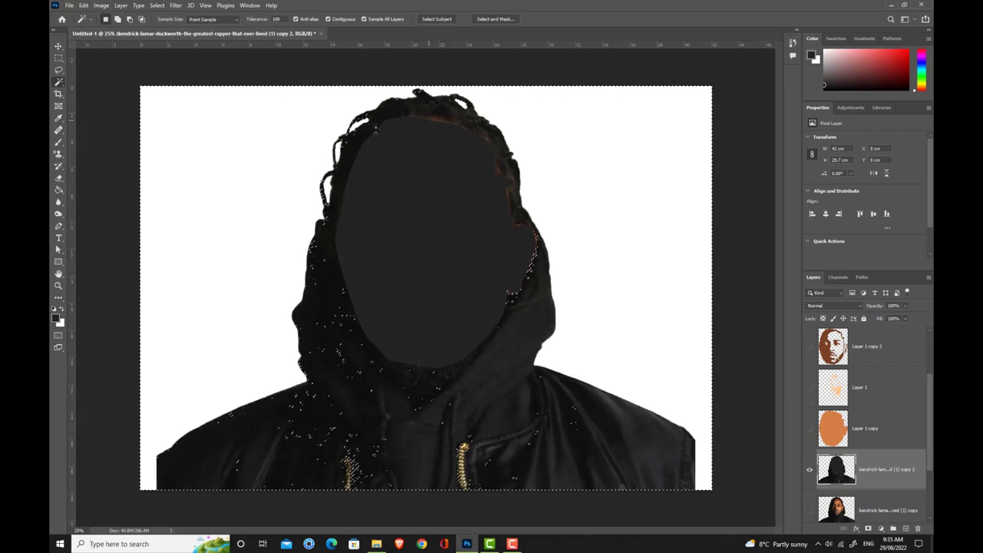
{"action": "key", "text": "ctrl+d"}
{"action": "left_click", "coordinate": [283, 194]}
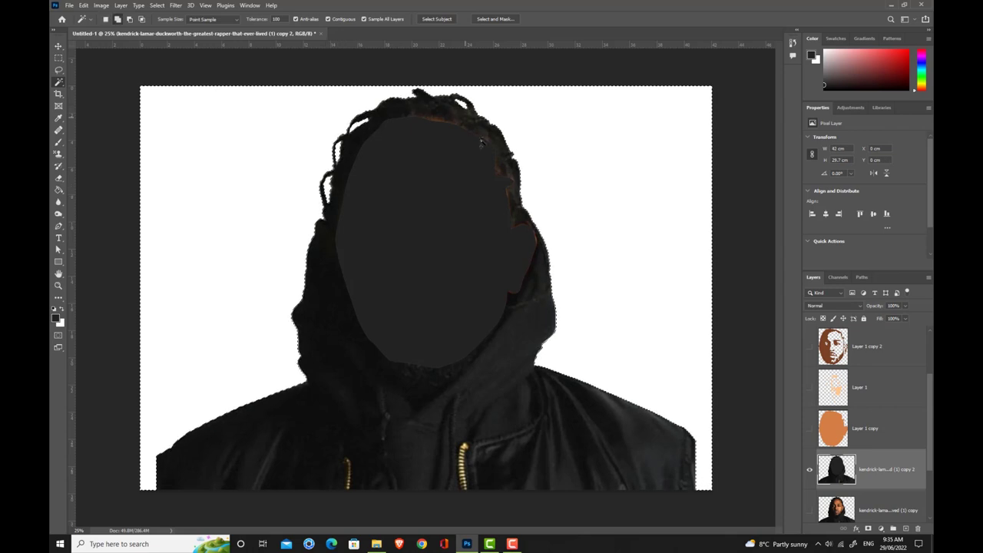
{"action": "left_click", "coordinate": [157, 5]}
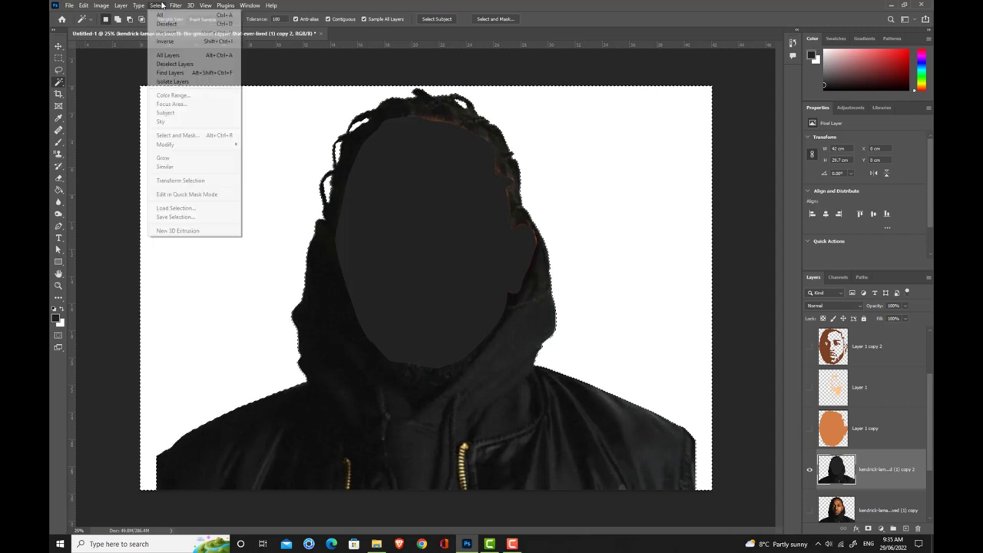
{"action": "left_click", "coordinate": [167, 42]}
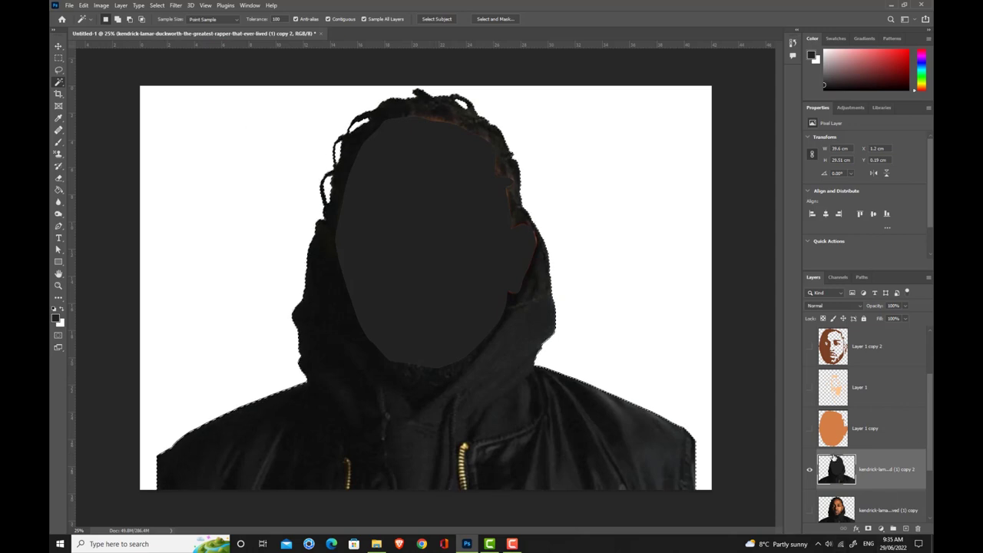
{"action": "key", "text": "Delete"}
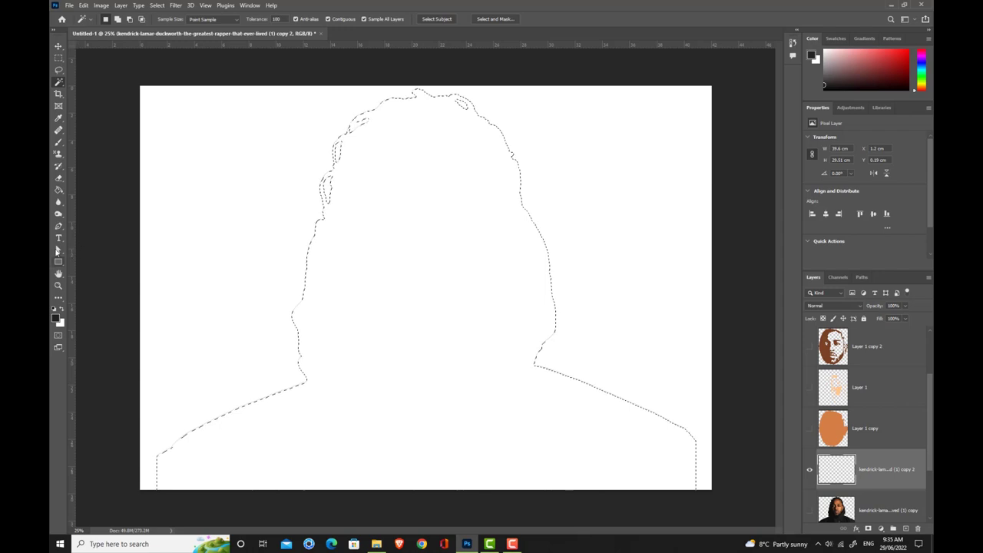
Step: Fill the figure selection with black and deselect
{"action": "left_click", "coordinate": [59, 190]}
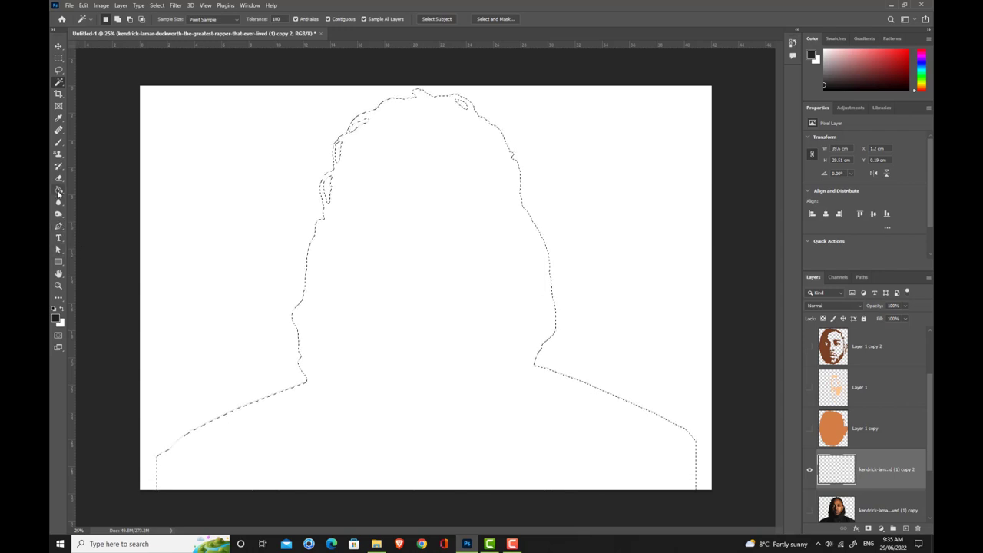
{"action": "left_click", "coordinate": [472, 319]}
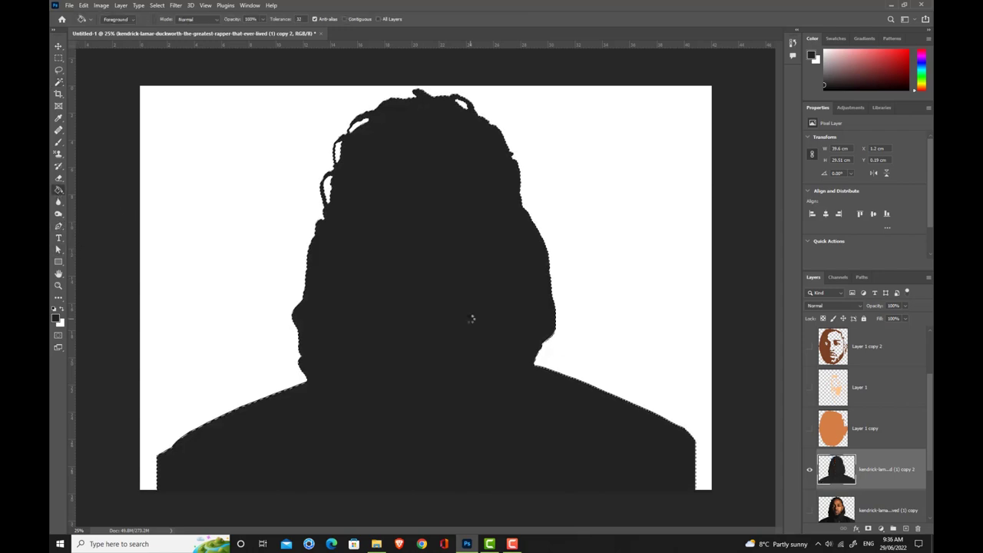
{"action": "key", "text": "ctrl+d"}
Step: Move the full-colour (1) copy photo layer above the copy 2 silhouette layer
{"action": "scroll", "coordinate": [810, 434], "scroll_direction": "down", "scroll_amount": 1}
{"action": "left_click", "coordinate": [868, 468]}
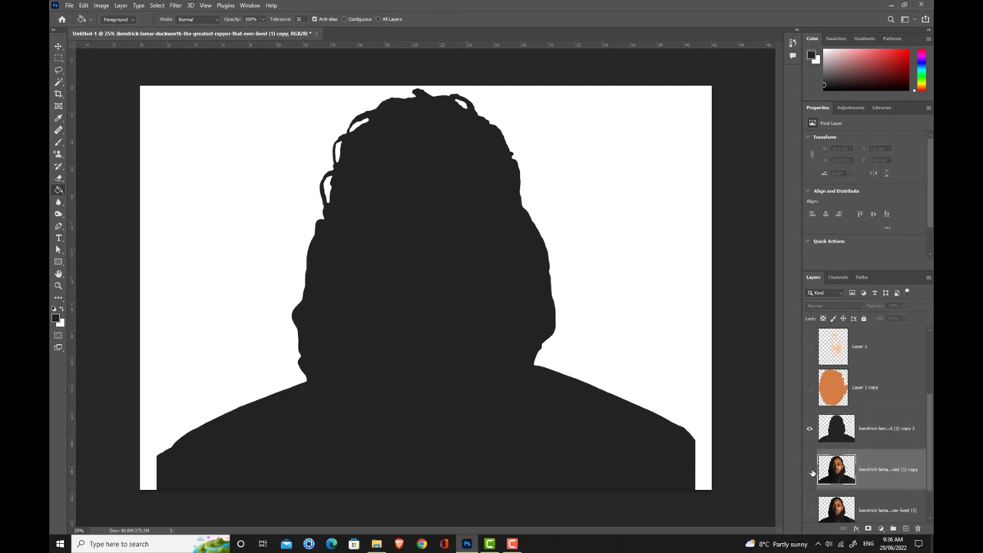
{"action": "left_click_drag", "start_coordinate": [882, 469], "coordinate": [861, 414]}
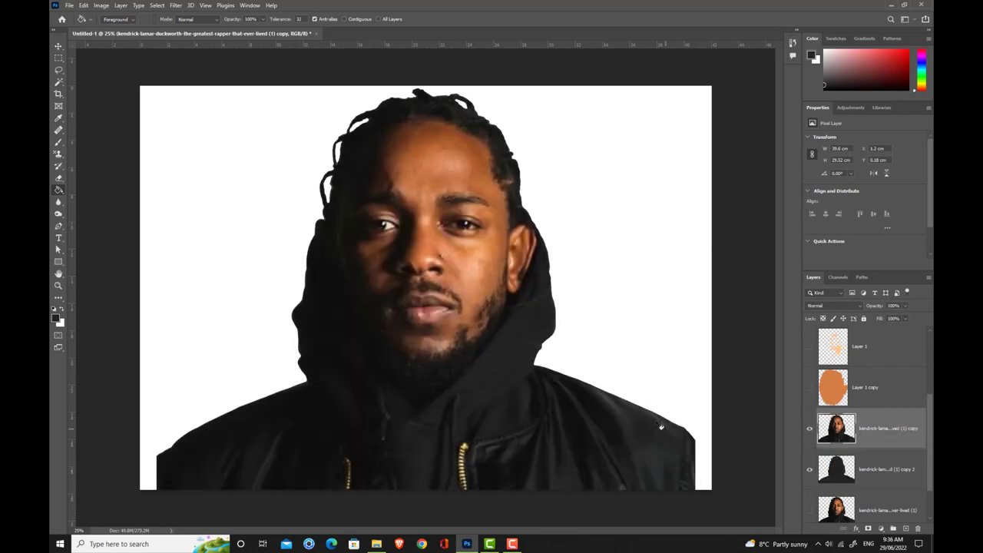
Step: Apply an Image > Adjustments > Threshold at level 61 to the colour portrait layer
{"action": "left_click", "coordinate": [102, 5]}
{"action": "mouse_move", "coordinate": [149, 29]}
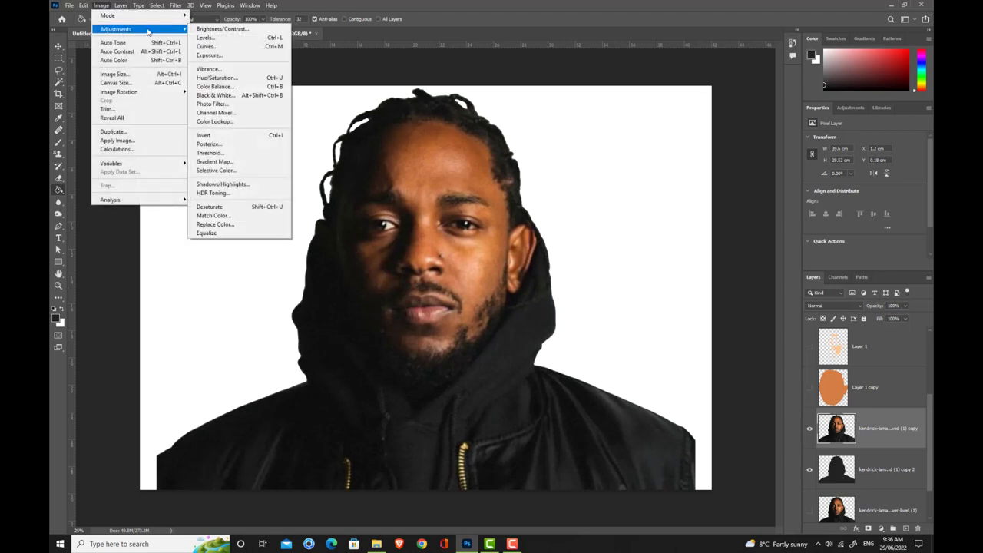
{"action": "left_click", "coordinate": [238, 153]}
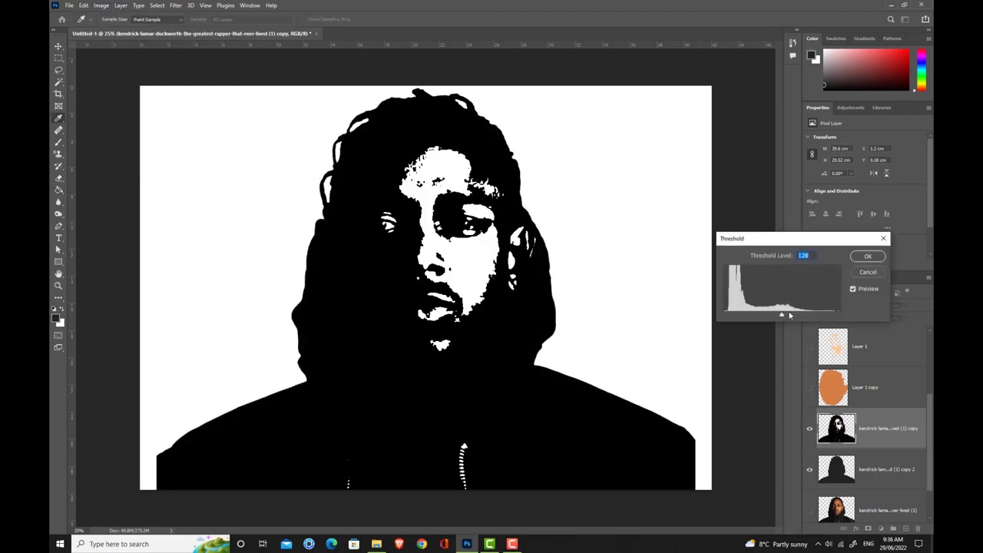
{"action": "left_click_drag", "start_coordinate": [782, 316], "coordinate": [743, 324]}
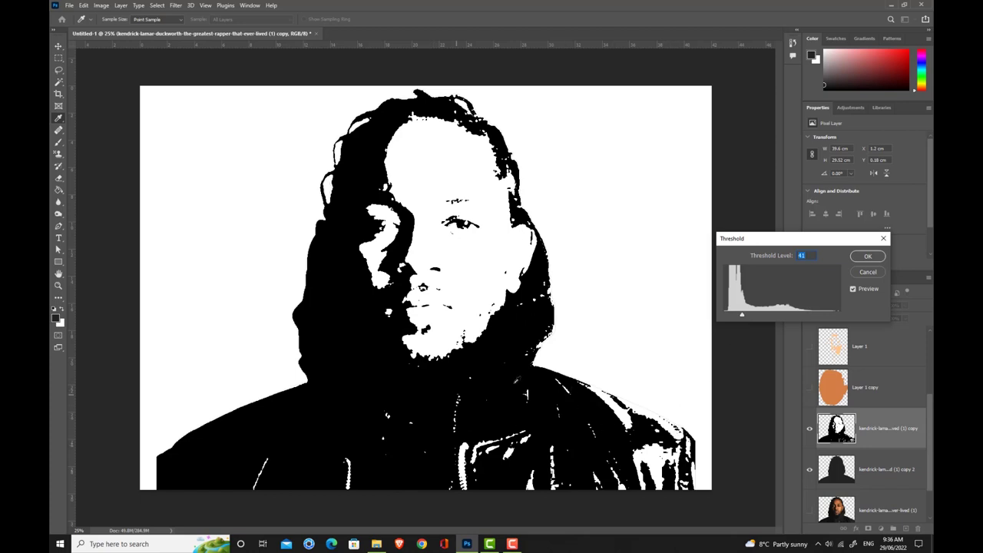
{"action": "left_click", "coordinate": [868, 257]}
Step: Select the black areas with Color Range and fill them dark grey using the Paint Bucket
{"action": "left_click", "coordinate": [157, 5]}
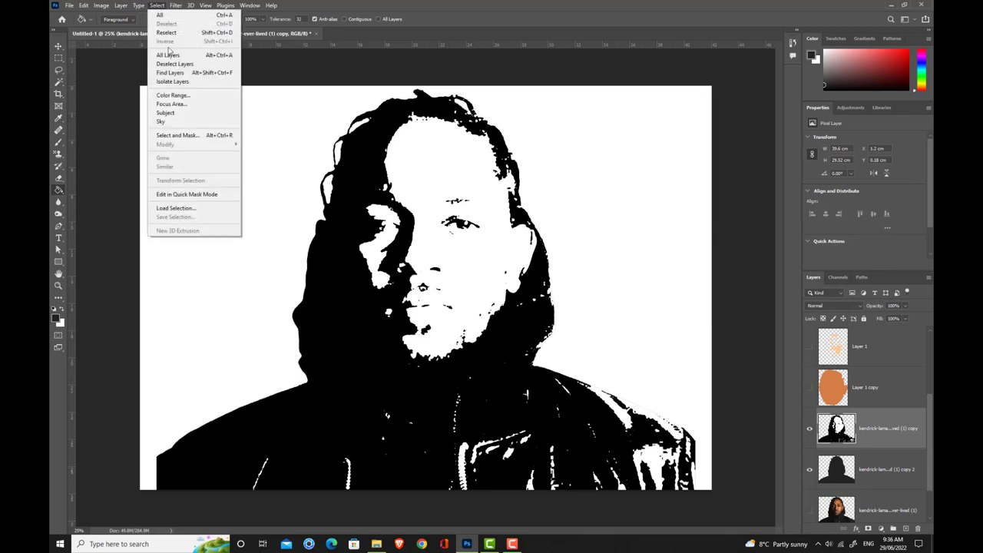
{"action": "left_click", "coordinate": [173, 95]}
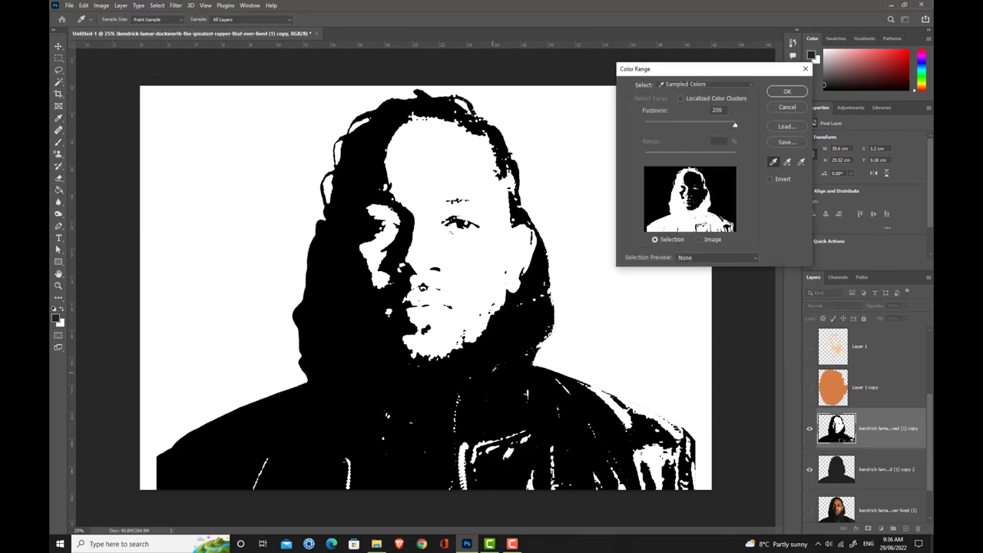
{"action": "left_click", "coordinate": [493, 359]}
{"action": "left_click", "coordinate": [786, 92]}
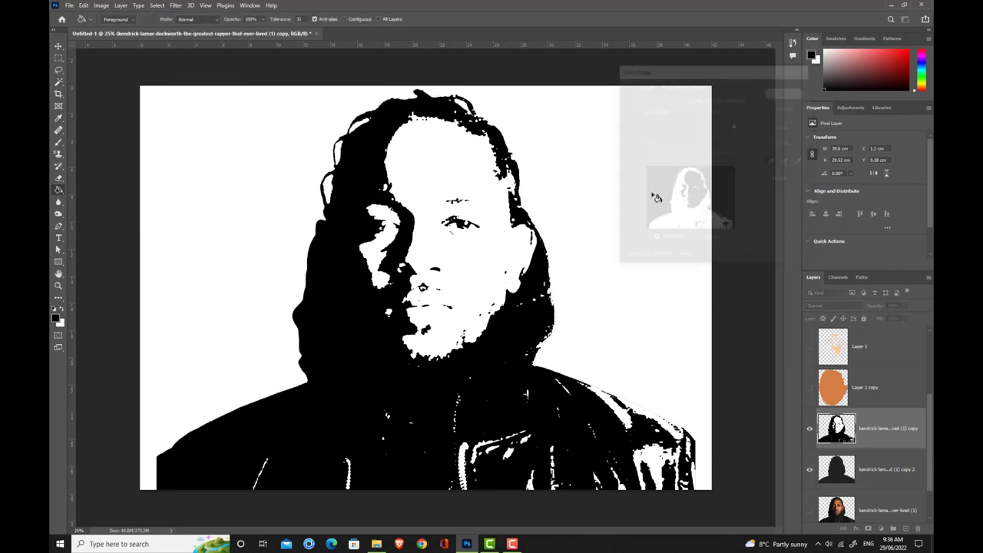
{"action": "key", "text": "g"}
{"action": "left_click", "coordinate": [587, 250]}
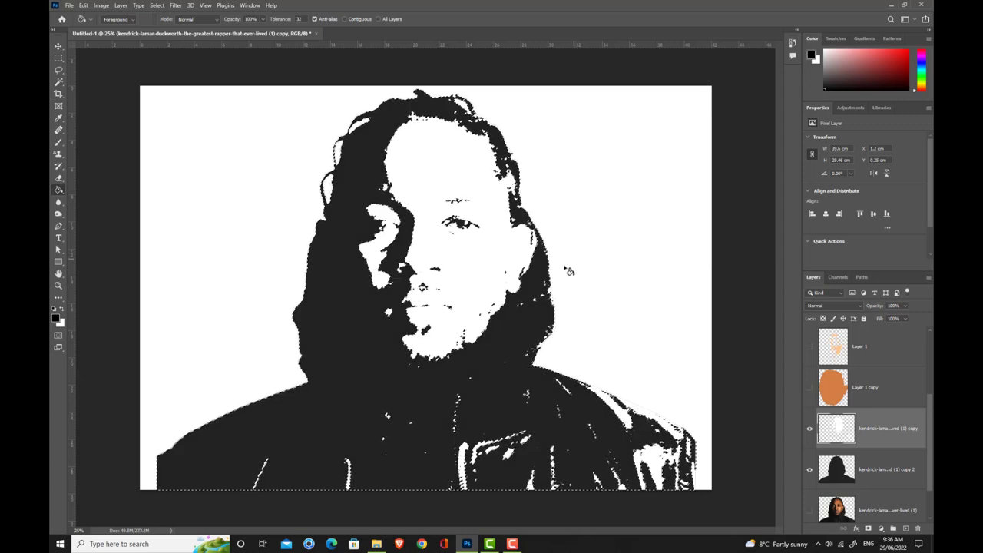
{"action": "left_click", "coordinate": [58, 58]}
{"action": "left_click", "coordinate": [96, 57]}
Step: Delete the white face pixels inside a rectangle drawn around the head
{"action": "left_click", "coordinate": [281, 187]}
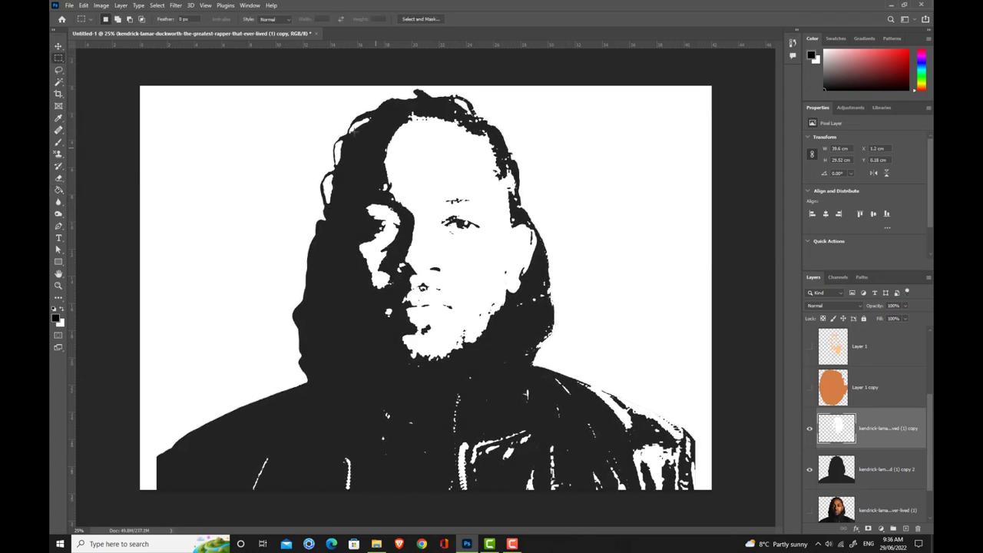
{"action": "left_click_drag", "start_coordinate": [274, 88], "coordinate": [538, 369]}
{"action": "key", "text": "Delete"}
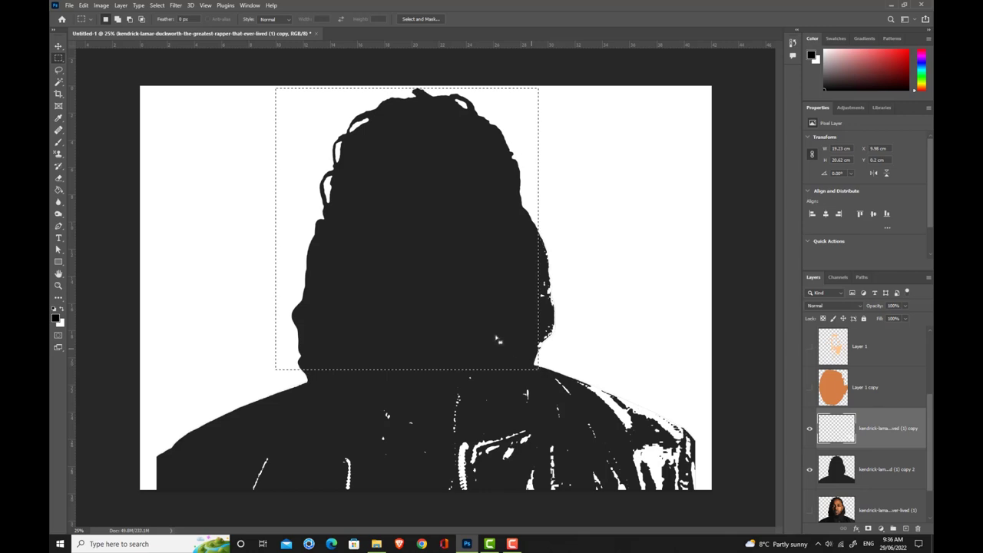
{"action": "left_click", "coordinate": [483, 332]}
Step: Erase stray pixels at the lower-left and head edges, then delete the original photo layer
{"action": "key", "text": "e"}
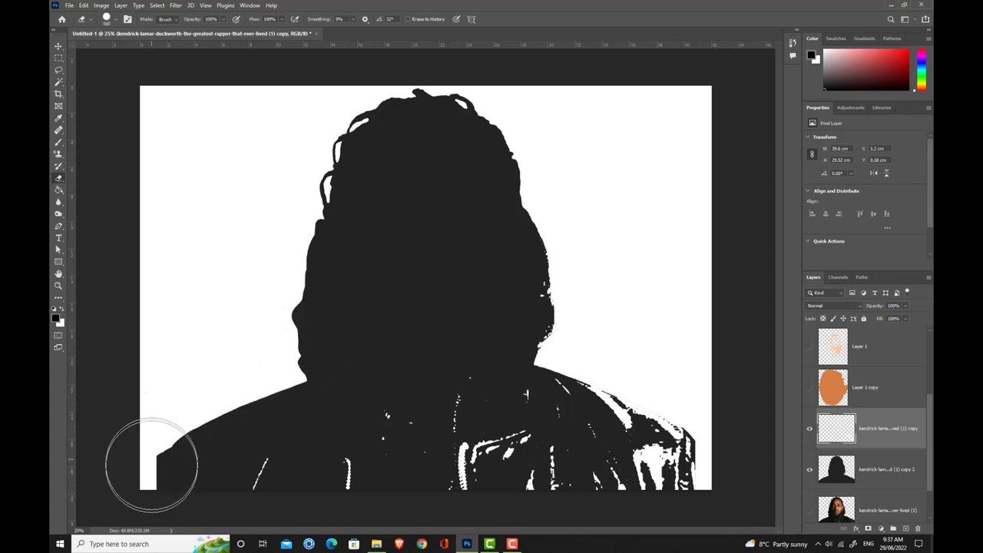
{"action": "left_click_drag", "start_coordinate": [149, 464], "coordinate": [158, 457]}
{"action": "mouse_move", "coordinate": [369, 141]}
{"action": "left_mouse_down"}
{"action": "mouse_move", "coordinate": [443, 121]}
{"action": "mouse_move", "coordinate": [508, 243]}
{"action": "mouse_move", "coordinate": [550, 278]}
{"action": "mouse_move", "coordinate": [566, 269]}
{"action": "mouse_move", "coordinate": [562, 260]}
{"action": "mouse_move", "coordinate": [546, 236]}
{"action": "mouse_move", "coordinate": [554, 297]}
{"action": "mouse_move", "coordinate": [556, 277]}
{"action": "mouse_move", "coordinate": [531, 218]}
{"action": "mouse_move", "coordinate": [556, 265]}
{"action": "mouse_move", "coordinate": [552, 317]}
{"action": "mouse_move", "coordinate": [530, 212]}
{"action": "mouse_move", "coordinate": [443, 278]}
{"action": "mouse_move", "coordinate": [415, 321]}
{"action": "mouse_move", "coordinate": [466, 355]}
{"action": "left_mouse_up"}
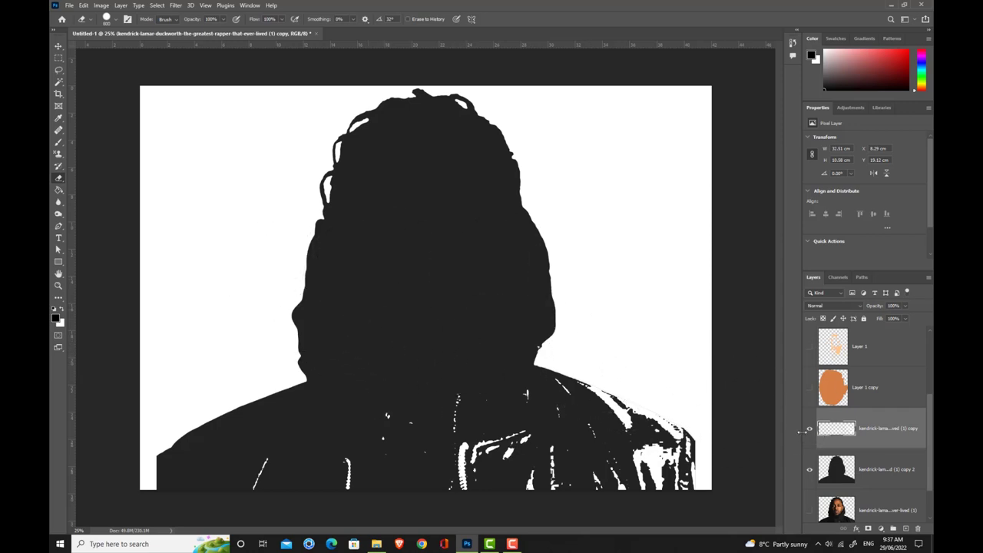
{"action": "left_click", "coordinate": [883, 510]}
{"action": "key", "text": "Delete"}
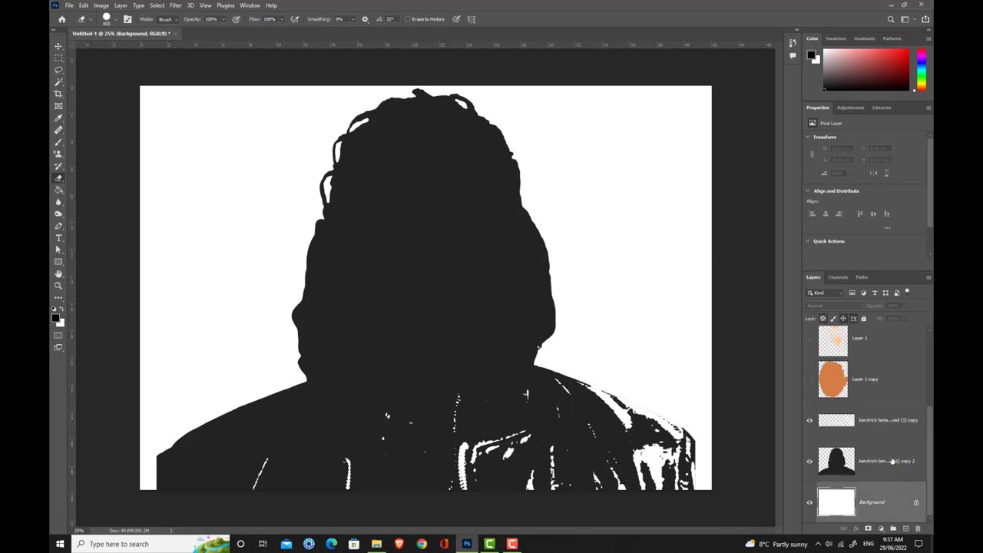
Step: Show Layer 1 copy, Layer 1, Layer 1 copy 2, copy 3 and the top hoodie layer
{"action": "scroll", "coordinate": [878, 465], "scroll_direction": "up", "scroll_amount": 1}
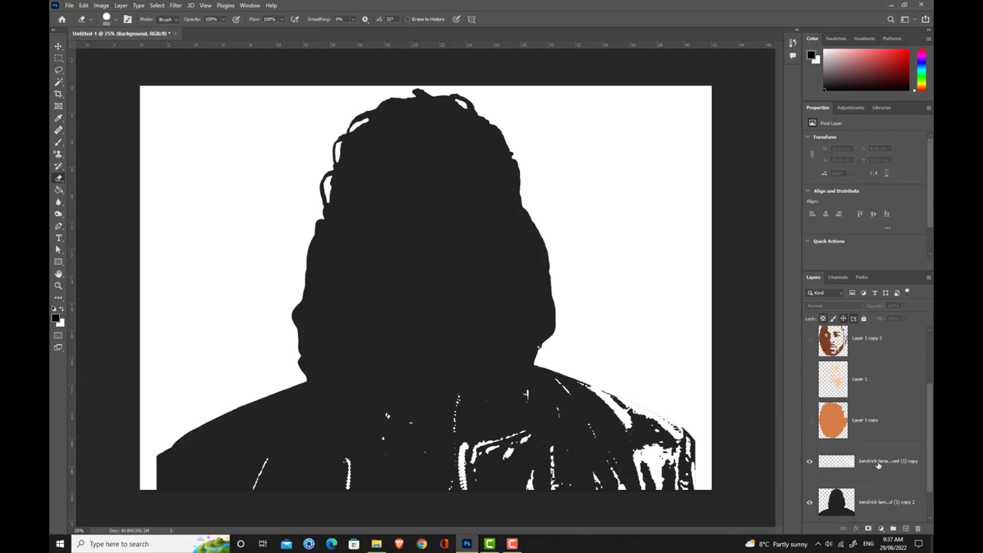
{"action": "scroll", "coordinate": [877, 465], "scroll_direction": "down", "scroll_amount": 1}
{"action": "scroll", "coordinate": [815, 430], "scroll_direction": "up", "scroll_amount": 2}
{"action": "left_click", "coordinate": [810, 460]}
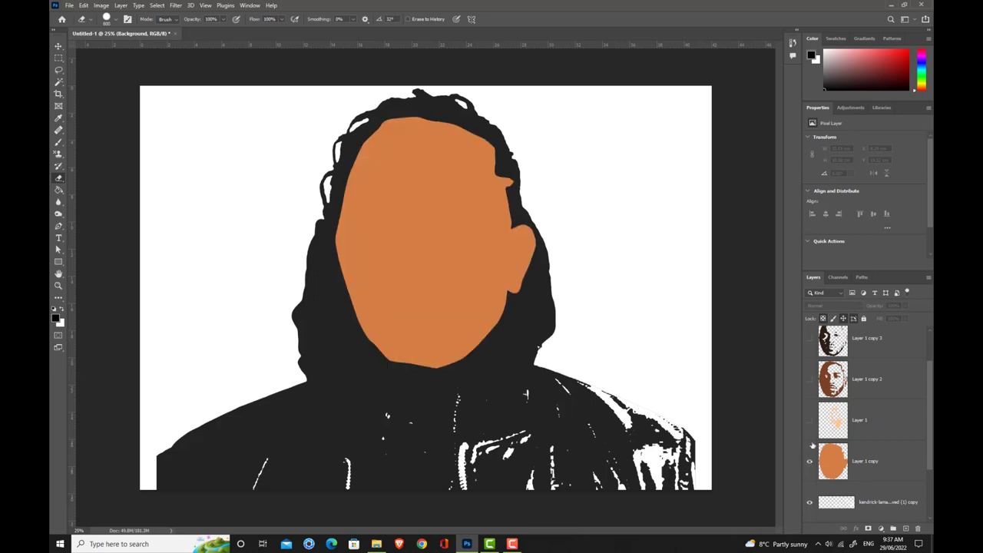
{"action": "left_click", "coordinate": [810, 420]}
{"action": "left_click", "coordinate": [809, 379]}
{"action": "scroll", "coordinate": [809, 355], "scroll_direction": "up", "scroll_amount": 1}
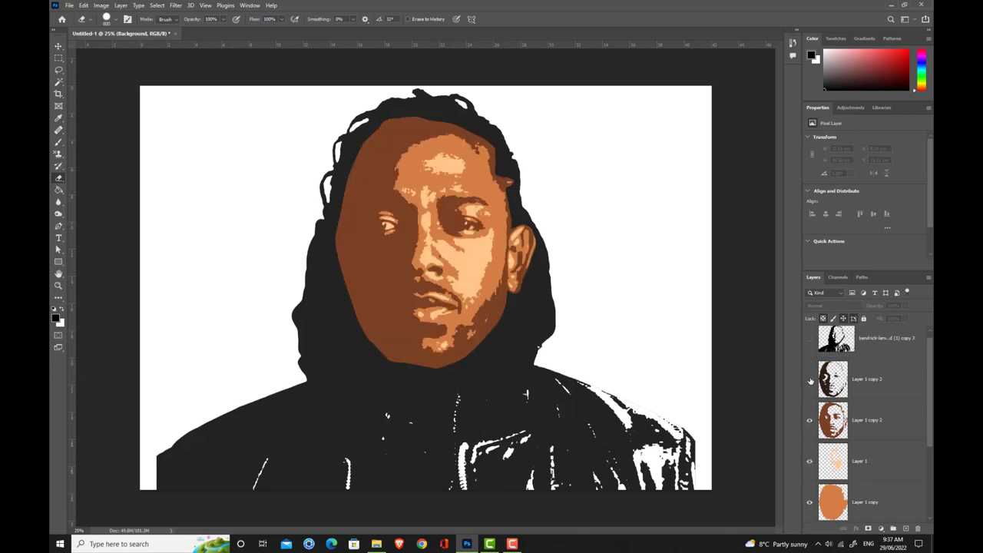
{"action": "left_click", "coordinate": [809, 380]}
{"action": "left_click", "coordinate": [809, 344]}
{"action": "scroll", "coordinate": [810, 347], "scroll_direction": "up", "scroll_amount": 1}
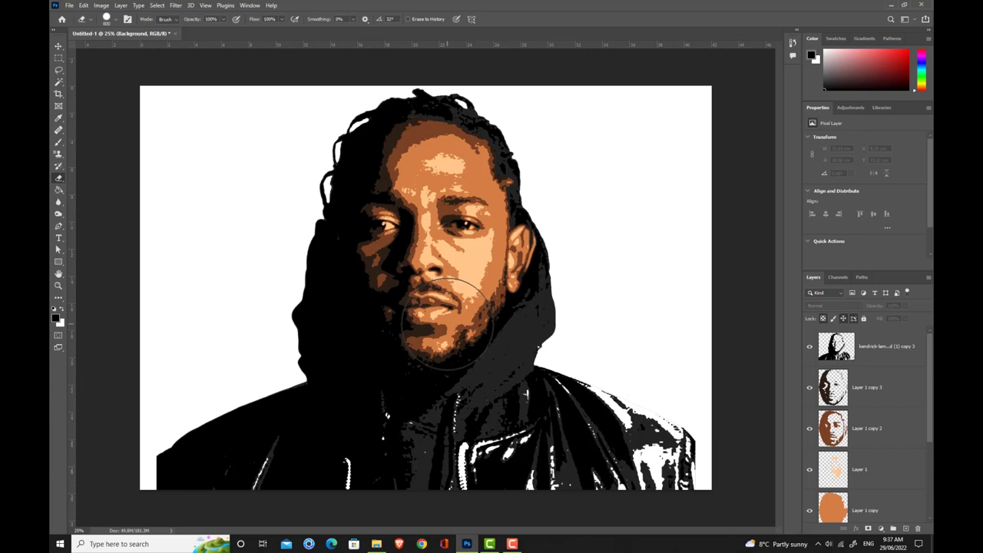
Step: Select all portrait layers from the top layer down to the silhouette layer
{"action": "left_click", "coordinate": [892, 351]}
{"action": "scroll", "coordinate": [890, 372], "scroll_direction": "down", "scroll_amount": 3}
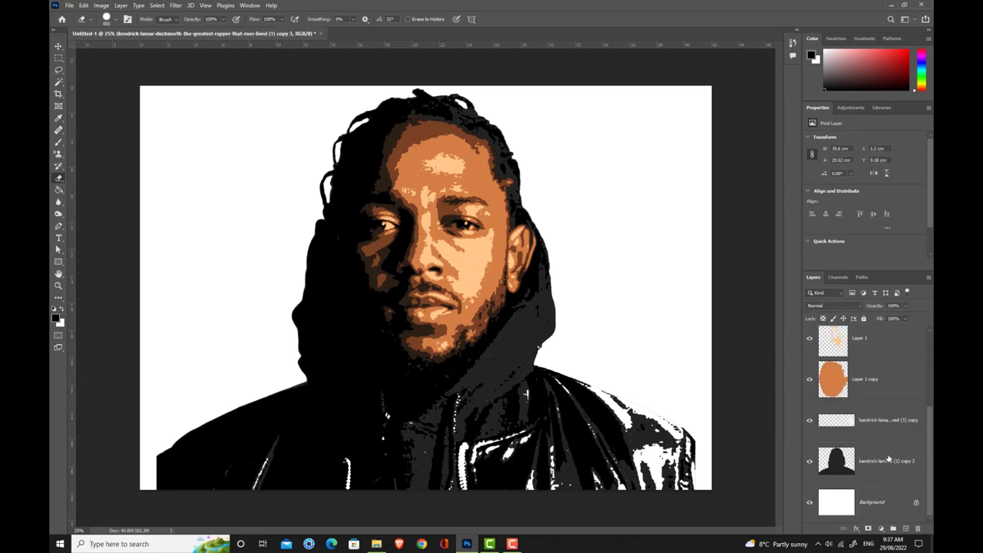
{"action": "scroll", "coordinate": [888, 458], "scroll_direction": "up", "scroll_amount": 3}
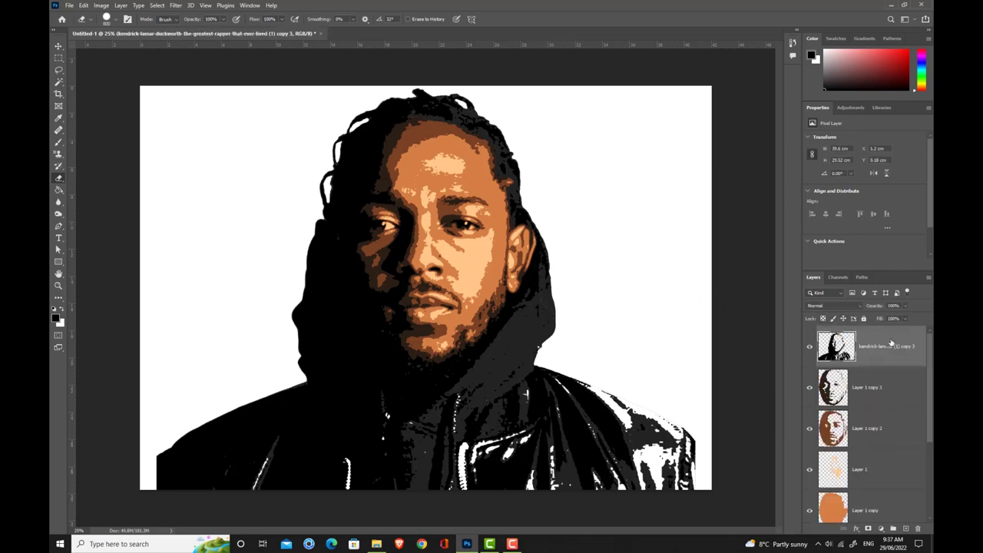
{"action": "scroll", "coordinate": [874, 386], "scroll_direction": "down", "scroll_amount": 3}
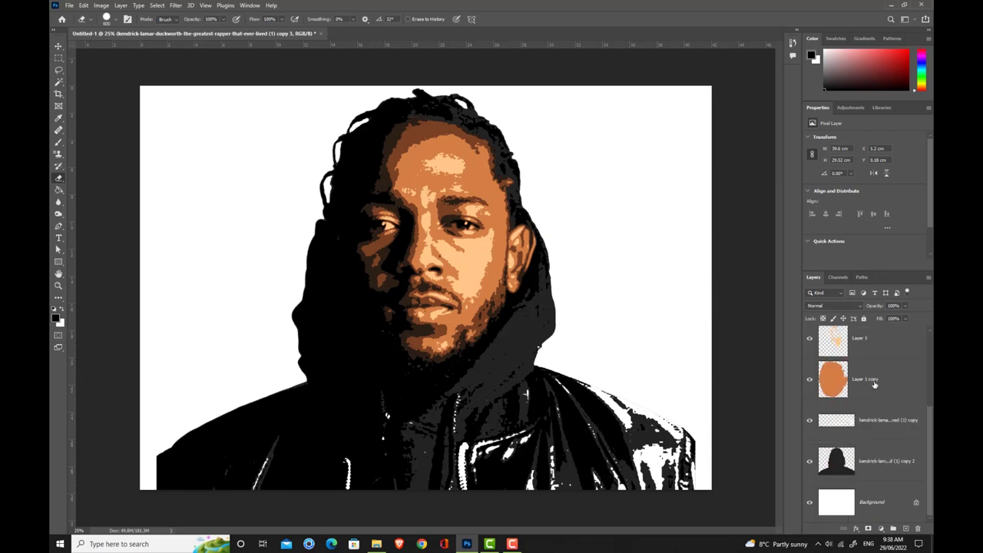
{"action": "left_click", "coordinate": [880, 459], "text": "shift"}
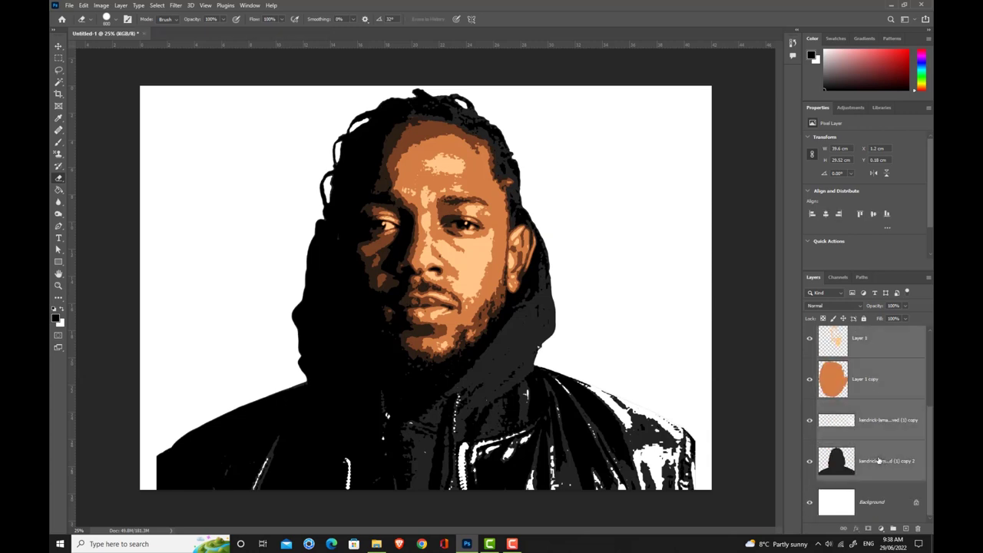
{"action": "scroll", "coordinate": [879, 457], "scroll_direction": "up", "scroll_amount": 3}
{"action": "scroll", "coordinate": [865, 427], "scroll_direction": "down", "scroll_amount": 3}
Step: Scale the selected portrait layers down to about 88% with Edit > Transform > Scale
{"action": "left_click", "coordinate": [83, 5]}
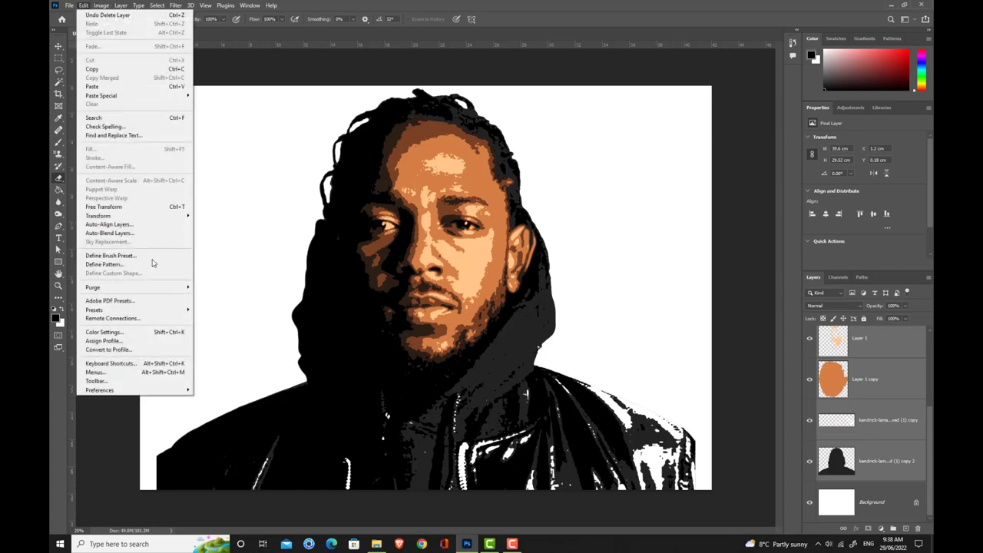
{"action": "mouse_move", "coordinate": [135, 216]}
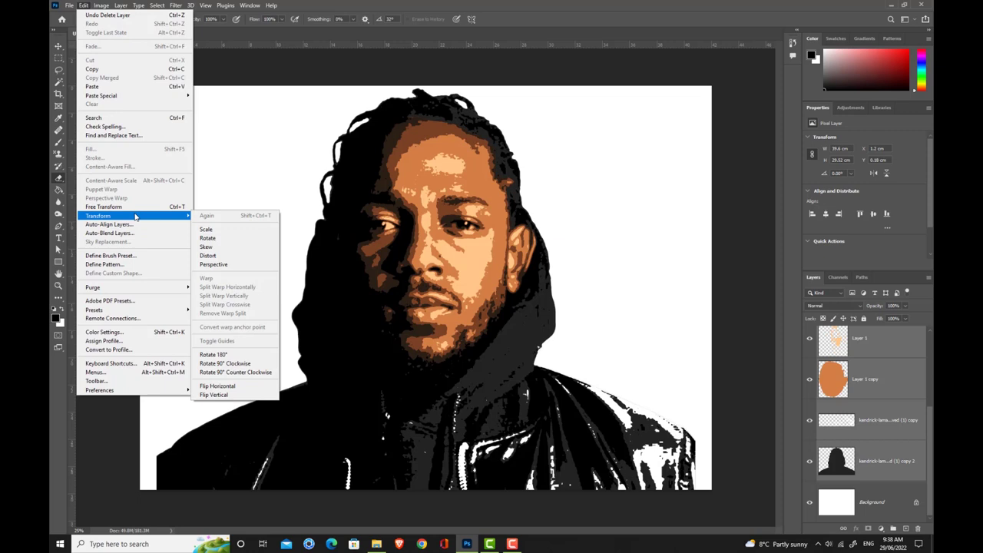
{"action": "left_click", "coordinate": [228, 229]}
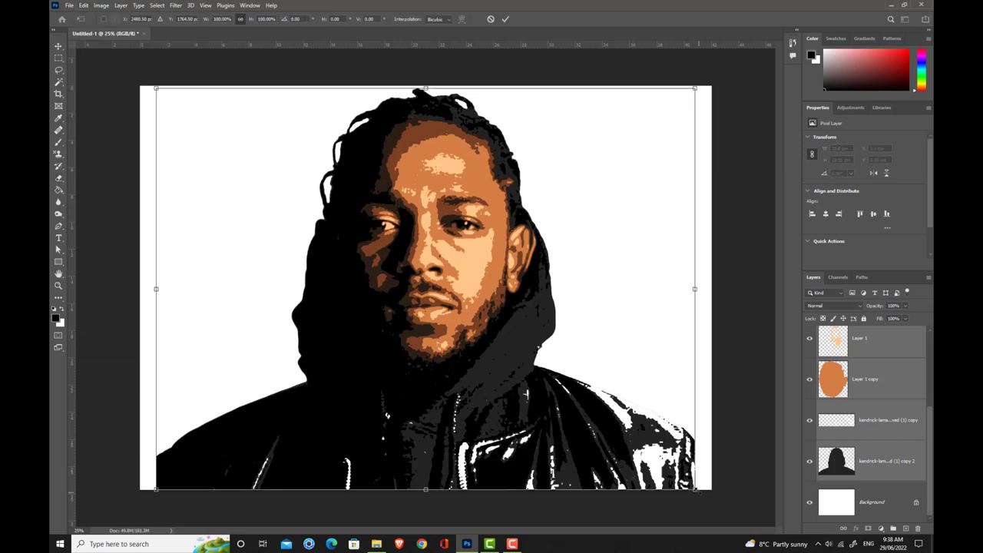
{"action": "left_click_drag", "start_coordinate": [695, 489], "coordinate": [648, 457]}
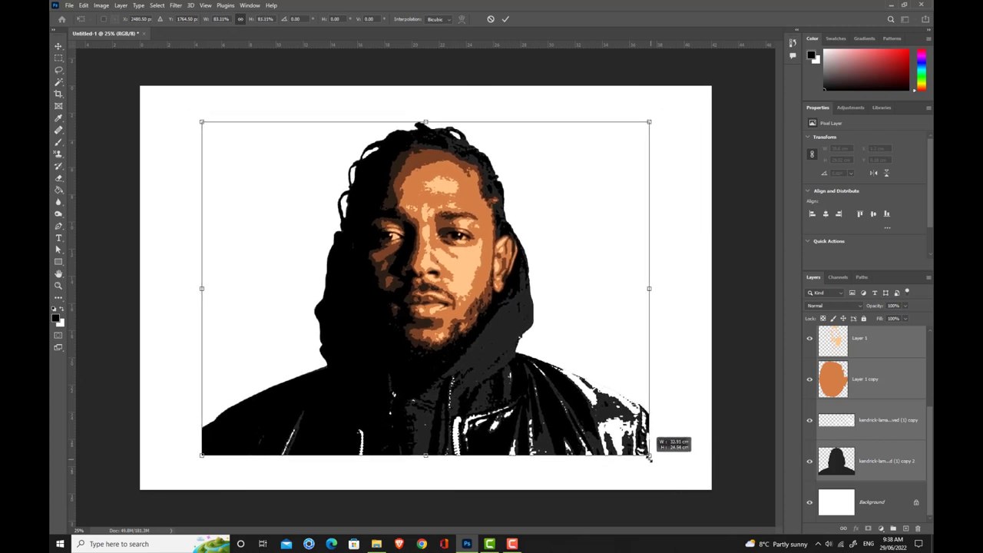
{"action": "left_click_drag", "start_coordinate": [649, 457], "coordinate": [662, 466]}
{"action": "left_click", "coordinate": [505, 18]}
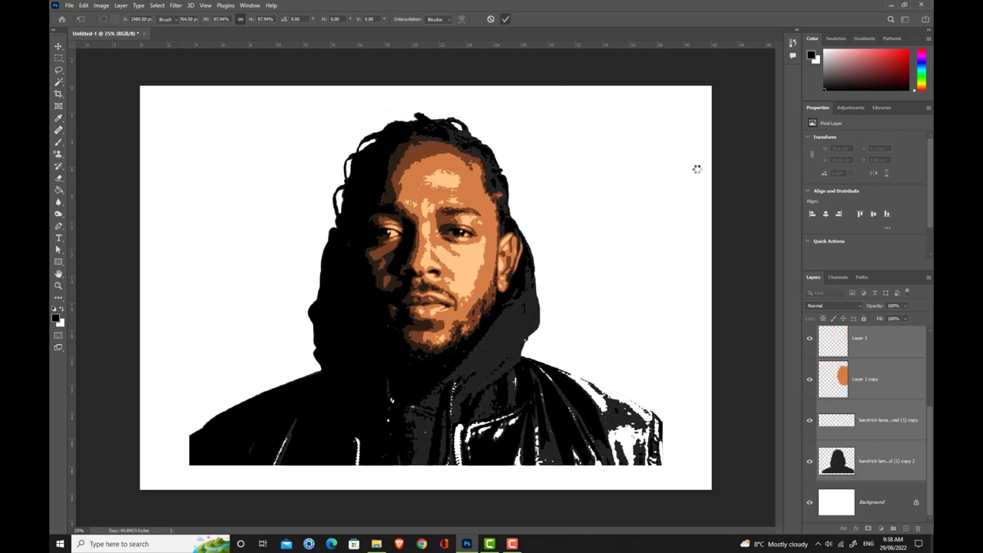
{"action": "key", "text": "e"}
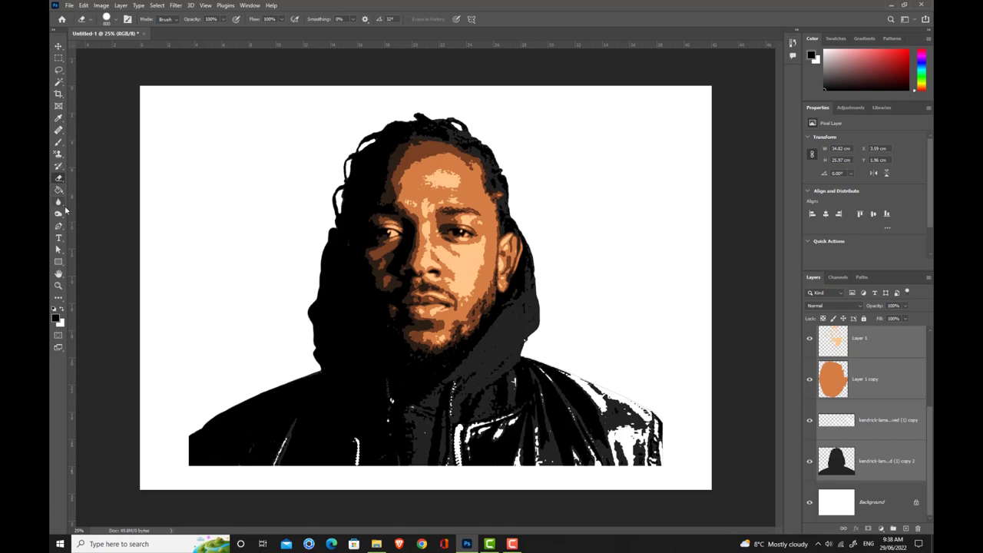
Step: Add a plus-sign text layer above the top portrait layer, replacing the Lorem ipsum placeholder
{"action": "scroll", "coordinate": [838, 377], "scroll_direction": "up", "scroll_amount": 3}
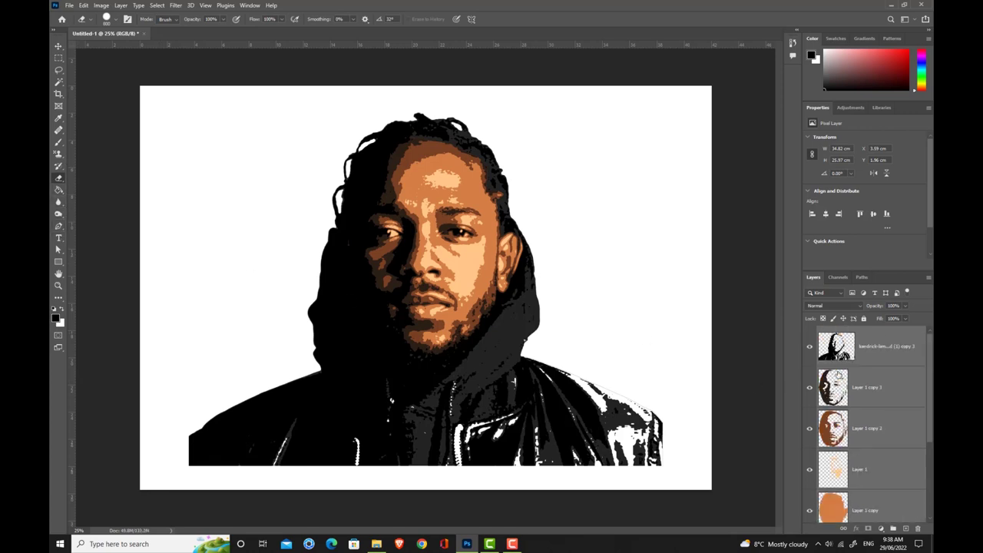
{"action": "left_click", "coordinate": [898, 339]}
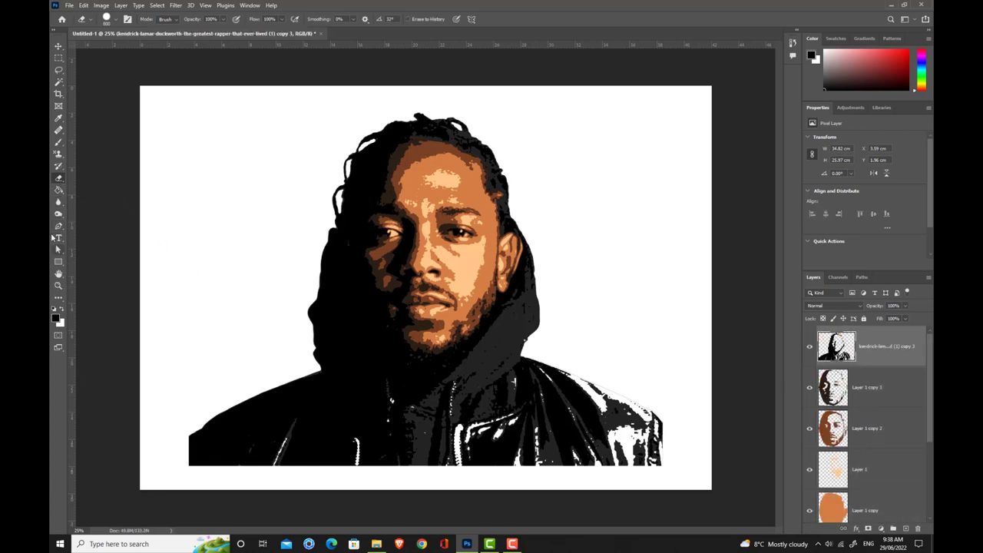
{"action": "key", "text": "t"}
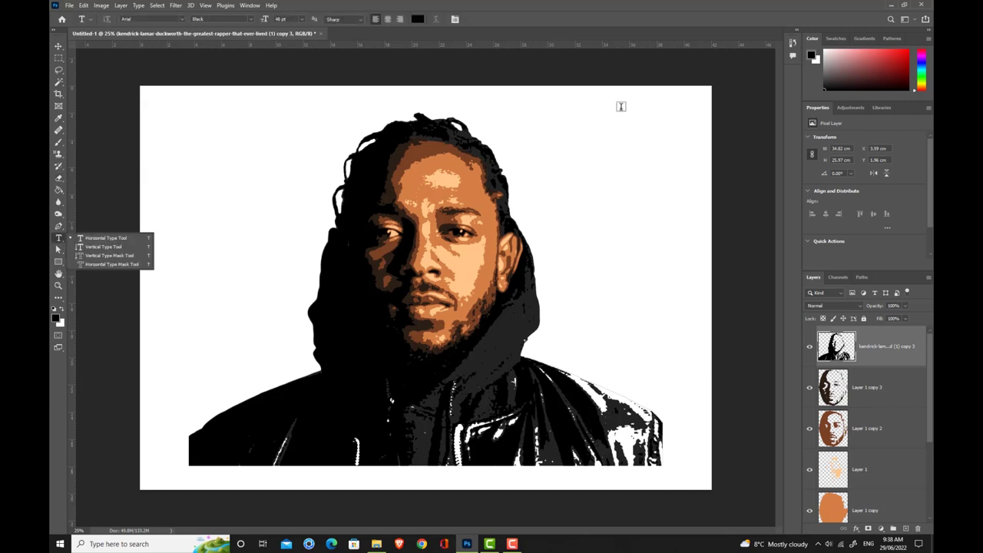
{"action": "left_click_drag", "start_coordinate": [599, 99], "coordinate": [691, 160]}
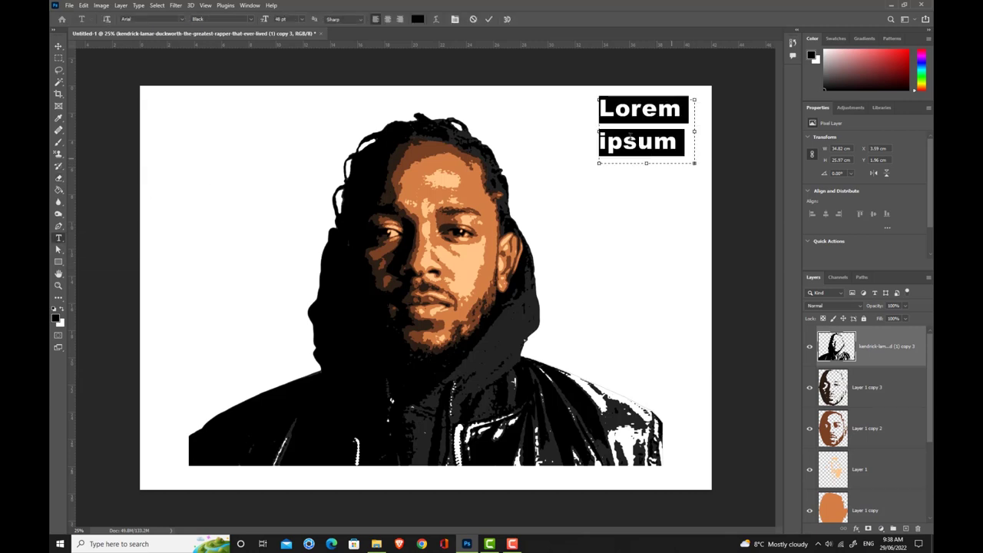
{"action": "key", "text": "BackSpace"}
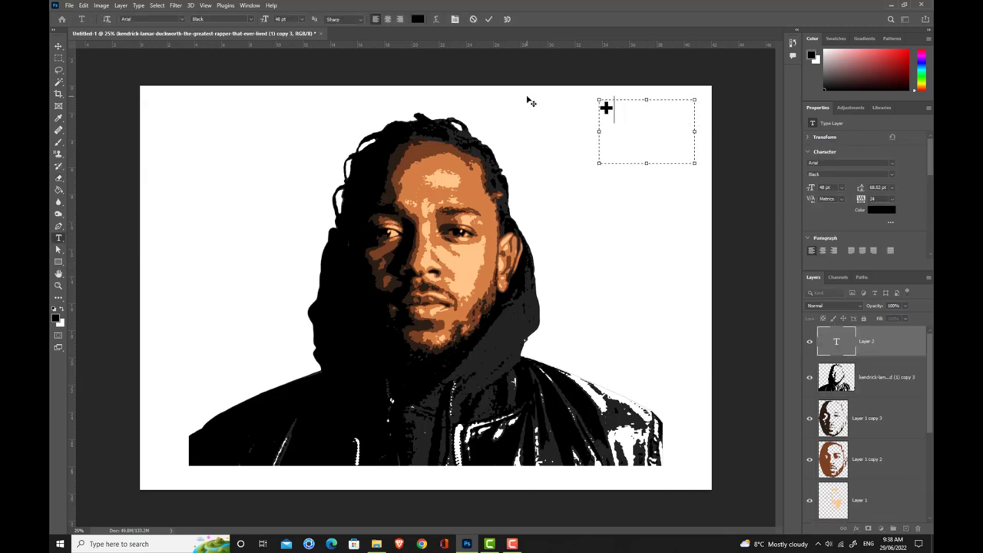
{"action": "left_click", "coordinate": [488, 19]}
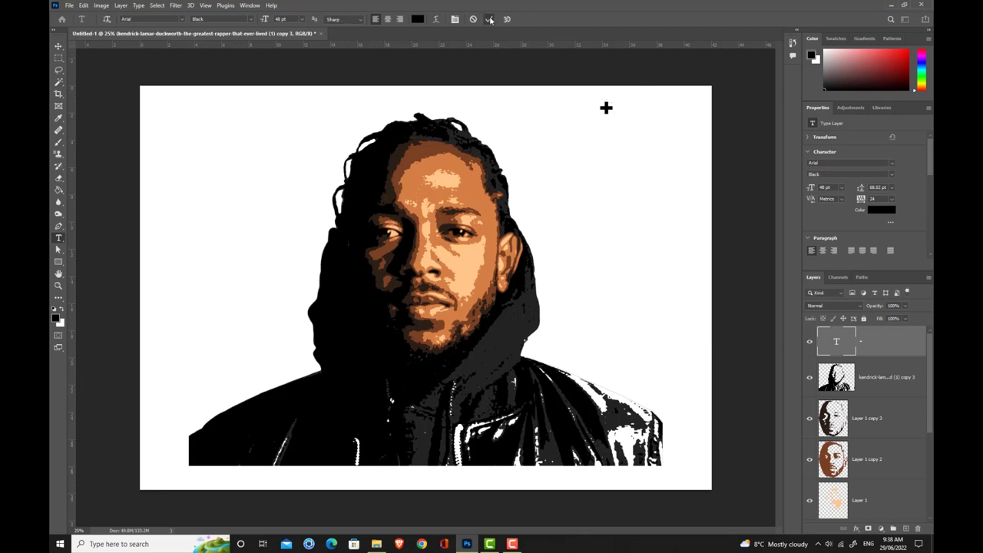
Step: Move the plus mark into the top-right corner of the canvas
{"action": "key", "text": "v"}
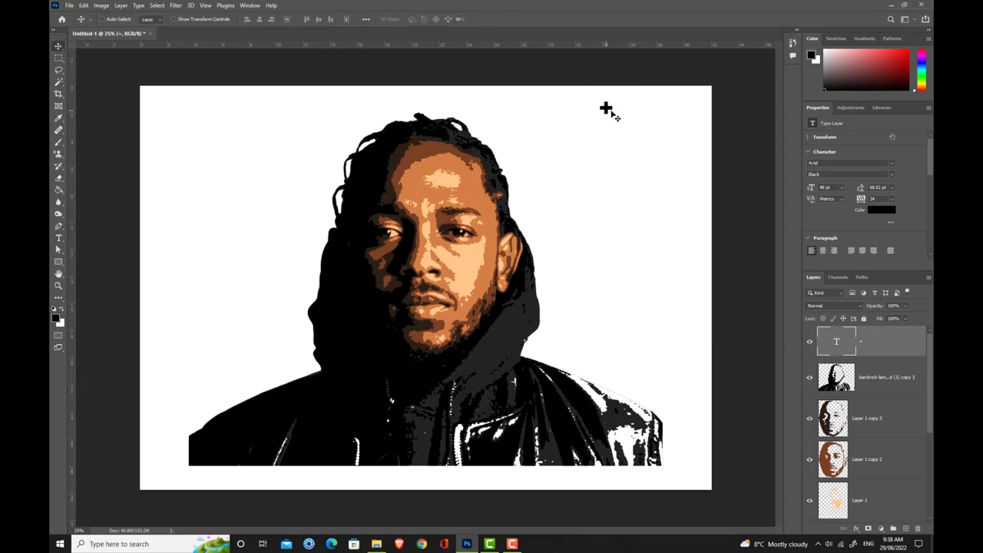
{"action": "left_click_drag", "start_coordinate": [607, 110], "coordinate": [670, 106]}
{"action": "left_click_drag", "start_coordinate": [669, 105], "coordinate": [673, 103]}
Step: Duplicate the plus layer and move the copy to the lower-left corner
{"action": "right_click", "coordinate": [883, 346]}
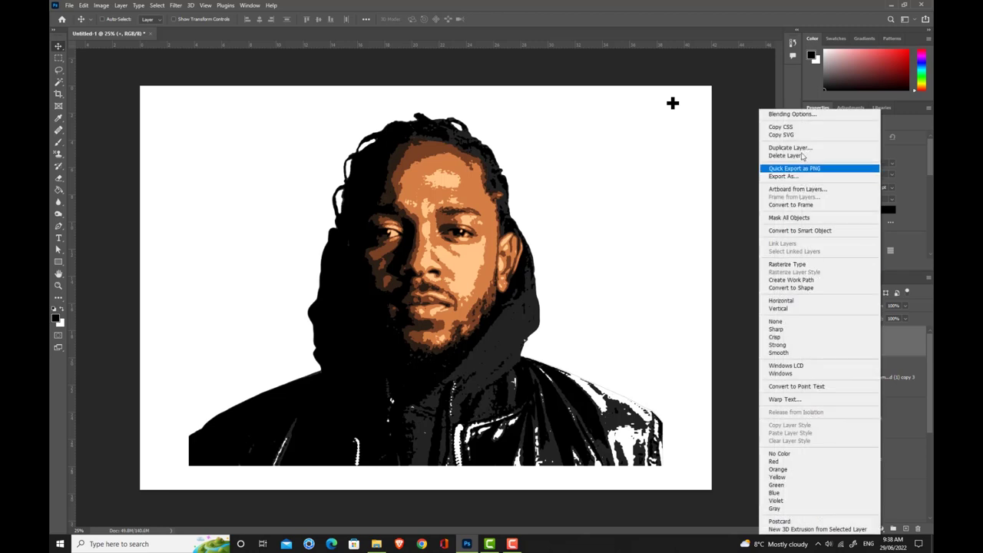
{"action": "left_click", "coordinate": [791, 147]}
{"action": "left_click", "coordinate": [572, 166]}
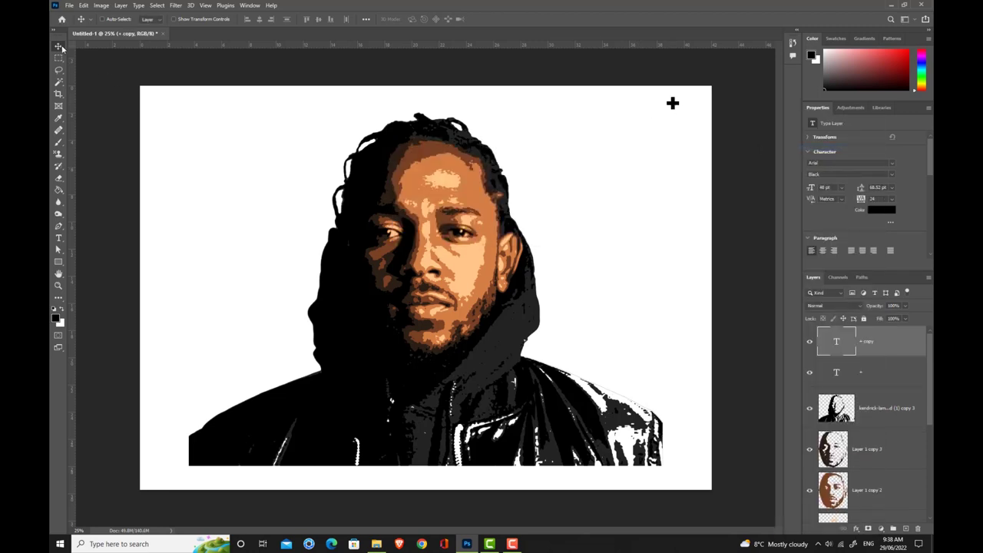
{"action": "left_click_drag", "start_coordinate": [672, 105], "coordinate": [162, 475]}
Step: Rasterize both plus layers and merge them into one crosses layer
{"action": "right_click", "coordinate": [887, 340]}
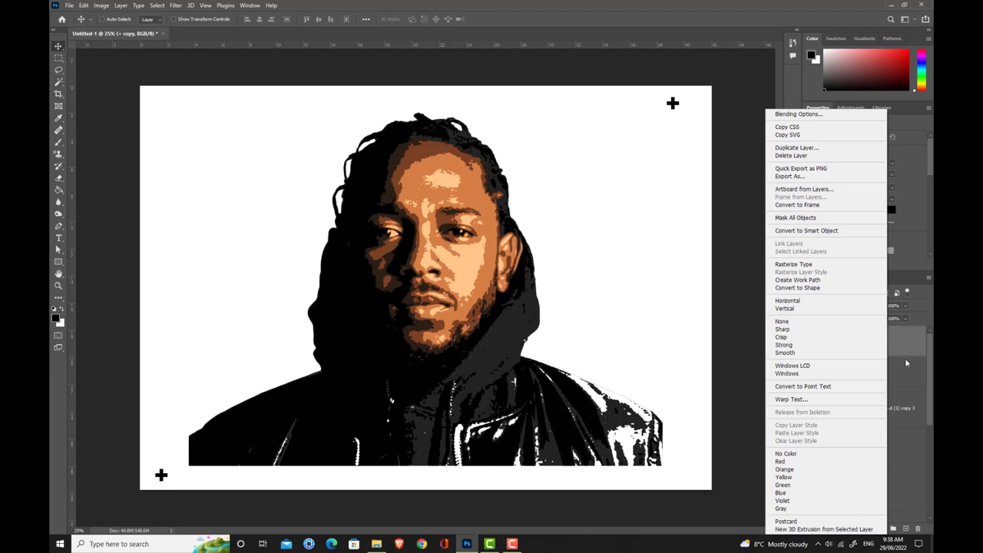
{"action": "left_click", "coordinate": [905, 362]}
{"action": "left_click", "coordinate": [902, 367], "text": "shift"}
{"action": "right_click", "coordinate": [902, 367]}
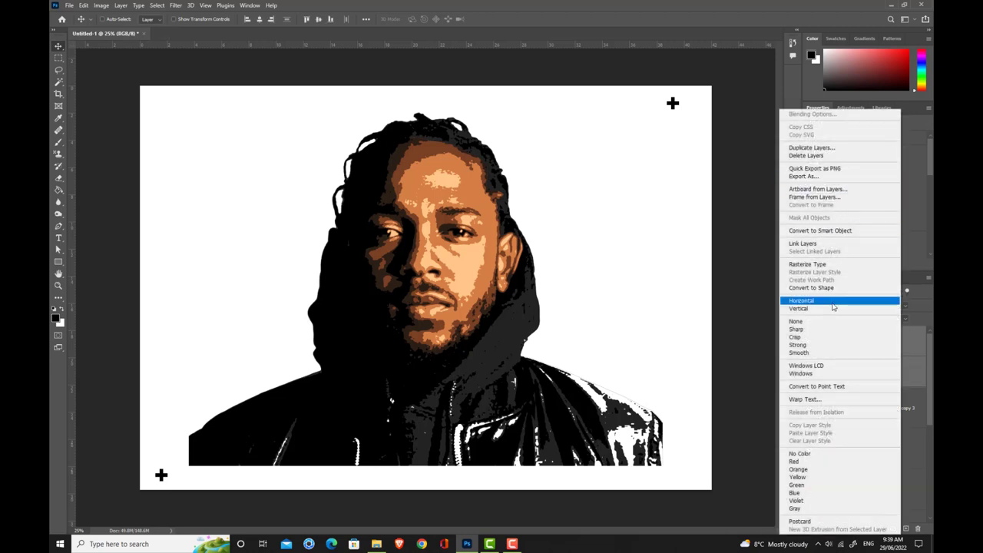
{"action": "left_click", "coordinate": [851, 267]}
{"action": "right_click", "coordinate": [887, 347]}
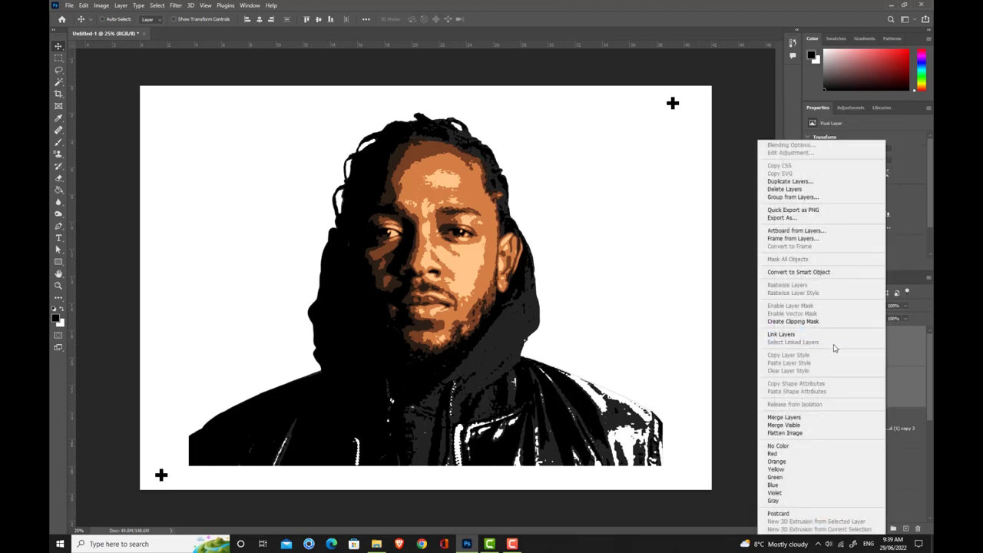
{"action": "left_click", "coordinate": [834, 418]}
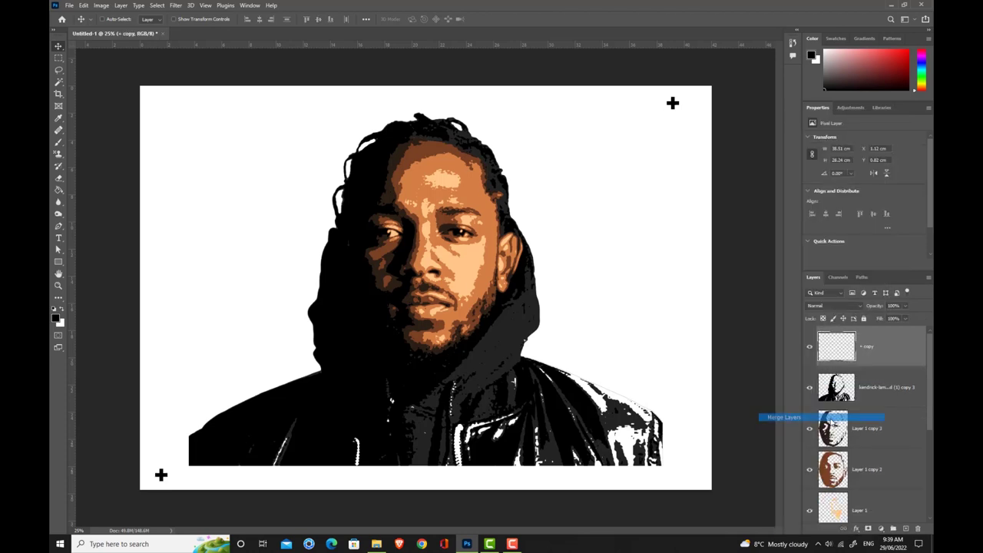
Step: Keep a '+ copy 2' duplicate, merge '+ copy' into the top black portrait layer, then hide it
{"action": "right_click", "coordinate": [896, 351]}
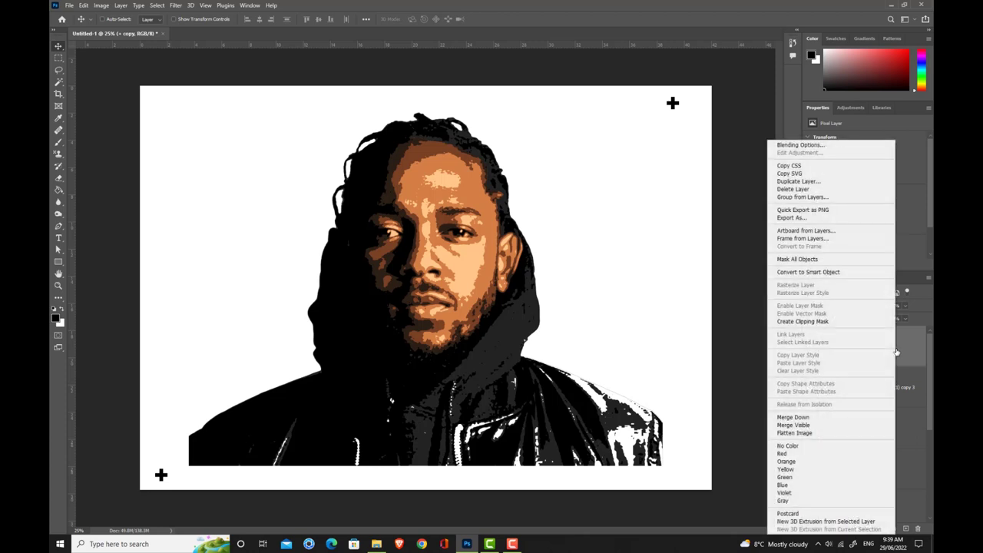
{"action": "left_click", "coordinate": [798, 181]}
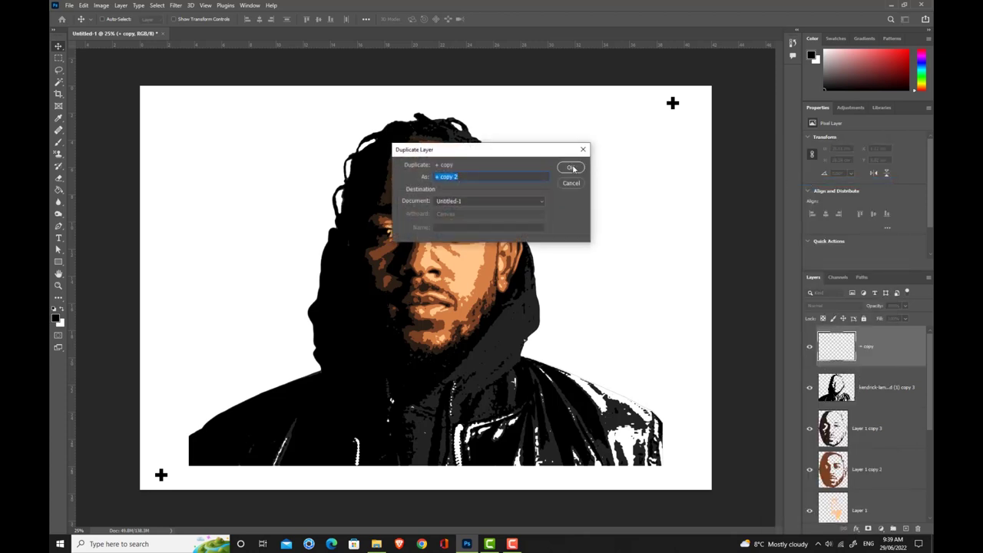
{"action": "left_click", "coordinate": [571, 168]}
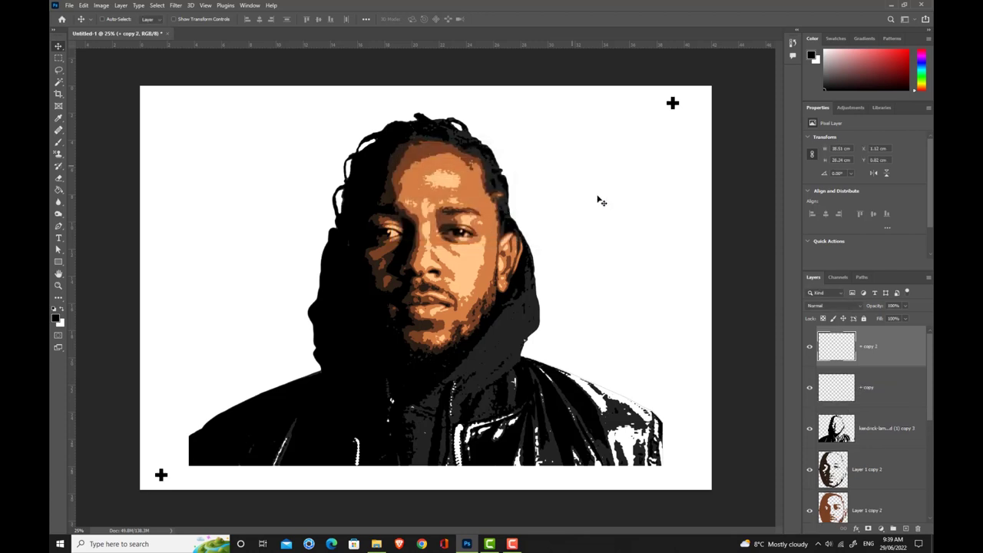
{"action": "left_click", "coordinate": [896, 390]}
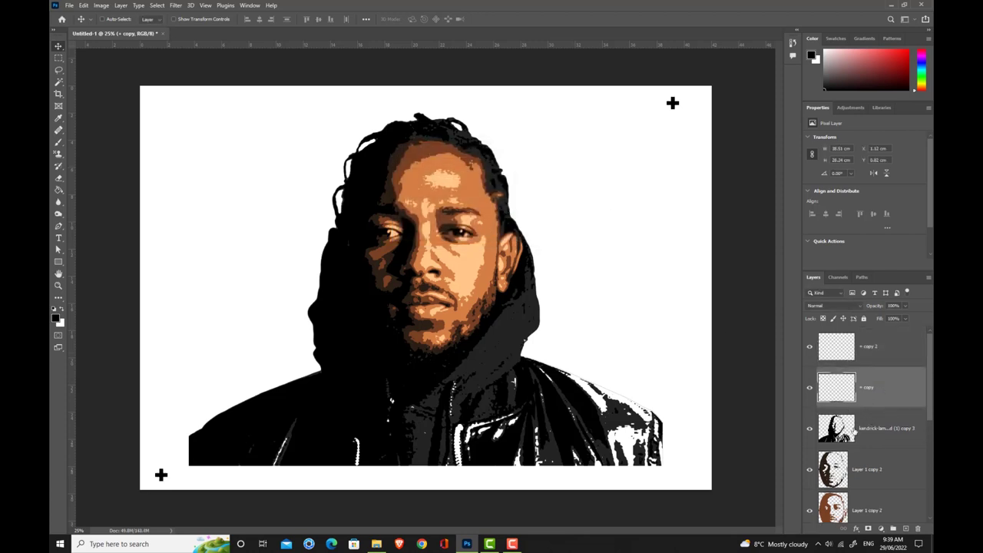
{"action": "right_click", "coordinate": [887, 389]}
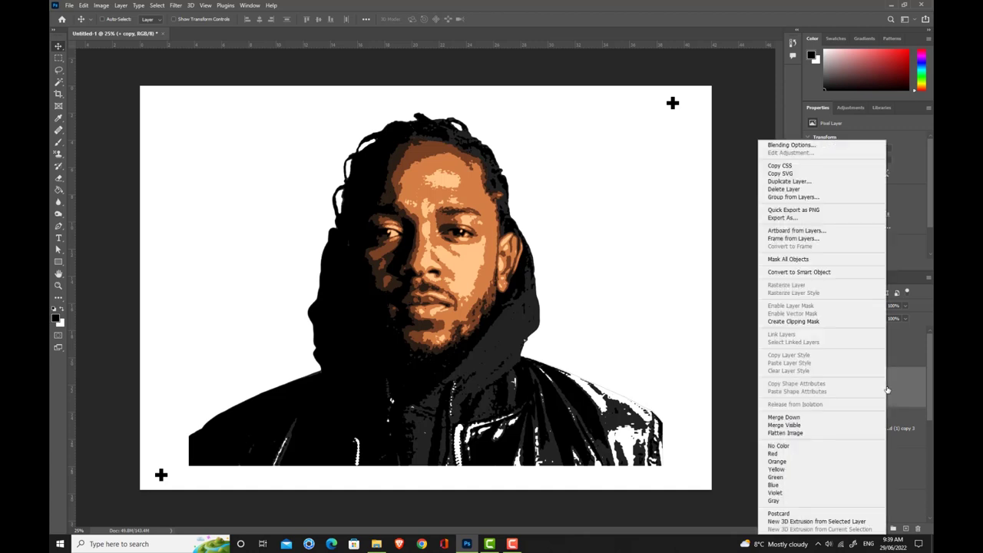
{"action": "left_click", "coordinate": [818, 418]}
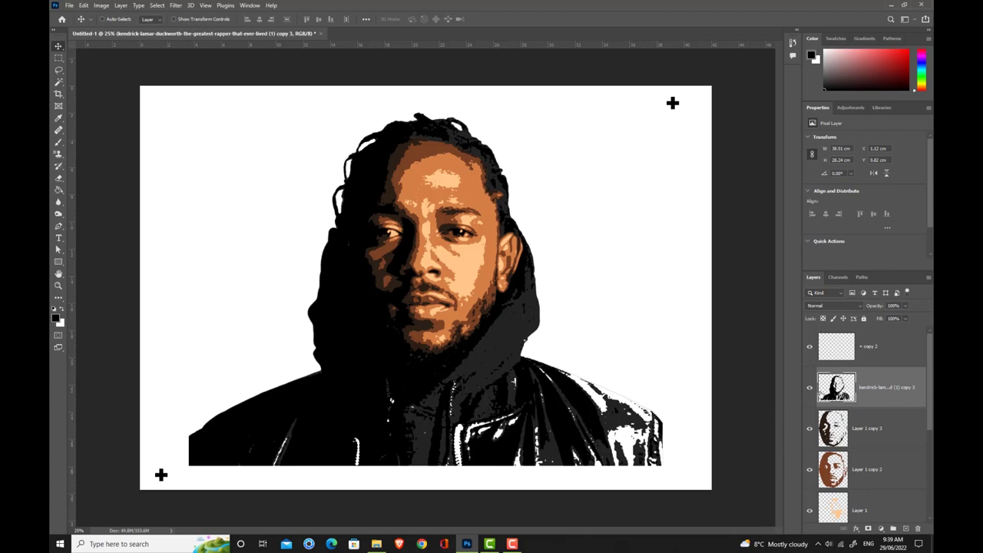
{"action": "left_click", "coordinate": [809, 389]}
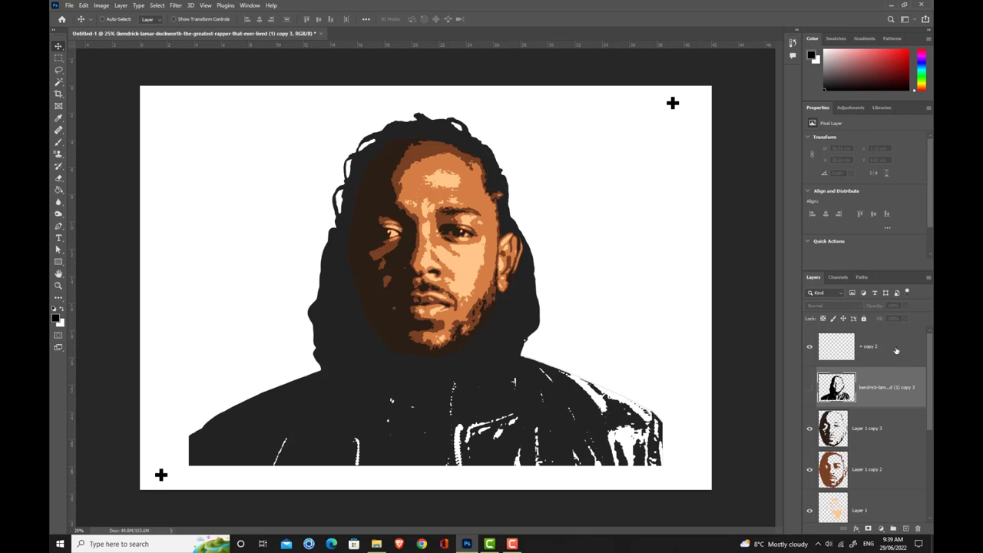
Step: Move '+ copy 2' under the top portrait layer, duplicate it, merge into Layer 1 copy 3, then hide that layer
{"action": "left_click_drag", "start_coordinate": [896, 351], "coordinate": [893, 409]}
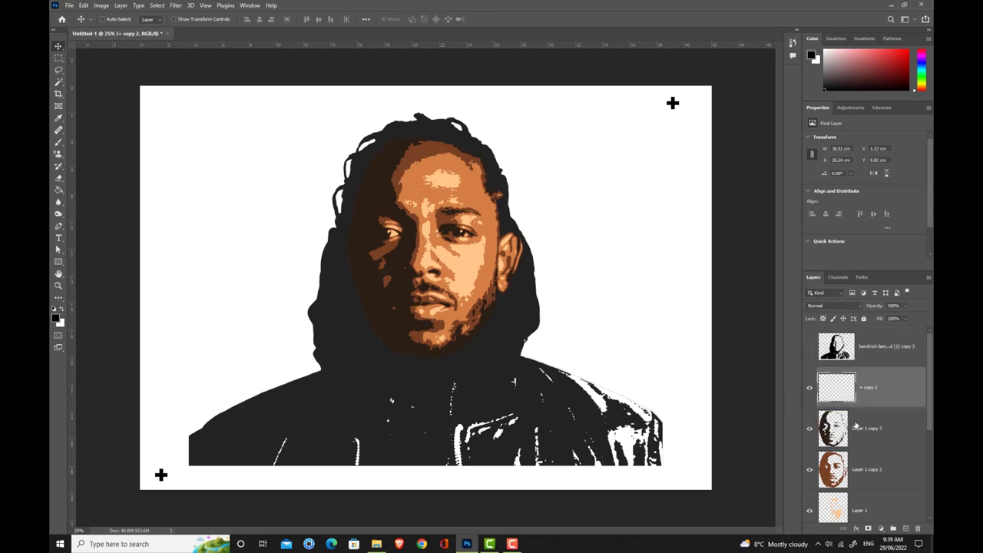
{"action": "right_click", "coordinate": [874, 396]}
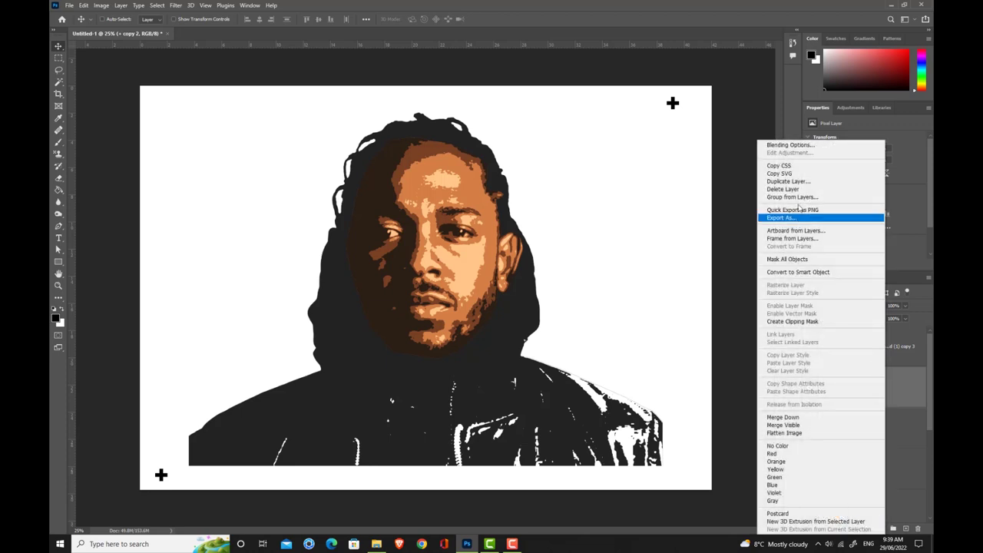
{"action": "left_click", "coordinate": [802, 183]}
{"action": "left_click", "coordinate": [570, 168]}
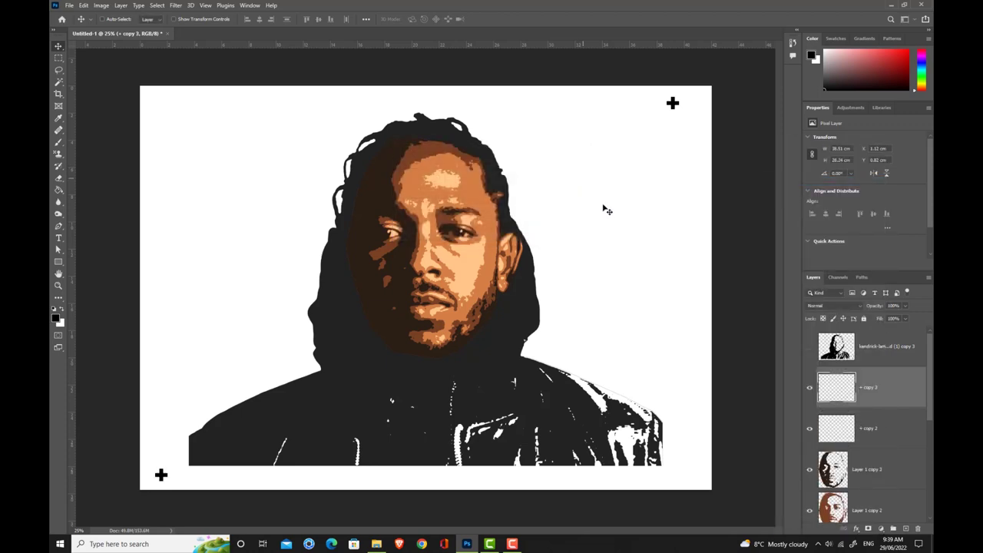
{"action": "left_click", "coordinate": [889, 423]}
{"action": "right_click", "coordinate": [855, 434]}
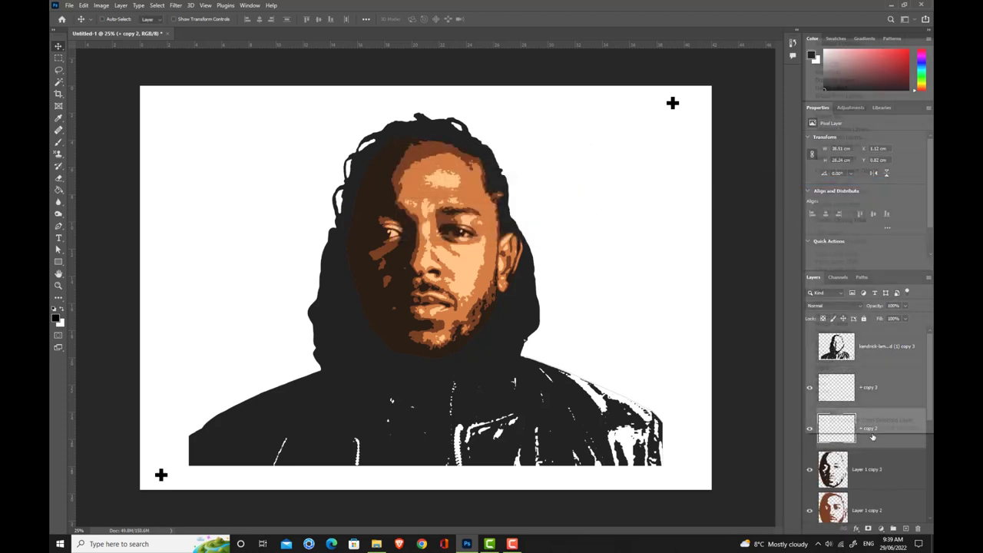
{"action": "left_click", "coordinate": [868, 315]}
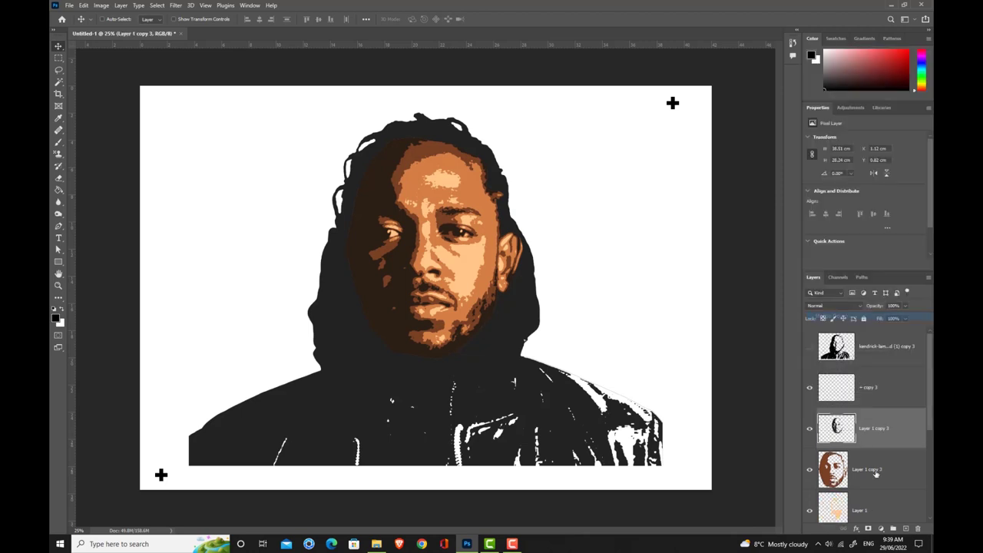
{"action": "left_click", "coordinate": [808, 430]}
Step: Move '+ copy 3' below Layer 1 copy 3, duplicate it, and merge it into Layer 1 copy 2
{"action": "left_click_drag", "start_coordinate": [882, 391], "coordinate": [872, 430]}
{"action": "right_click", "coordinate": [871, 430]}
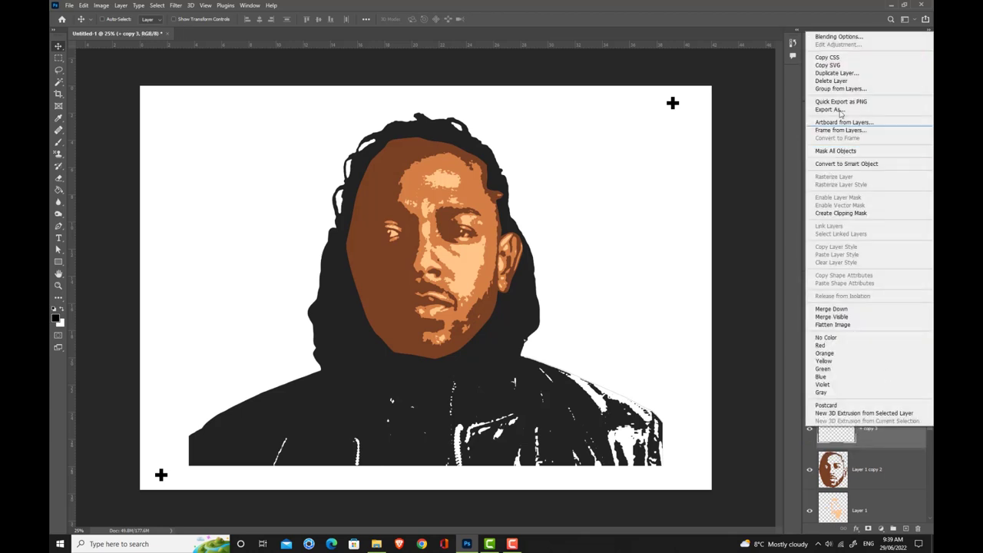
{"action": "left_click", "coordinate": [836, 73]}
{"action": "left_click", "coordinate": [568, 168]}
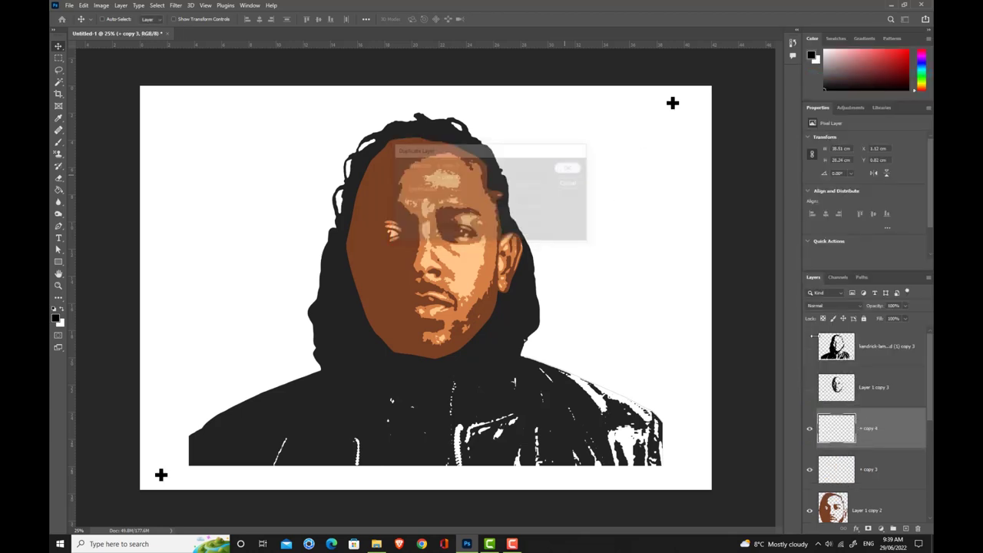
{"action": "left_click", "coordinate": [896, 467]}
{"action": "right_click", "coordinate": [896, 467]}
{"action": "left_click", "coordinate": [867, 351]}
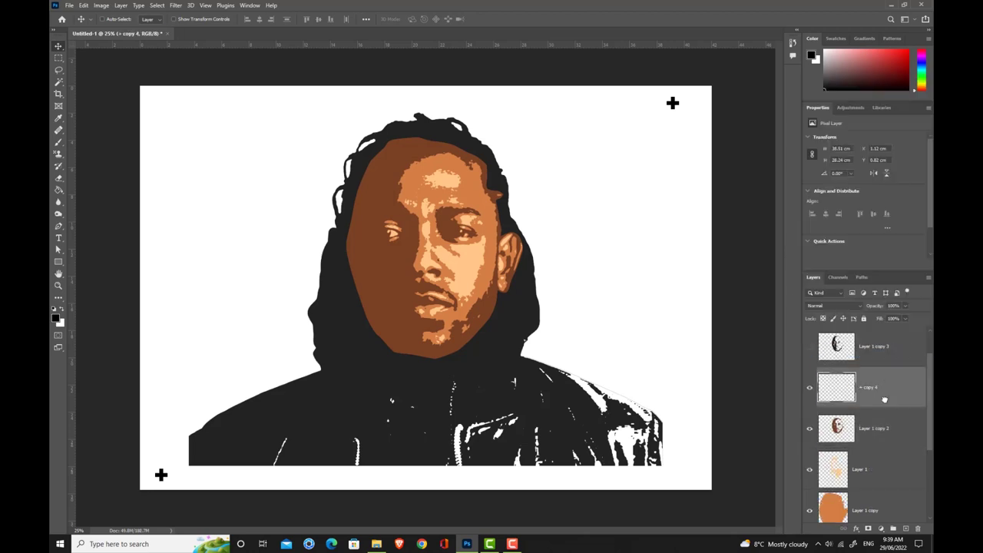
Step: Duplicate '+ copy 4' as '+ copy 5' and merge the crosses into the colour layer below
{"action": "right_click", "coordinate": [874, 388]}
{"action": "left_click", "coordinate": [837, 73]}
{"action": "left_click", "coordinate": [568, 167]}
{"action": "right_click", "coordinate": [875, 470]}
{"action": "left_click", "coordinate": [831, 347]}
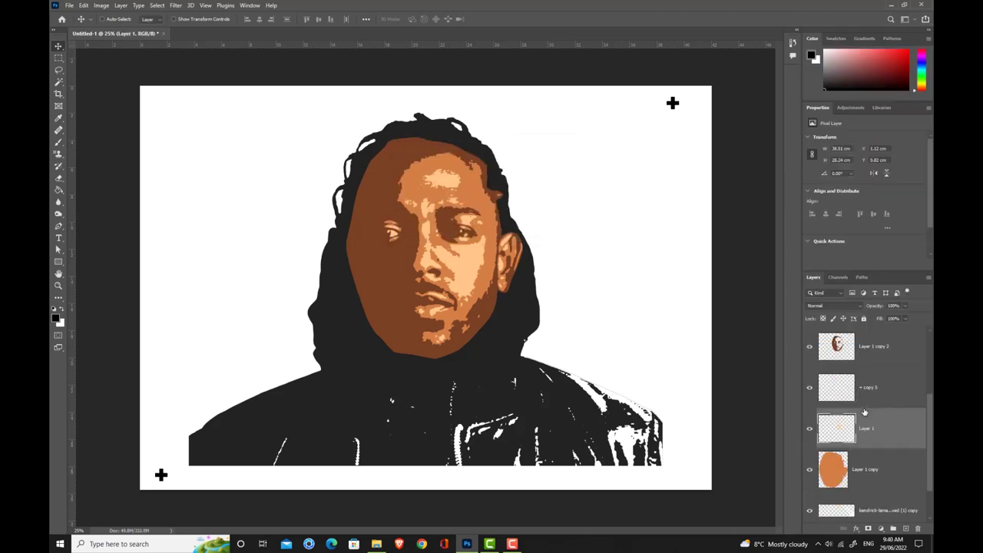
Step: Duplicate '+ copy 5' and merge the crosses into Layer 1
{"action": "left_click", "coordinate": [875, 428]}
{"action": "right_click", "coordinate": [875, 428]}
{"action": "left_click", "coordinate": [837, 74]}
{"action": "left_click", "coordinate": [571, 167]}
{"action": "right_click", "coordinate": [875, 428]}
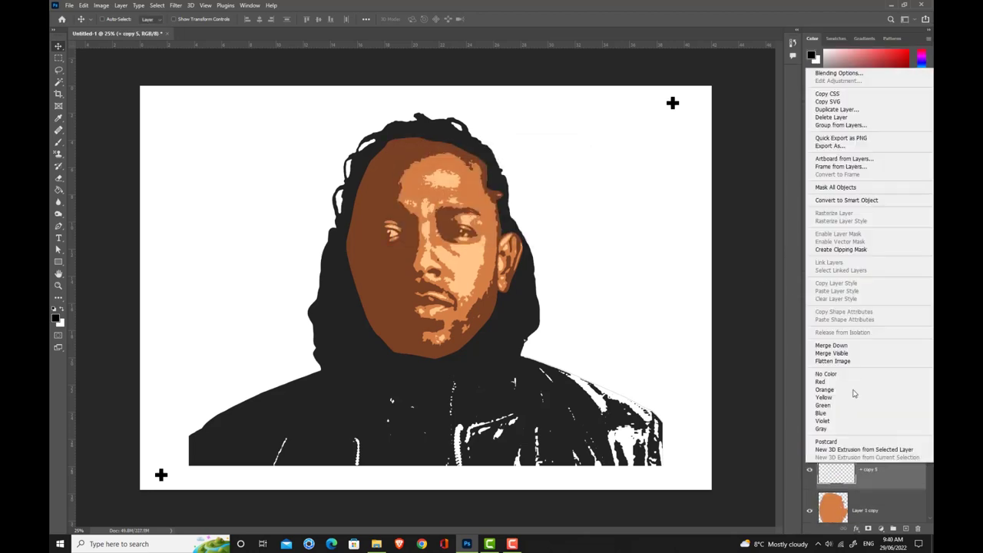
{"action": "left_click", "coordinate": [831, 347]}
Step: Duplicate the next crosses layer and merge the crosses into Layer 1 copy
{"action": "left_click", "coordinate": [887, 388]}
{"action": "right_click", "coordinate": [887, 387]}
{"action": "left_click", "coordinate": [816, 181]}
{"action": "left_click", "coordinate": [570, 168]}
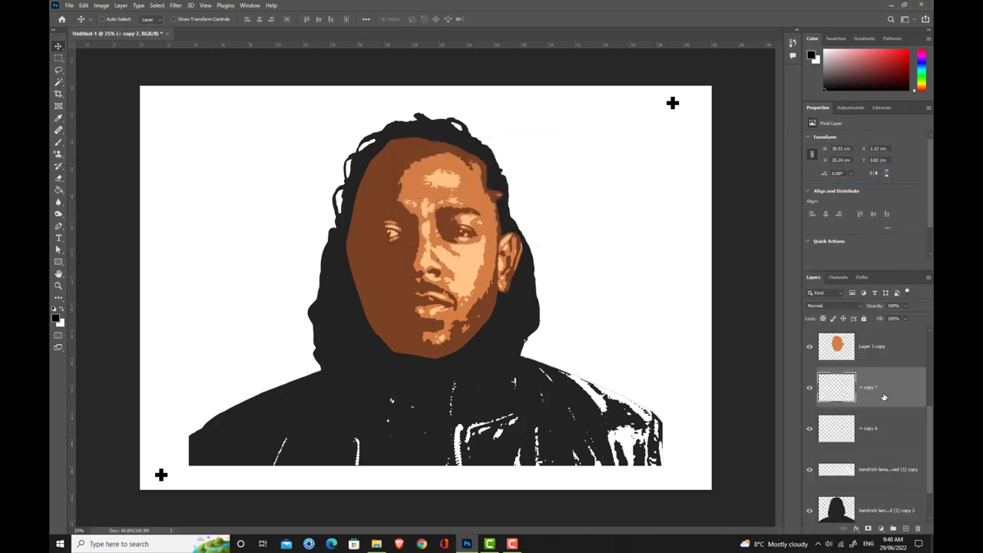
{"action": "right_click", "coordinate": [876, 428]}
{"action": "left_click", "coordinate": [831, 319]}
Step: Duplicate '+ copy 7' as '+ copy 8' and merge the crosses into the black silhouette layer
{"action": "left_click", "coordinate": [875, 388]}
{"action": "right_click", "coordinate": [875, 387]}
{"action": "left_click", "coordinate": [836, 82]}
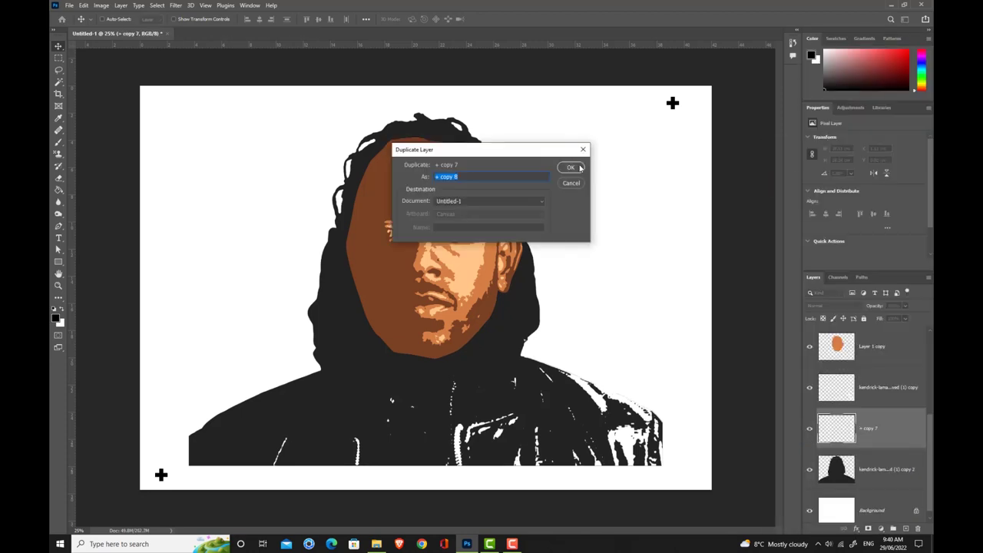
{"action": "left_click", "coordinate": [571, 167]}
{"action": "right_click", "coordinate": [876, 388]}
{"action": "left_click", "coordinate": [831, 320]}
Step: View Layer 1 copy 3, Layer 1 copy 2, Layer 1 and Layer 1 copy individually
{"action": "left_click", "coordinate": [809, 428], "text": "alt"}
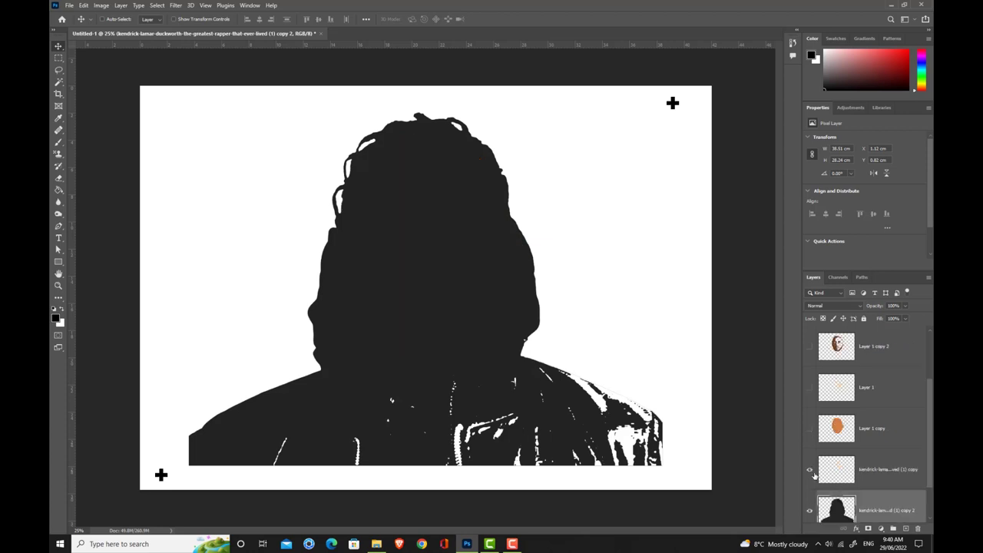
{"action": "left_click", "coordinate": [809, 387], "text": "alt"}
{"action": "left_click", "coordinate": [808, 424]}
{"action": "left_click", "coordinate": [809, 427]}
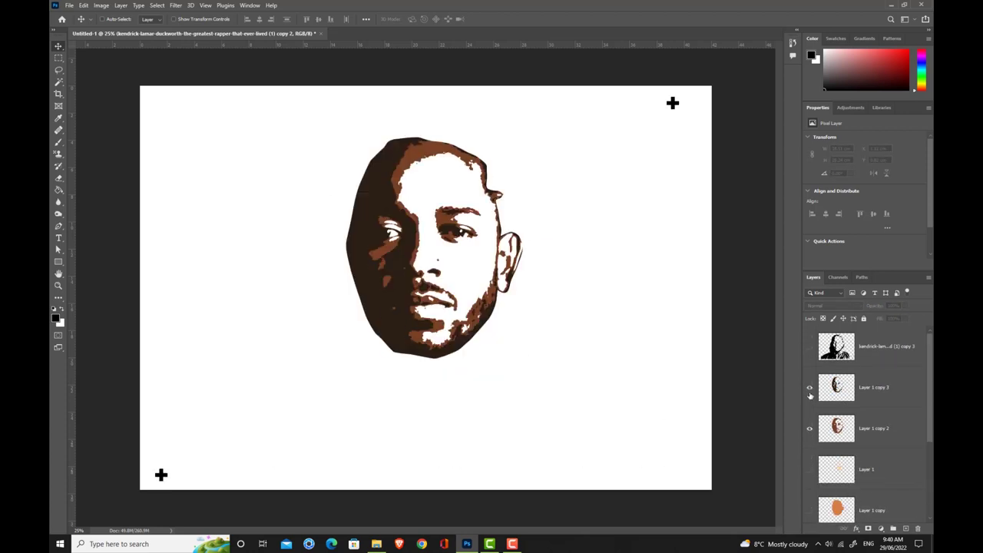
{"action": "left_click", "coordinate": [809, 429], "text": "alt"}
{"action": "left_click", "coordinate": [810, 461]}
{"action": "left_click", "coordinate": [809, 428]}
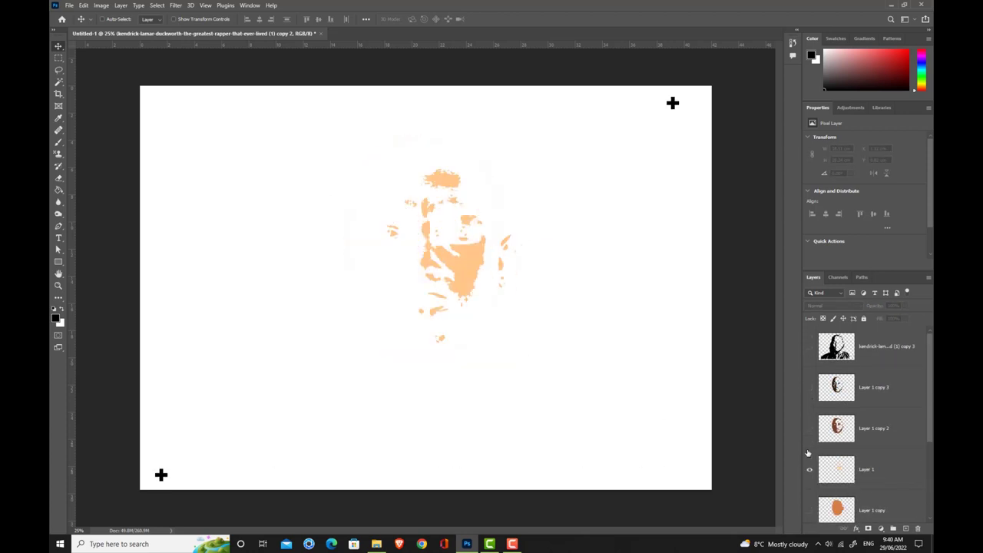
{"action": "left_click", "coordinate": [808, 473]}
{"action": "left_click", "coordinate": [809, 510]}
{"action": "scroll", "coordinate": [809, 489], "scroll_direction": "down", "scroll_amount": 2}
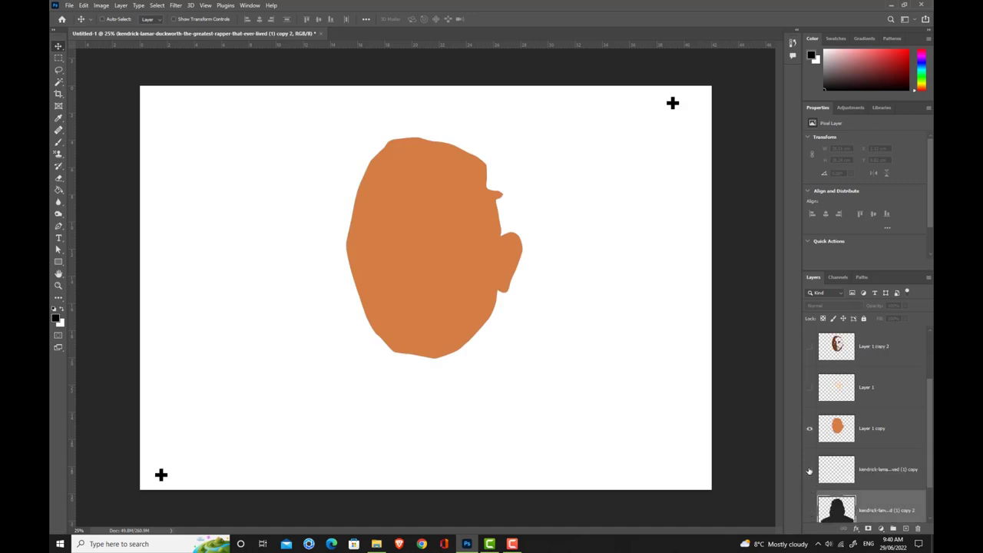
{"action": "left_click", "coordinate": [808, 430]}
Step: Toggle the corner crosses layer and the black silhouette layer on and off to check them
{"action": "left_click", "coordinate": [809, 467]}
{"action": "left_click", "coordinate": [809, 468]}
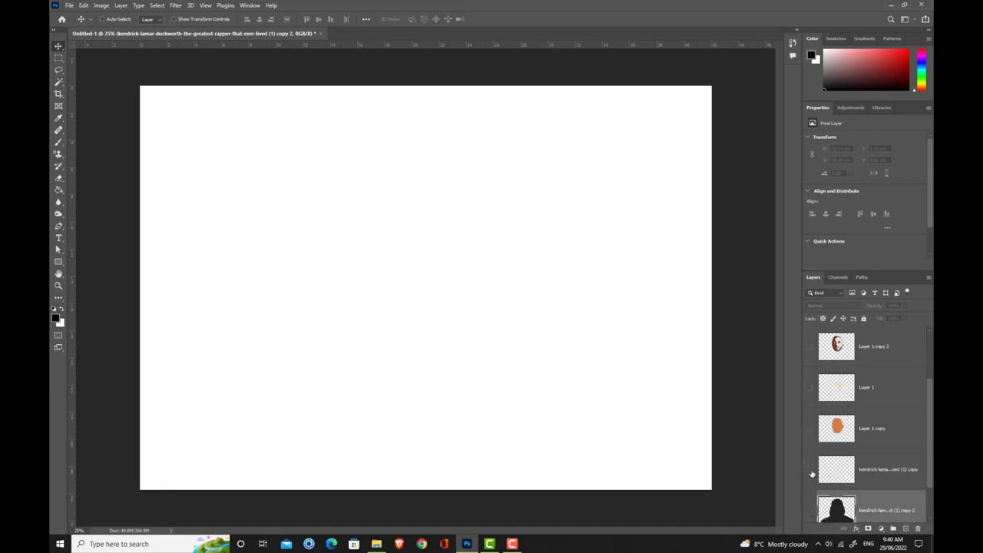
{"action": "left_click", "coordinate": [811, 473]}
{"action": "left_click", "coordinate": [812, 474]}
{"action": "scroll", "coordinate": [811, 474], "scroll_direction": "down", "scroll_amount": 1}
{"action": "left_click", "coordinate": [808, 472]}
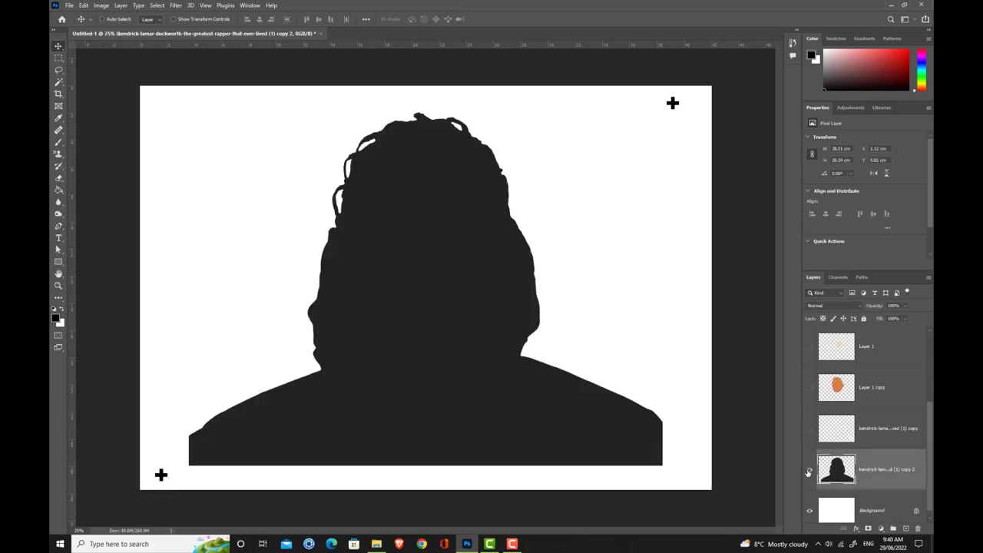
{"action": "left_click", "coordinate": [809, 473]}
{"action": "scroll", "coordinate": [807, 468], "scroll_direction": "up", "scroll_amount": 3}
{"action": "scroll", "coordinate": [807, 467], "scroll_direction": "down", "scroll_amount": 3}
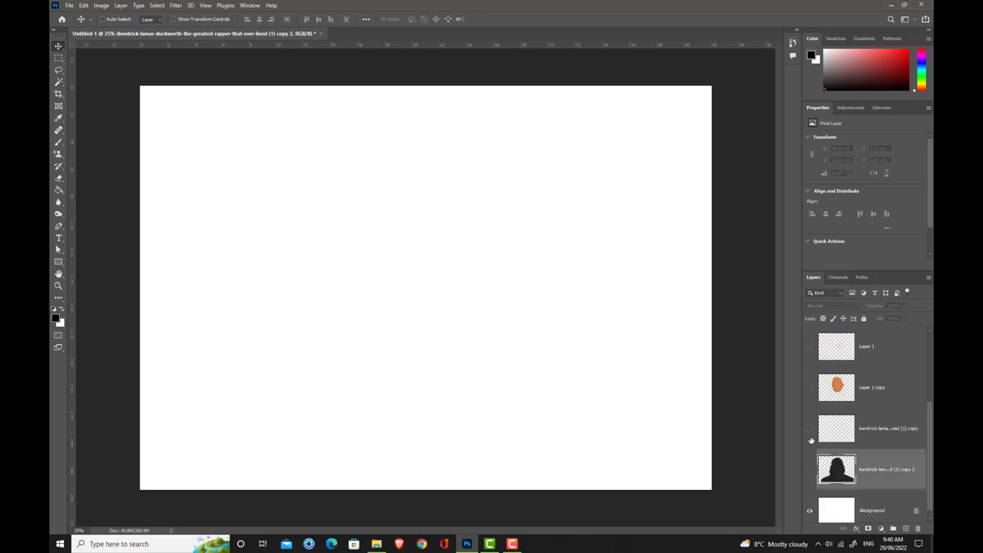
Step: Show all layers again: silhouette, white streaks, orange face, Layer 1 tones, brown shading, top black detail
{"action": "left_click", "coordinate": [808, 468]}
{"action": "left_click", "coordinate": [809, 428]}
{"action": "left_click", "coordinate": [809, 387]}
{"action": "scroll", "coordinate": [813, 392], "scroll_direction": "up", "scroll_amount": 2}
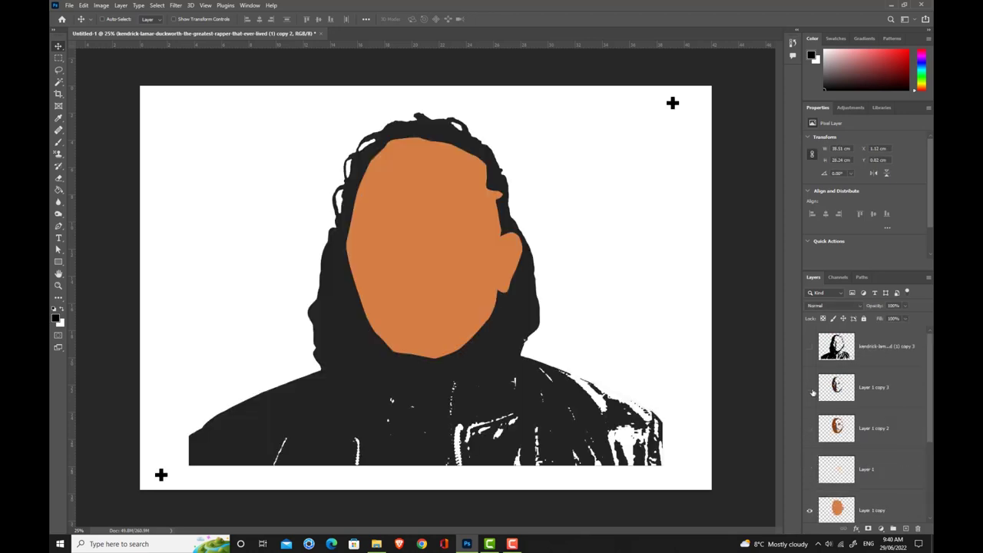
{"action": "left_click", "coordinate": [808, 469]}
{"action": "left_click", "coordinate": [808, 428]}
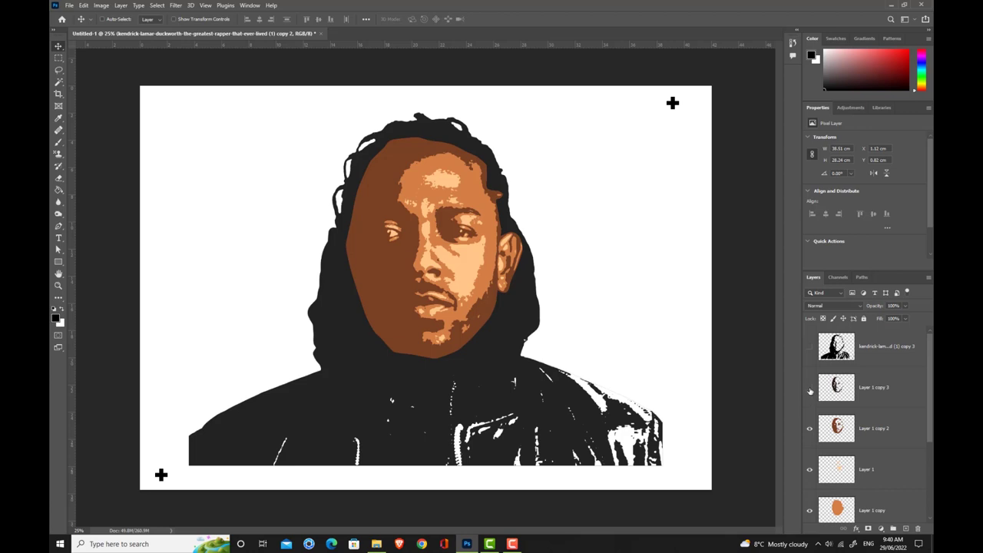
{"action": "left_click", "coordinate": [809, 388]}
{"action": "left_click", "coordinate": [809, 346]}
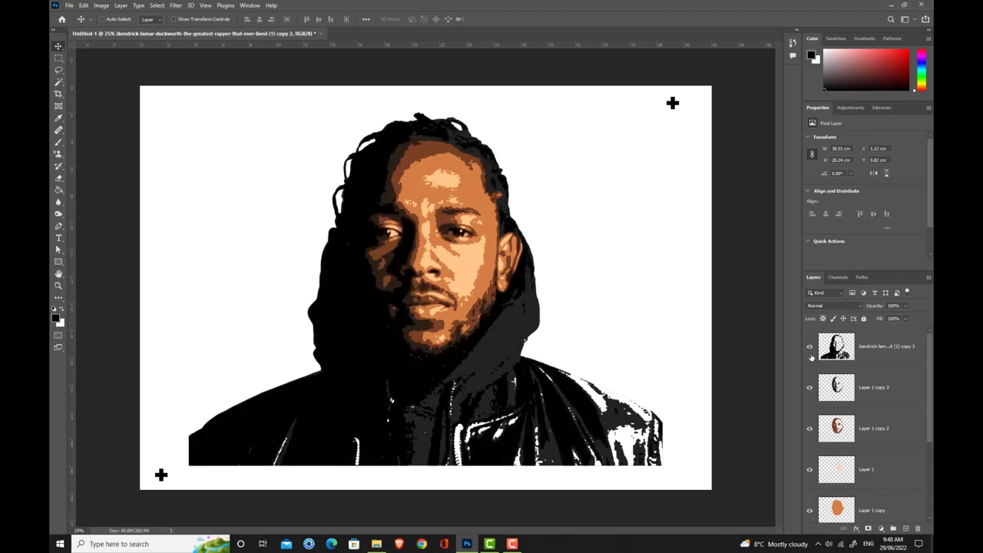
{"action": "scroll", "coordinate": [815, 445], "scroll_direction": "down", "scroll_amount": 3}
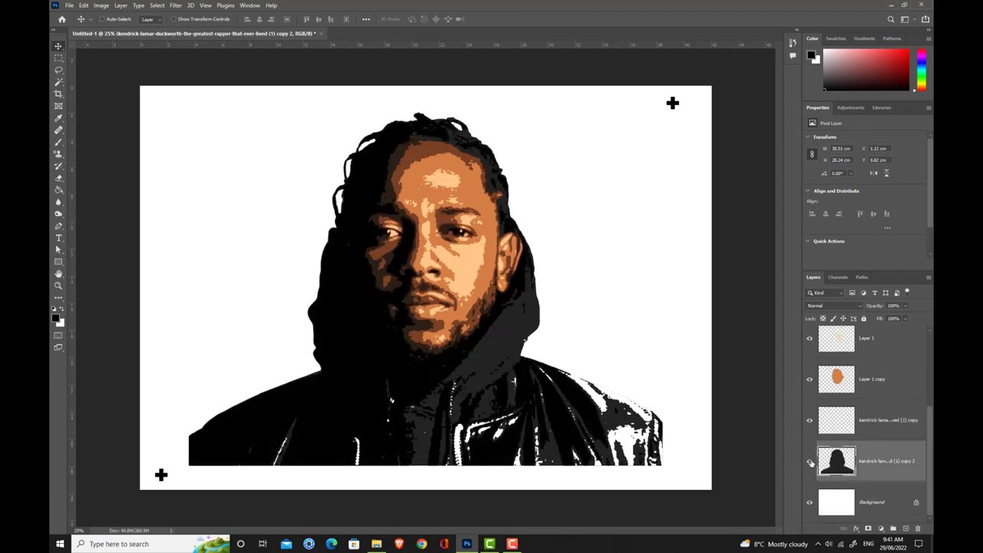
Step: Hide every colour and detail layer, leaving only the dark silhouette visible
{"action": "left_click", "coordinate": [809, 460]}
{"action": "left_click", "coordinate": [809, 379]}
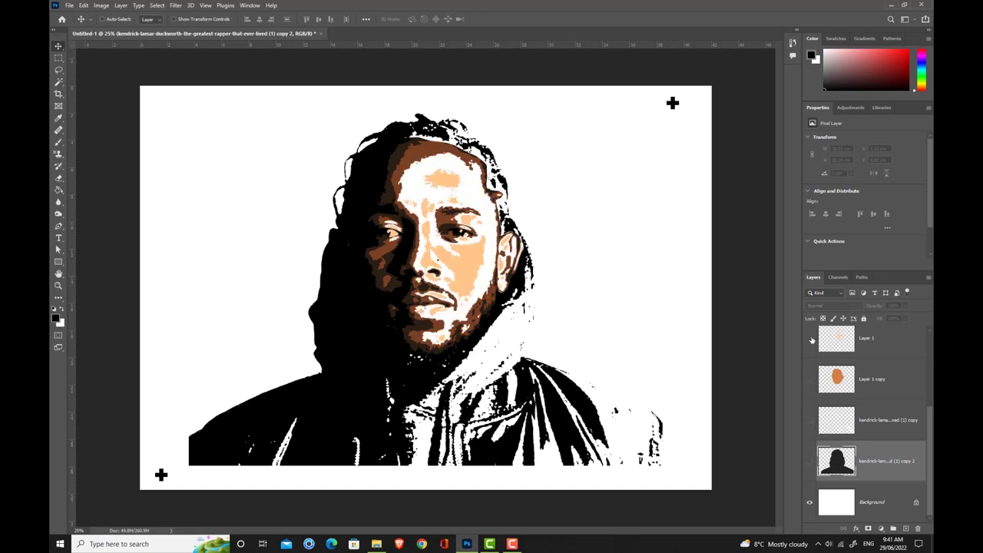
{"action": "left_click", "coordinate": [809, 338]}
{"action": "scroll", "coordinate": [811, 401], "scroll_direction": "up", "scroll_amount": 3}
{"action": "left_click", "coordinate": [807, 428]}
{"action": "left_click", "coordinate": [808, 387]}
{"action": "left_click", "coordinate": [809, 346]}
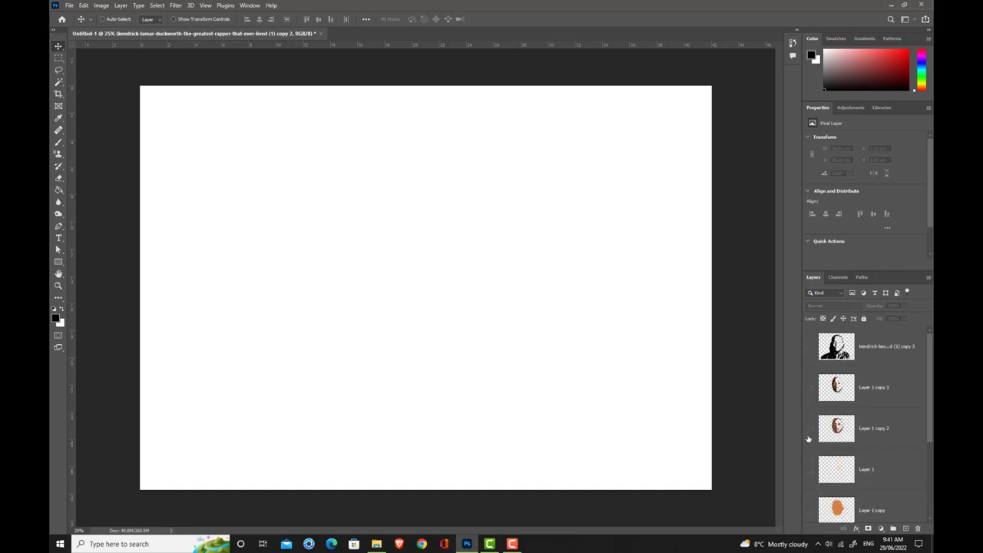
{"action": "scroll", "coordinate": [807, 453], "scroll_direction": "down", "scroll_amount": 3}
{"action": "left_click", "coordinate": [808, 461]}
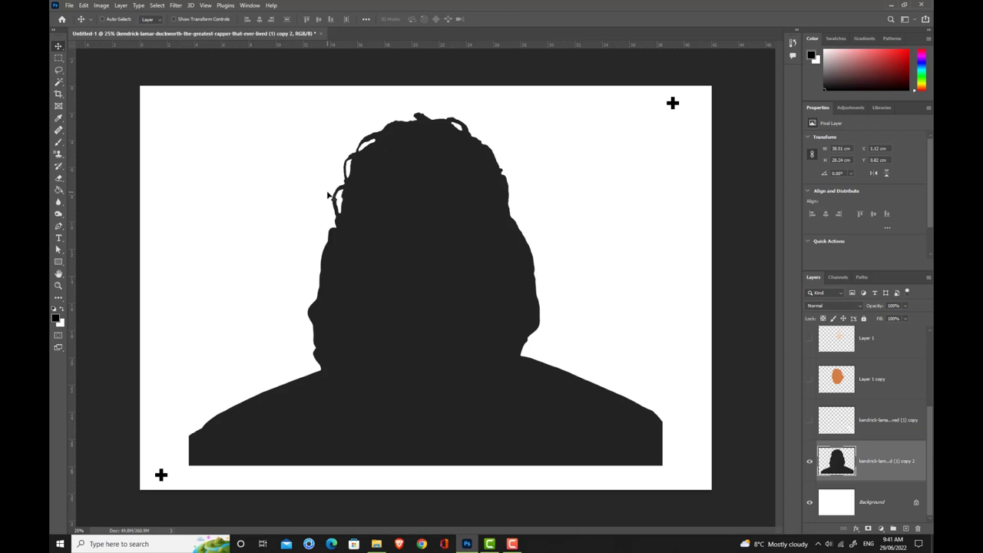
Step: Set the Eraser to 34 px, then show and select the white hoodie and jacket detail layer
{"action": "key", "text": "e"}
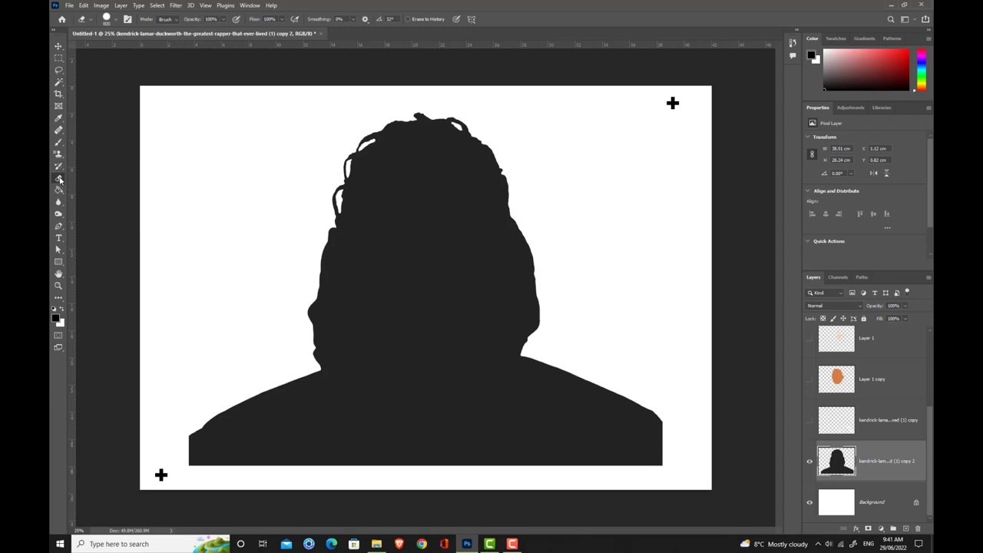
{"action": "key", "text": "bracketleft"}
{"action": "key", "text": "bracketleft"}
{"action": "key", "text": "bracketleft"}
{"action": "key", "text": "bracketleft"}
{"action": "key", "text": "bracketleft"}
{"action": "key", "text": "bracketleft"}
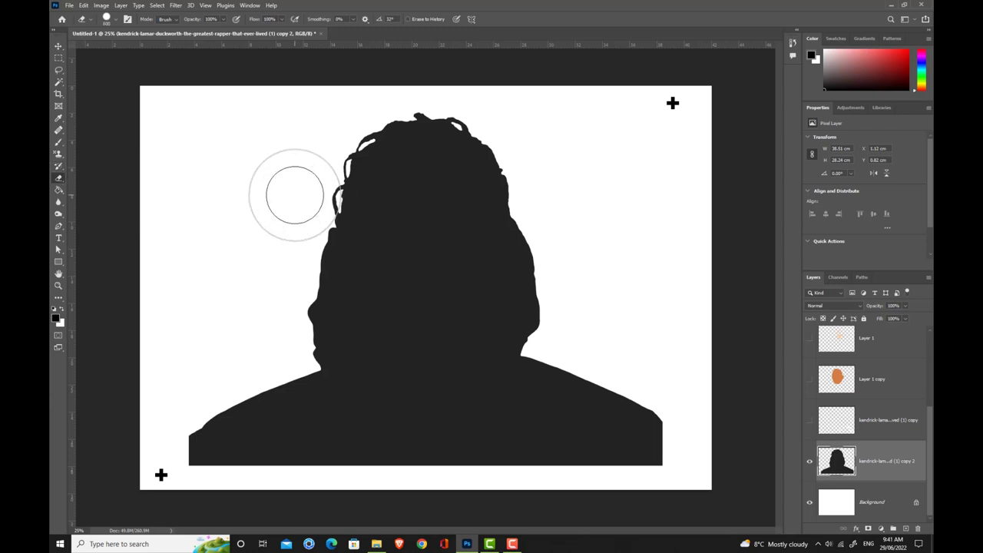
{"action": "left_click", "coordinate": [114, 20]}
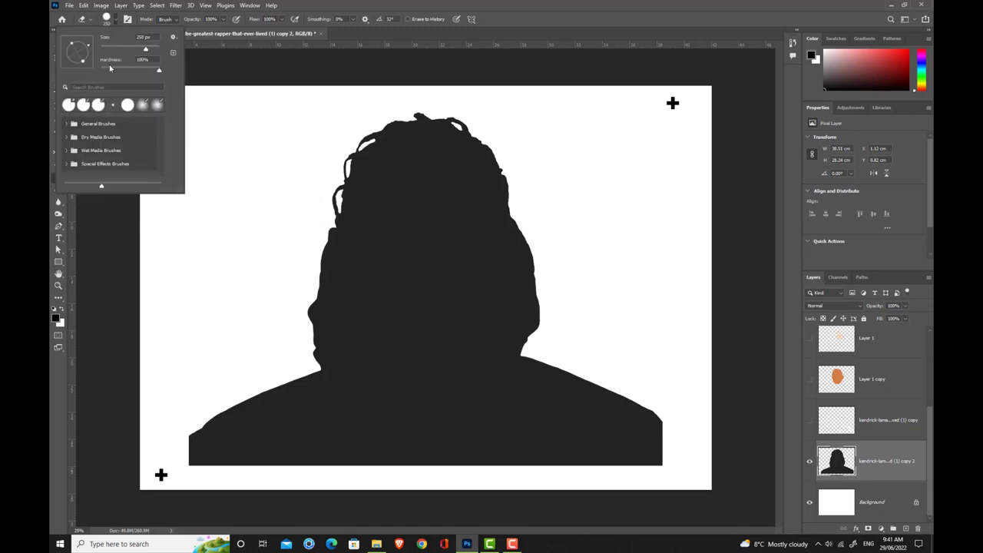
{"action": "left_click_drag", "start_coordinate": [146, 49], "coordinate": [107, 50]}
{"action": "left_click", "coordinate": [324, 194]}
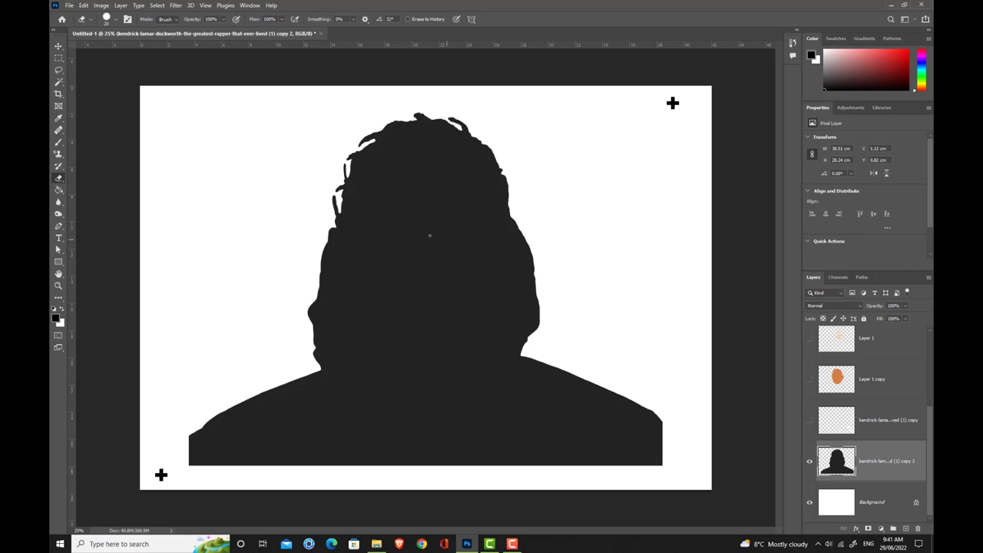
{"action": "left_click", "coordinate": [809, 422]}
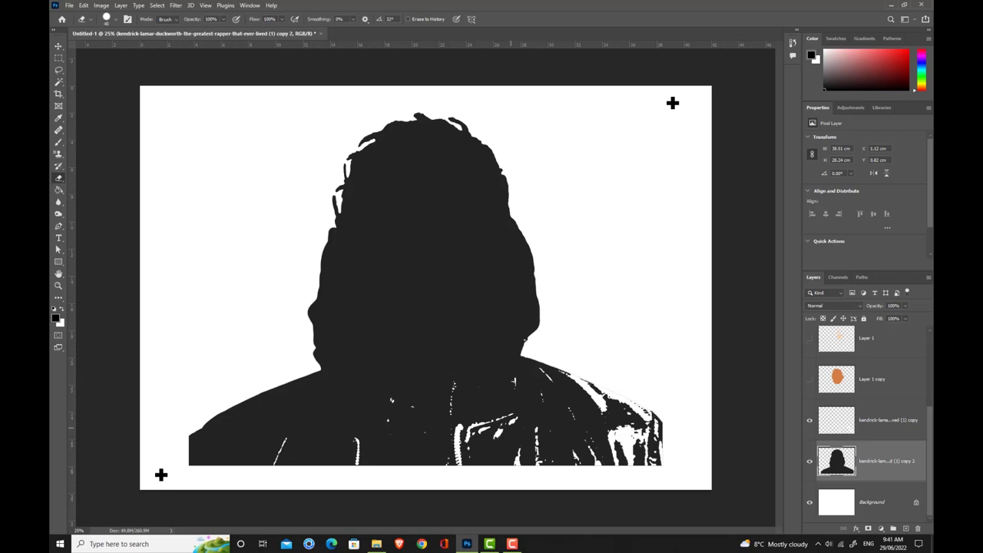
{"action": "key", "text": "alt+bracketright"}
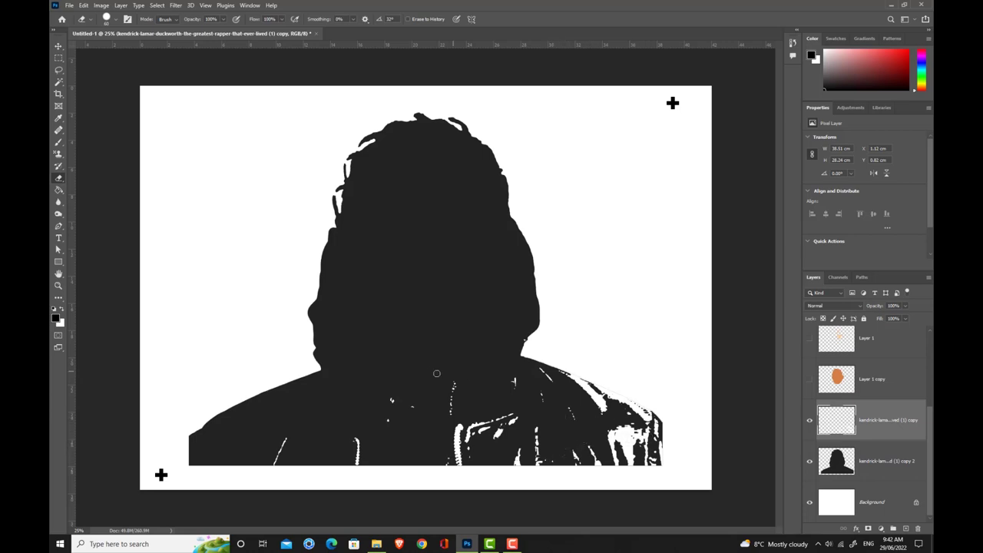
Step: With Brush set to white, show the orange Layer 1 copy and peach Layer 1, then select Eraser on Layer 1
{"action": "left_click", "coordinate": [58, 142]}
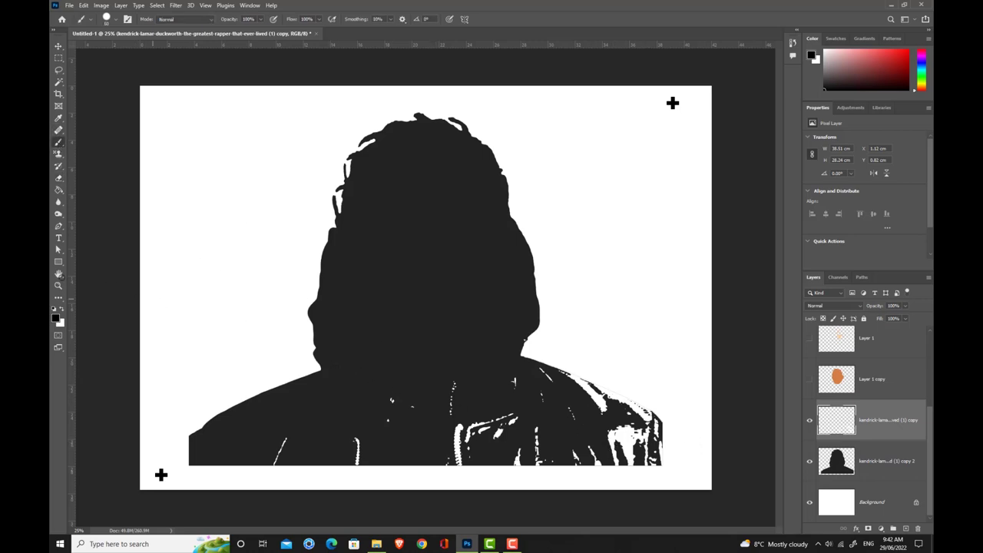
{"action": "left_click", "coordinate": [63, 310]}
{"action": "left_click", "coordinate": [809, 379]}
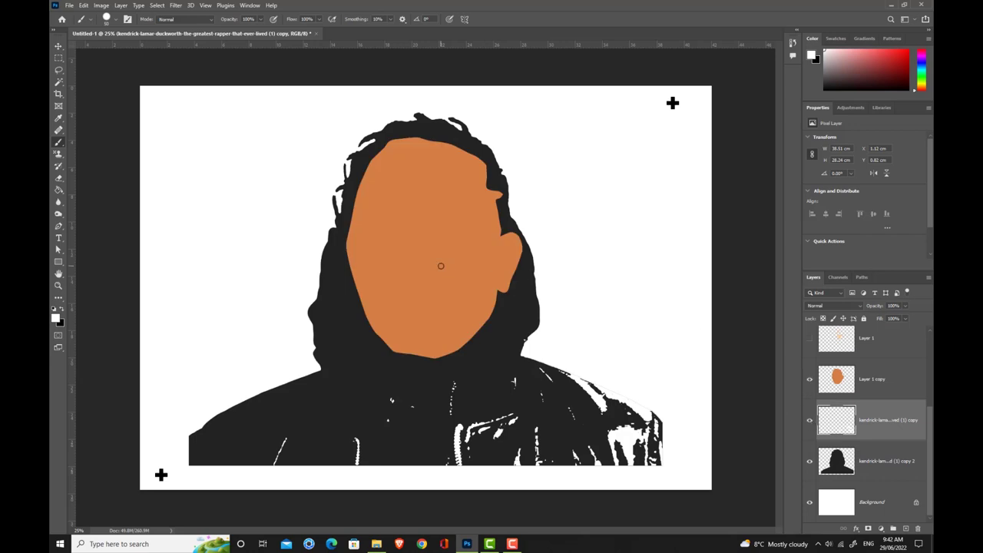
{"action": "scroll", "coordinate": [818, 391], "scroll_direction": "up", "scroll_amount": 2}
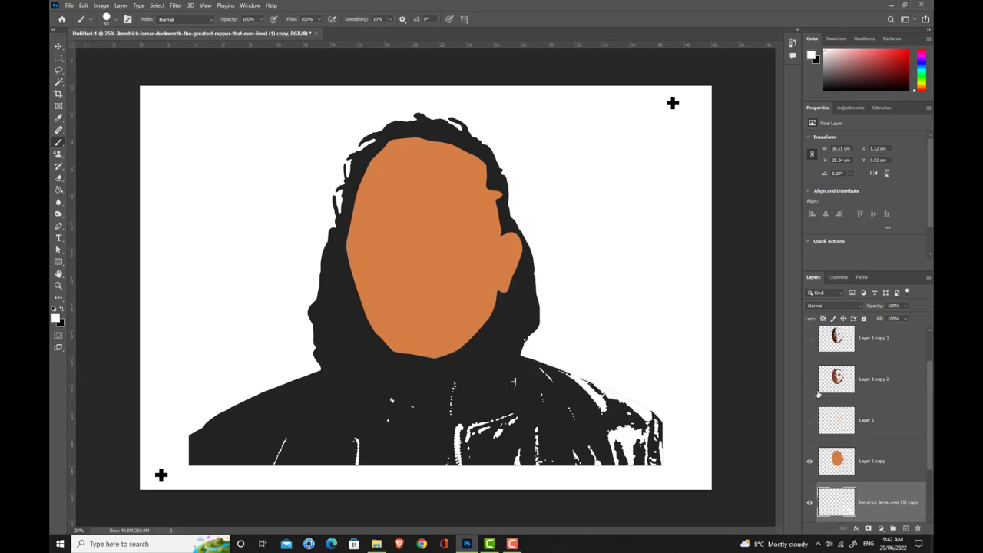
{"action": "left_click", "coordinate": [809, 420]}
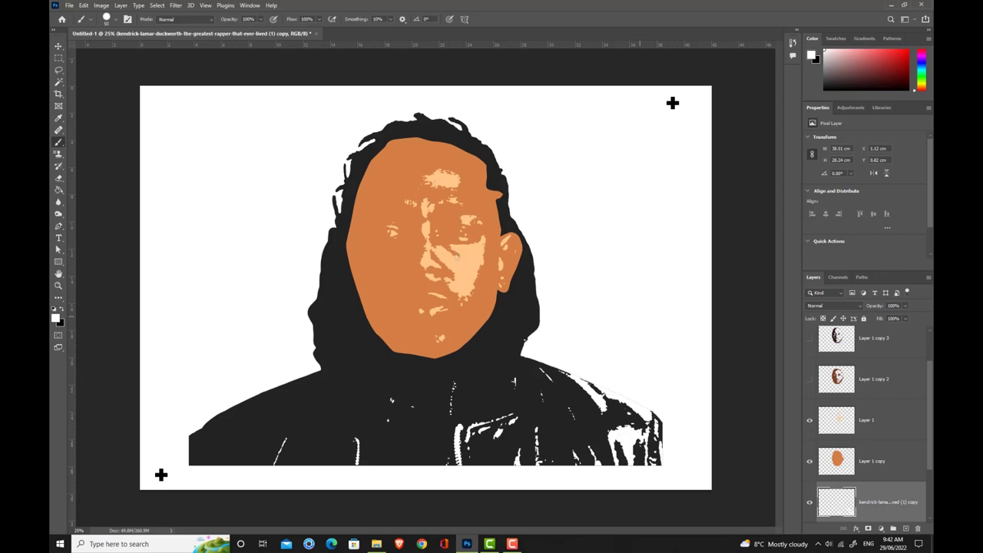
{"action": "scroll", "coordinate": [443, 258], "scroll_direction": "up", "scroll_amount": 3}
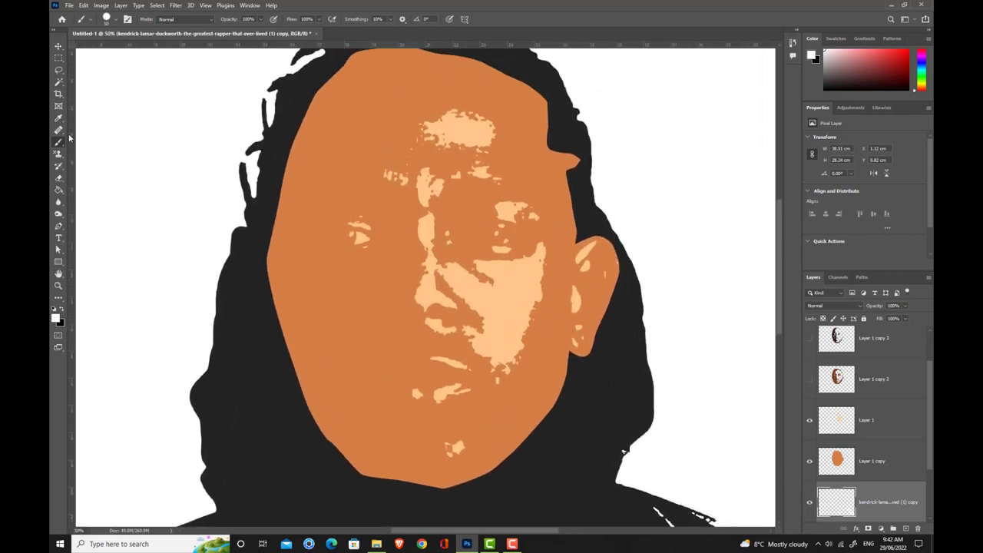
{"action": "left_click", "coordinate": [59, 178]}
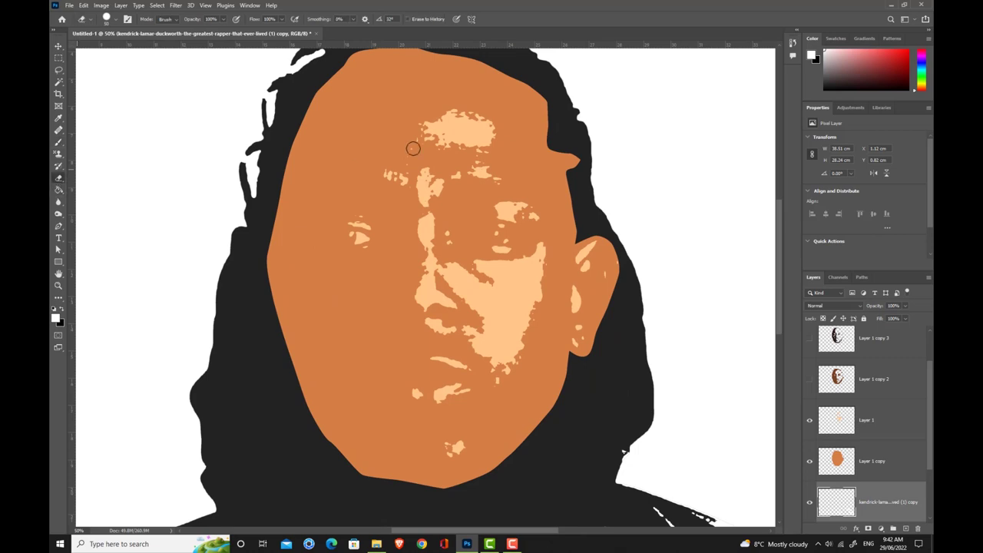
{"action": "left_click", "coordinate": [883, 415]}
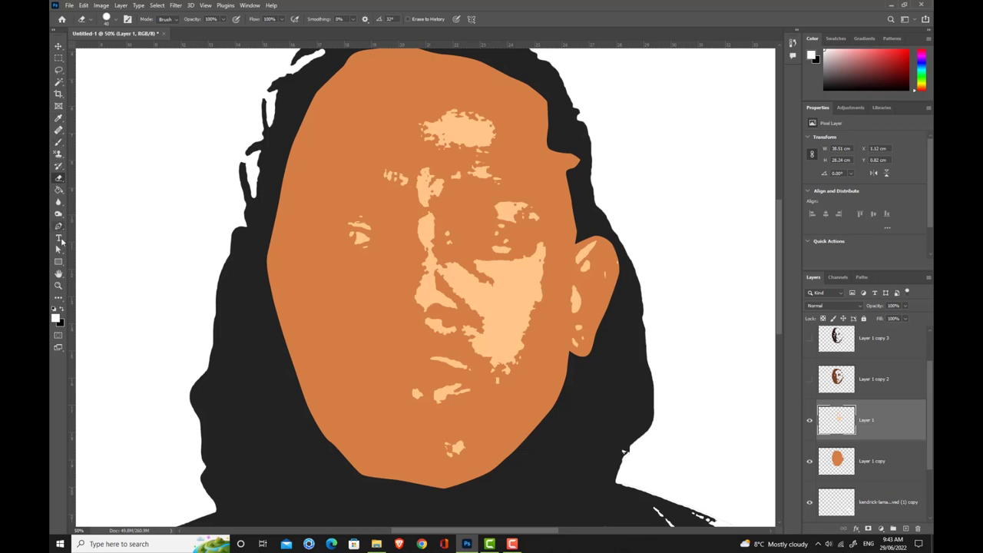
Step: Sample the light peach face tone as the painting colour and return to the Brush
{"action": "left_click", "coordinate": [59, 118]}
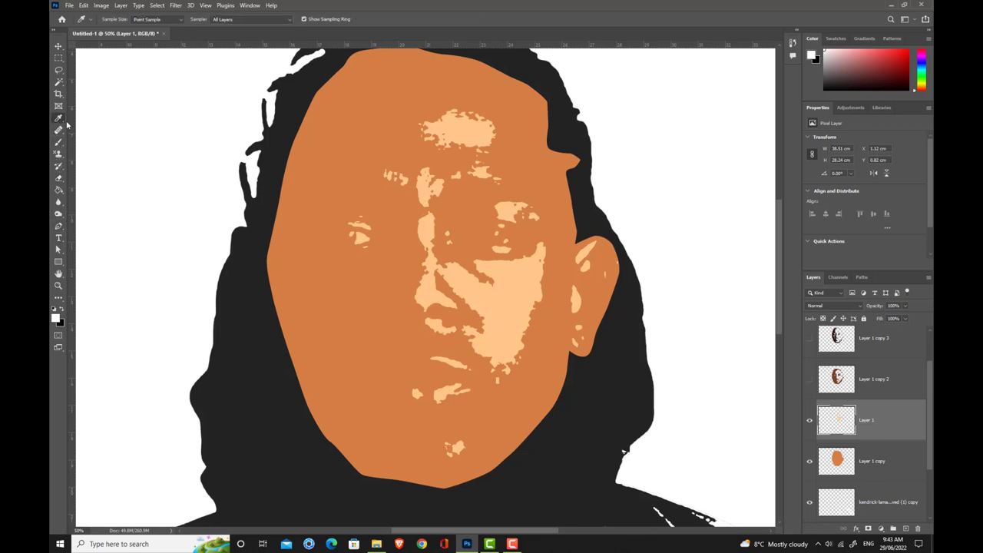
{"action": "left_click", "coordinate": [422, 187]}
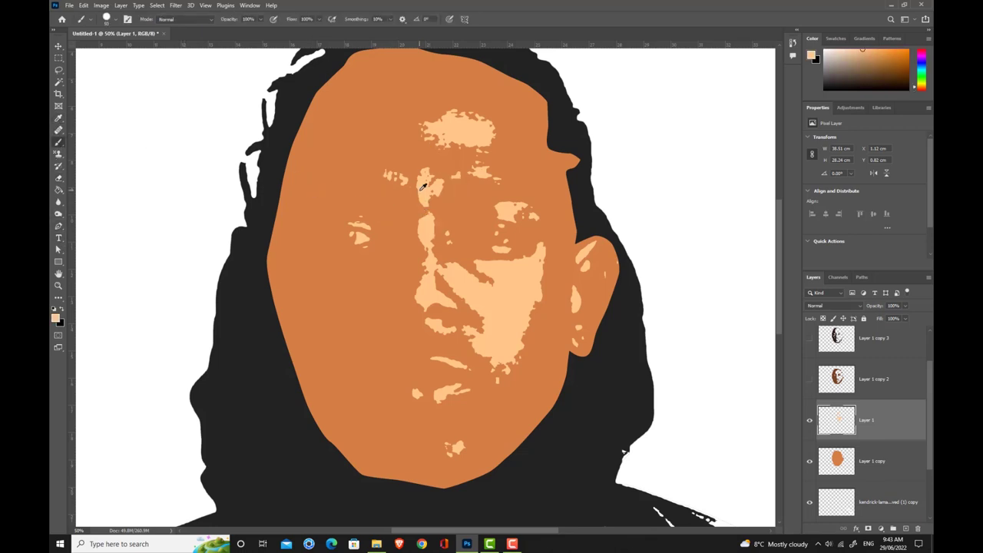
{"action": "key", "text": "b"}
Step: Show the brown Layer 1 copy 2 and hide the peach Layer 1 and orange Layer 1 copy
{"action": "left_click", "coordinate": [809, 379]}
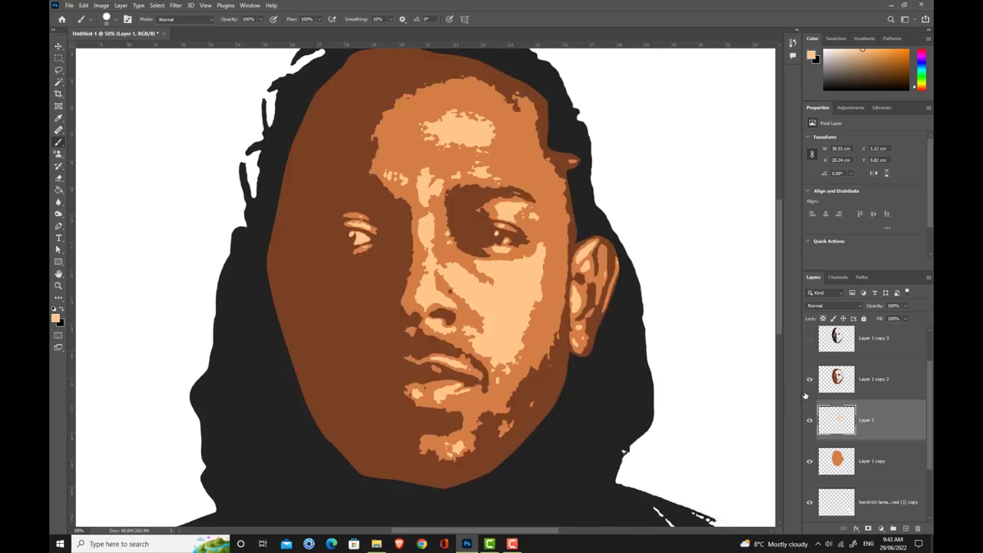
{"action": "left_click", "coordinate": [810, 420]}
{"action": "left_click", "coordinate": [809, 460]}
{"action": "scroll", "coordinate": [808, 476], "scroll_direction": "down", "scroll_amount": 2}
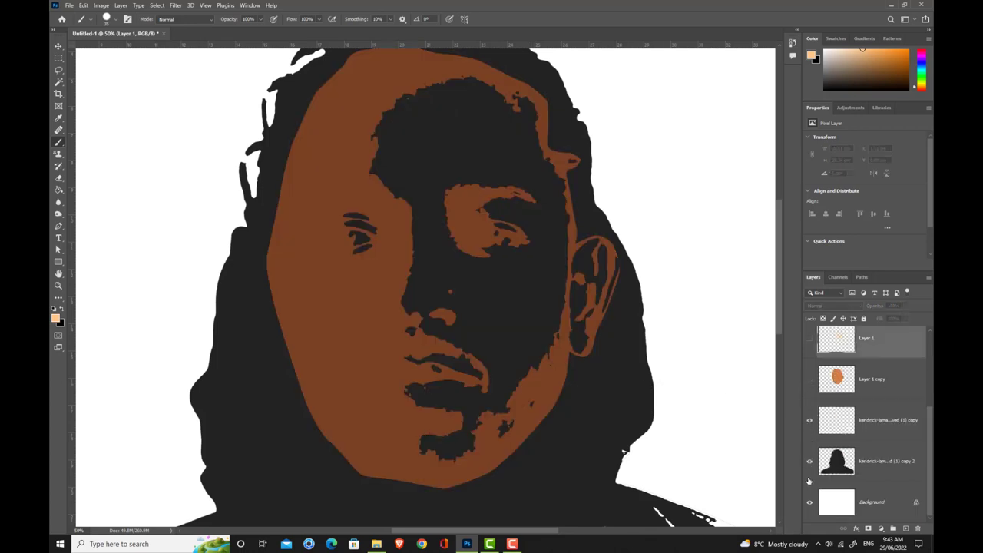
{"action": "scroll", "coordinate": [377, 274], "scroll_direction": "up", "scroll_amount": 1}
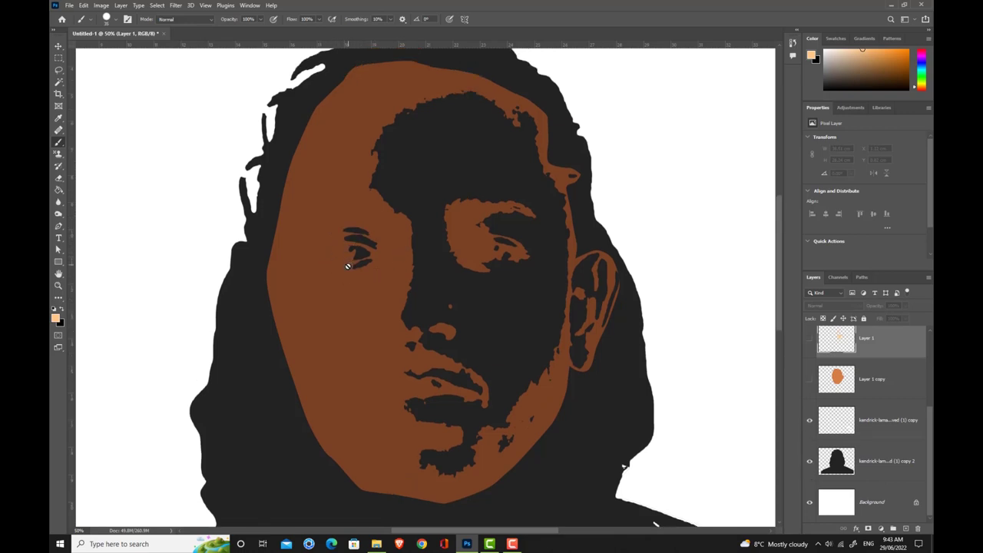
{"action": "scroll", "coordinate": [856, 391], "scroll_direction": "up", "scroll_amount": 3}
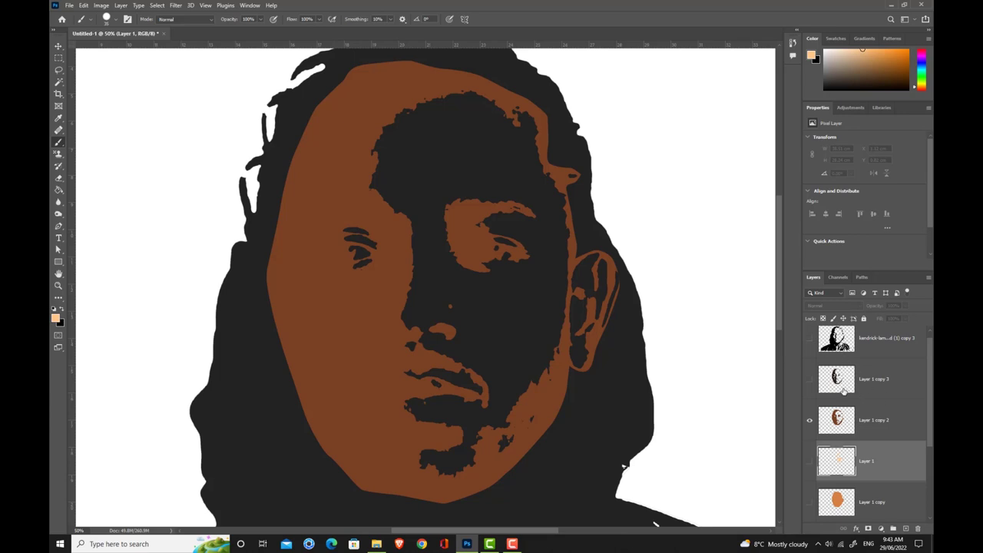
Step: Show Layer 1 copy 3, erase stray brown specks in the left eye on Layer 1 copy 2, and recheck
{"action": "left_click", "coordinate": [809, 381]}
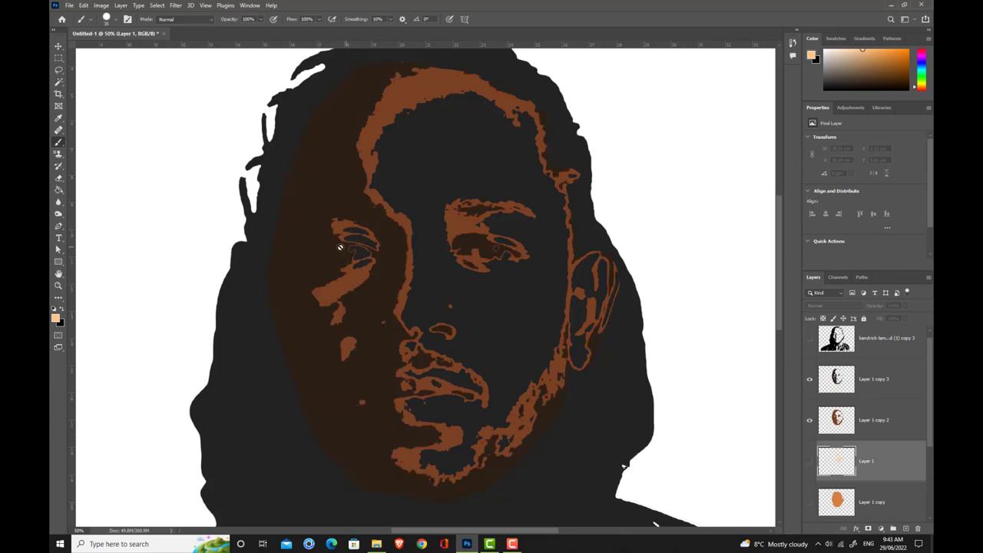
{"action": "left_click", "coordinate": [882, 414]}
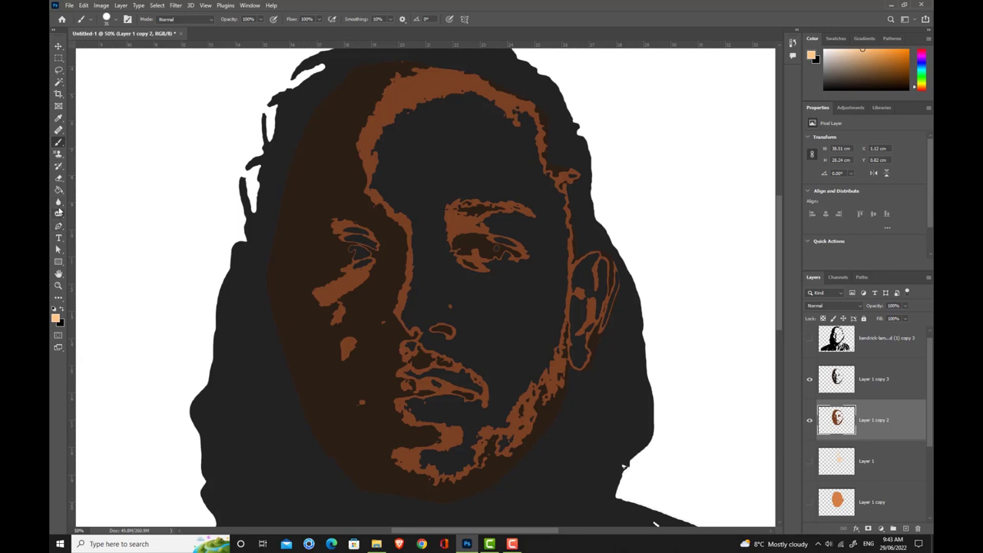
{"action": "left_click", "coordinate": [59, 178]}
{"action": "left_click_drag", "start_coordinate": [351, 261], "coordinate": [351, 251]}
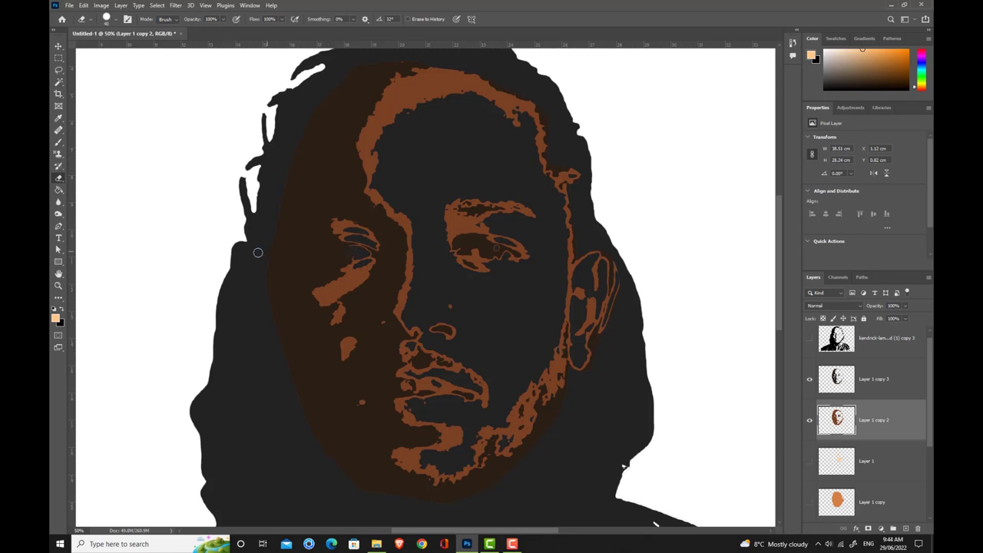
{"action": "left_click", "coordinate": [808, 380]}
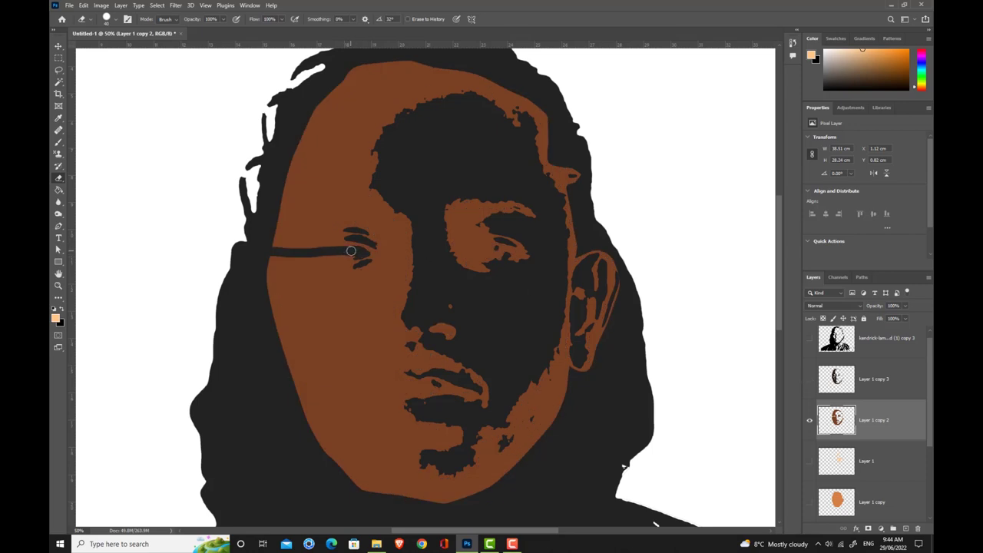
{"action": "left_click", "coordinate": [809, 379]}
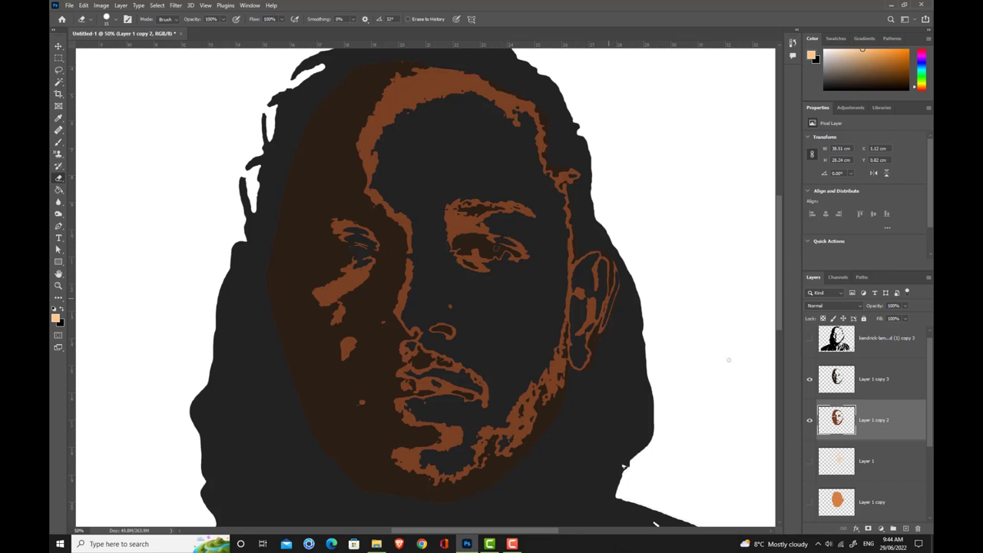
Step: Toggle Layer 1 copy 3 on and off to compare it against the brown face layer
{"action": "left_click", "coordinate": [809, 378]}
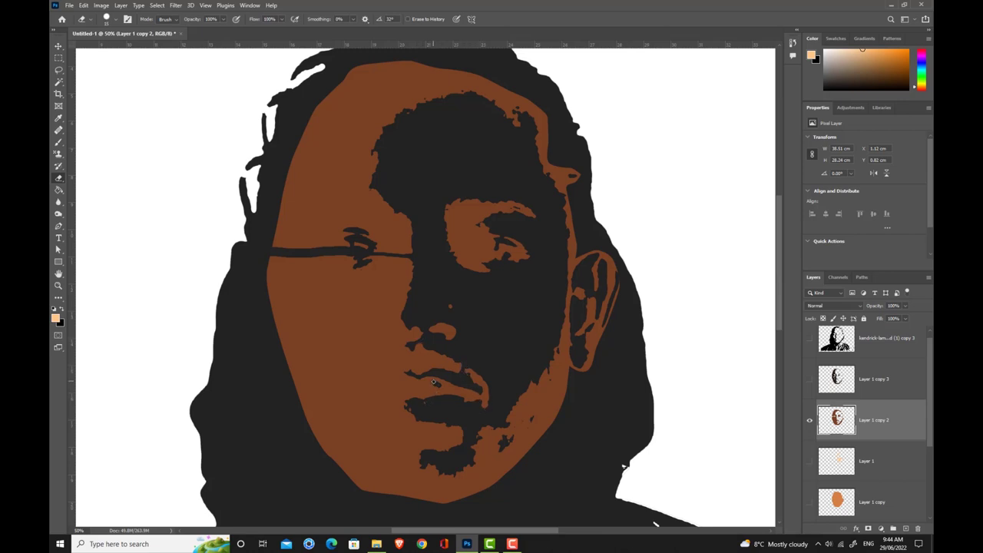
{"action": "left_click", "coordinate": [809, 379]}
{"action": "left_click", "coordinate": [809, 379]}
{"action": "key", "text": "i"}
{"action": "key", "text": "b"}
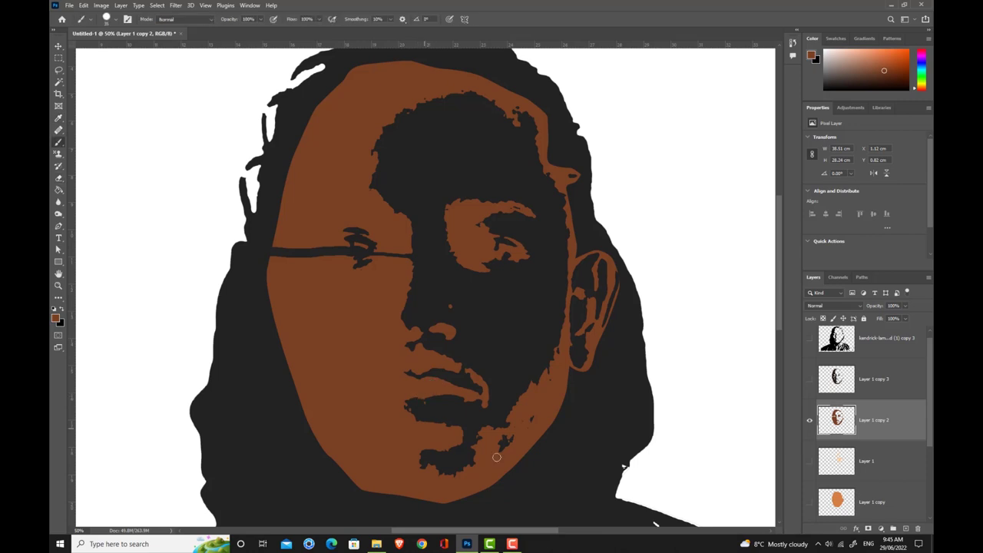
{"action": "left_click", "coordinate": [809, 380]}
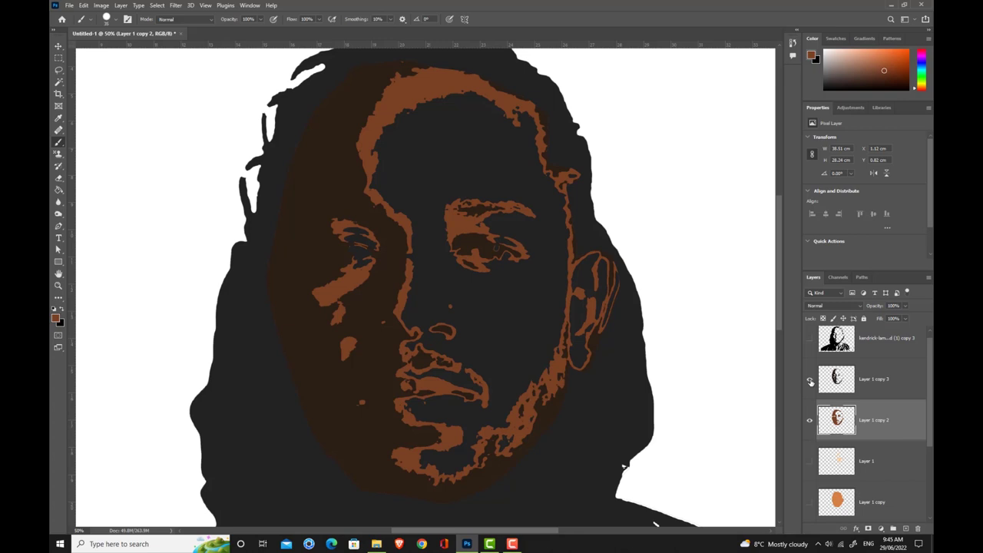
{"action": "left_click", "coordinate": [810, 380]}
{"action": "left_click", "coordinate": [809, 380]}
{"action": "left_click", "coordinate": [810, 380]}
{"action": "left_click", "coordinate": [809, 380]}
{"action": "left_click", "coordinate": [810, 380]}
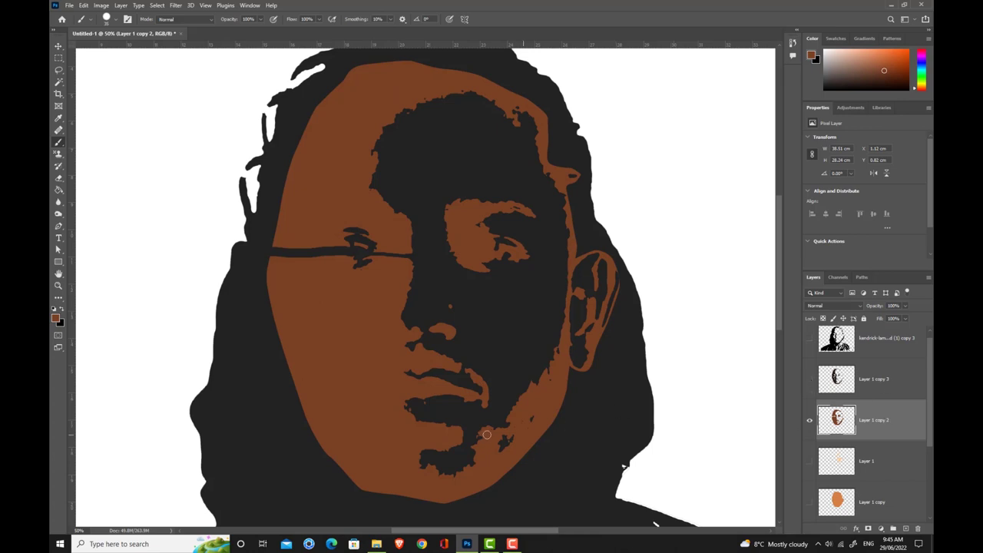
Step: Erase the stray brown near the chin, then show Layer 1 copy 3 again
{"action": "key", "text": "e"}
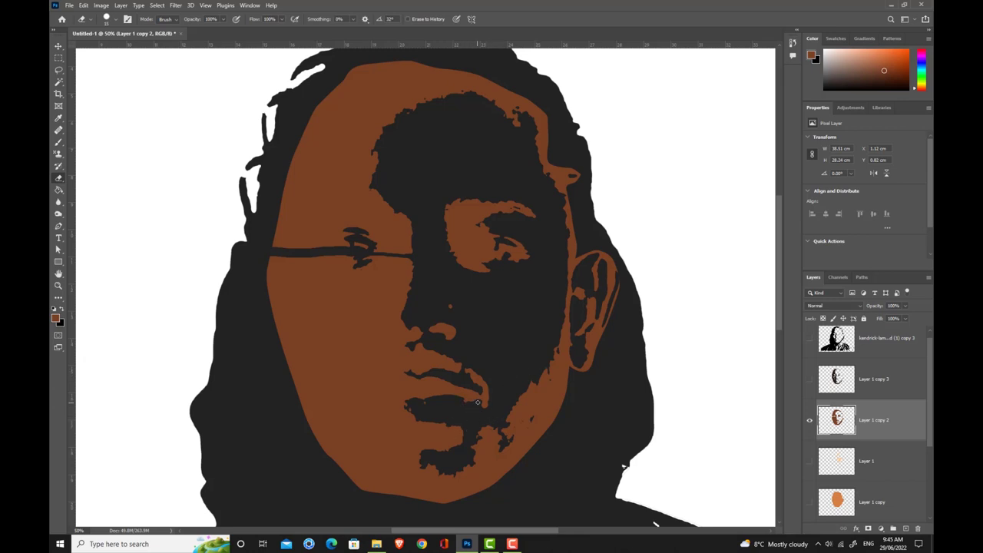
{"action": "left_click_drag", "start_coordinate": [477, 401], "coordinate": [477, 392]}
{"action": "key", "text": "b"}
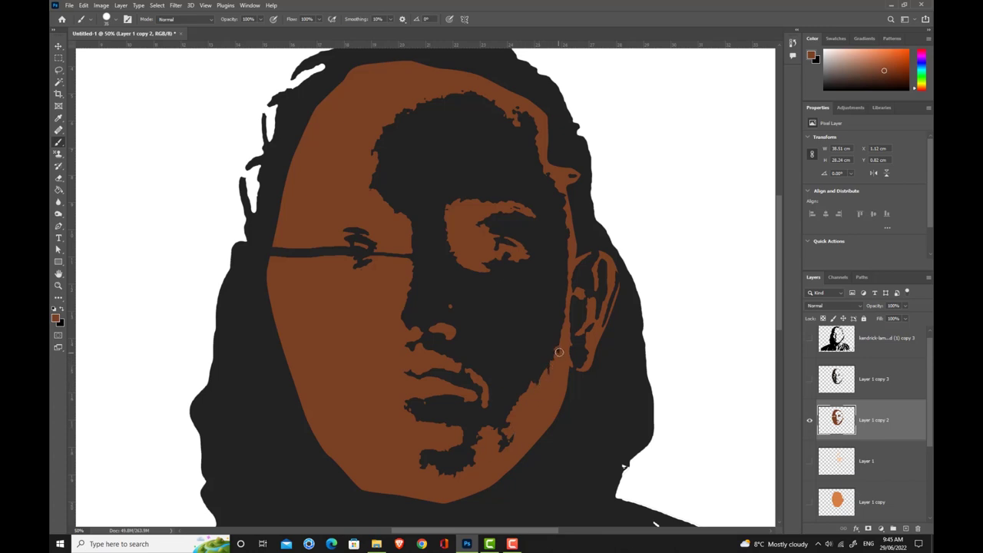
{"action": "left_click", "coordinate": [808, 379]}
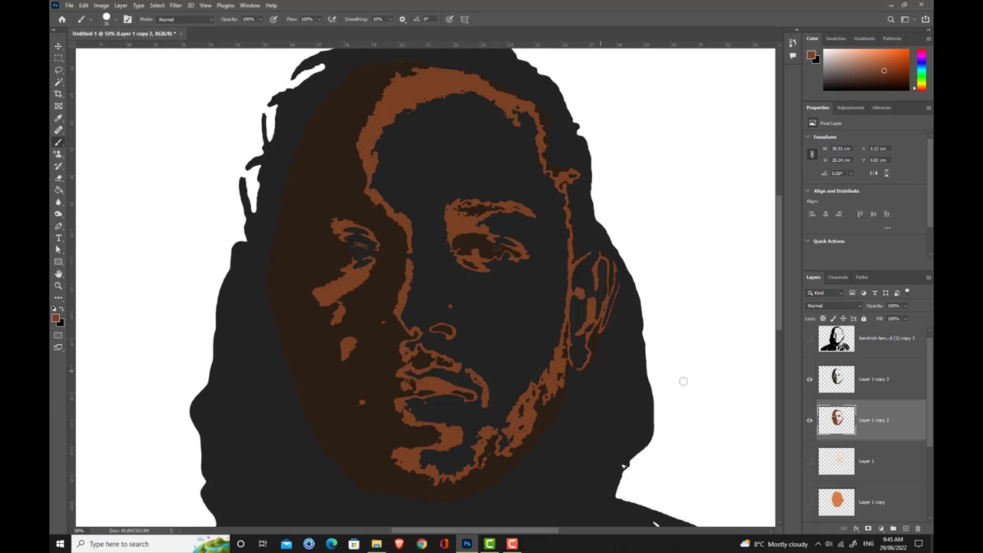
Step: Hide the brown face layer and invert the hair silhouette layer to light grey
{"action": "left_click", "coordinate": [809, 381], "text": "alt"}
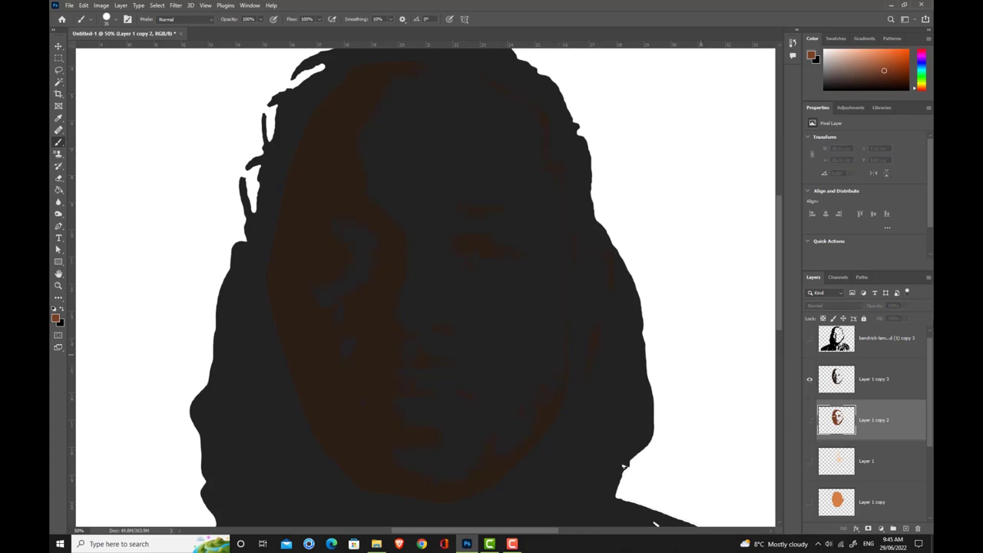
{"action": "left_click", "coordinate": [809, 340]}
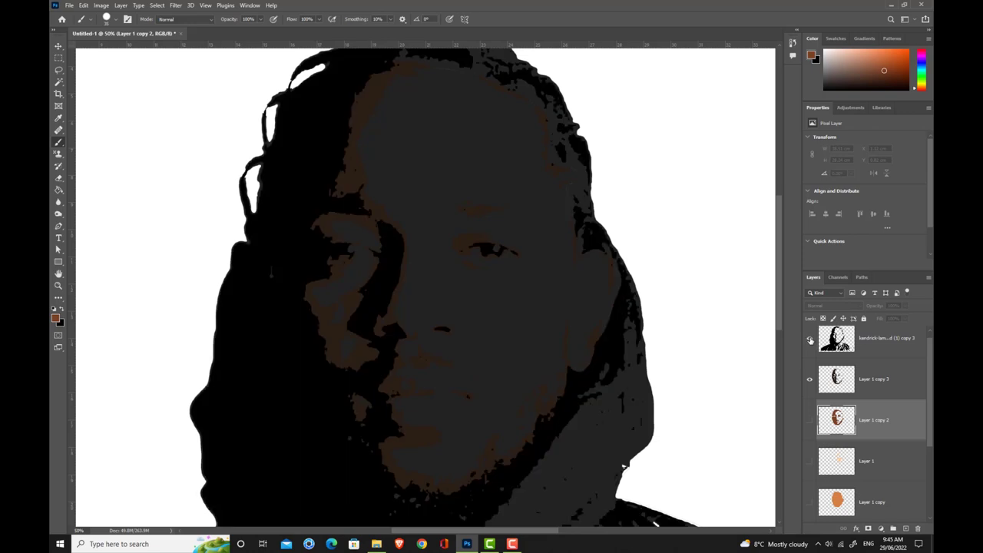
{"action": "left_click", "coordinate": [810, 341]}
{"action": "scroll", "coordinate": [920, 444], "scroll_direction": "down", "scroll_amount": 3}
{"action": "left_click", "coordinate": [883, 464]}
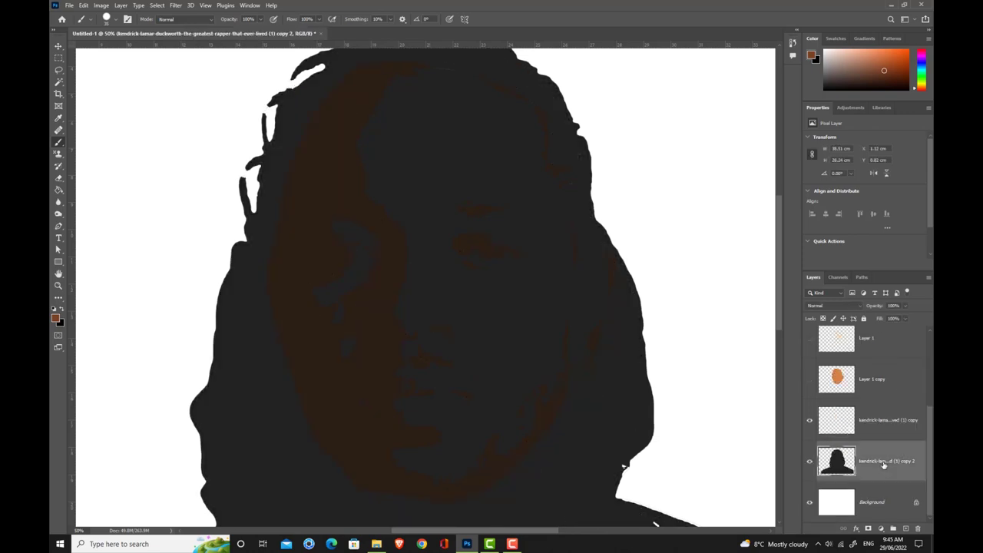
{"action": "key", "text": "ctrl+i"}
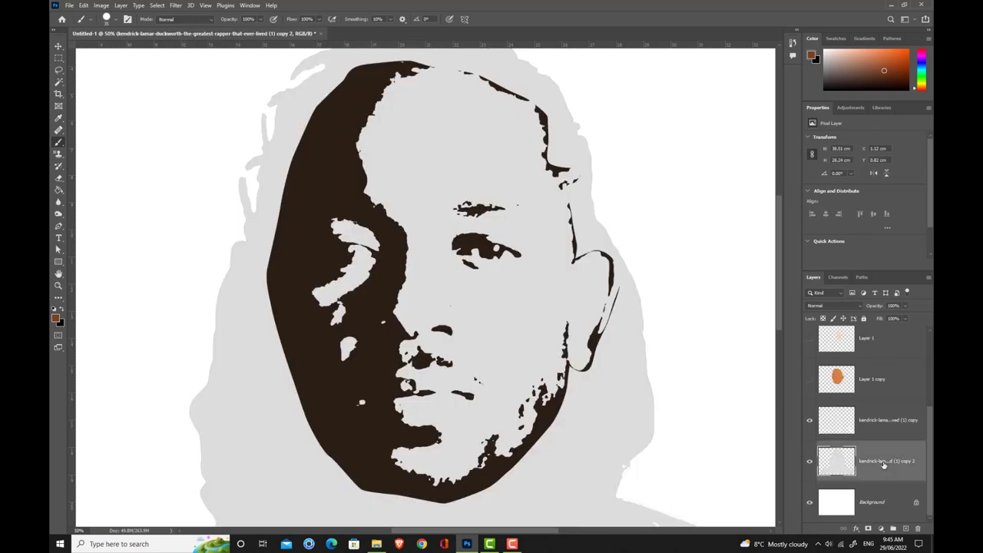
{"action": "scroll", "coordinate": [883, 464], "scroll_direction": "up", "scroll_amount": 3}
Step: On Layer 1 copy 3, erase the stray shadow near the left eye and check it against the top layer
{"action": "left_click", "coordinate": [877, 388]}
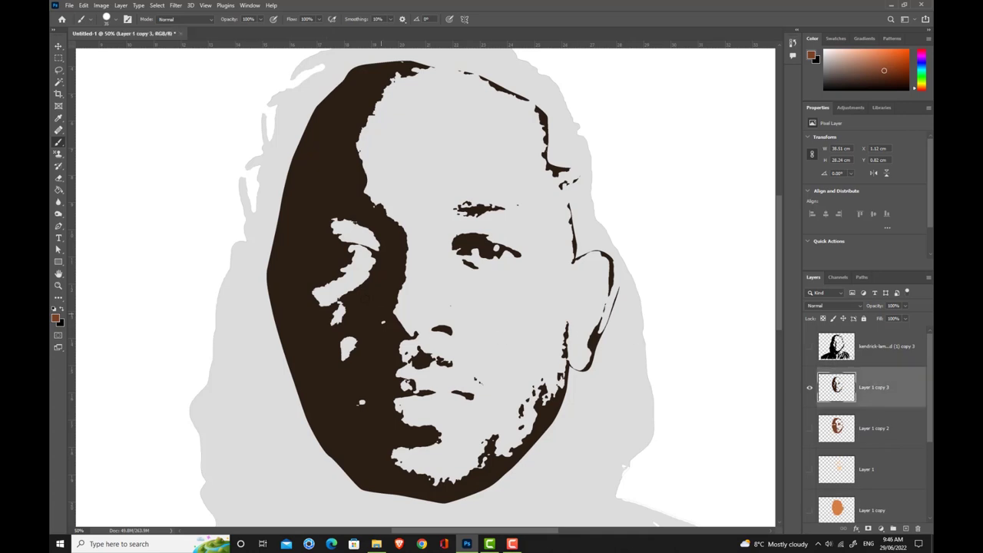
{"action": "left_click", "coordinate": [809, 347]}
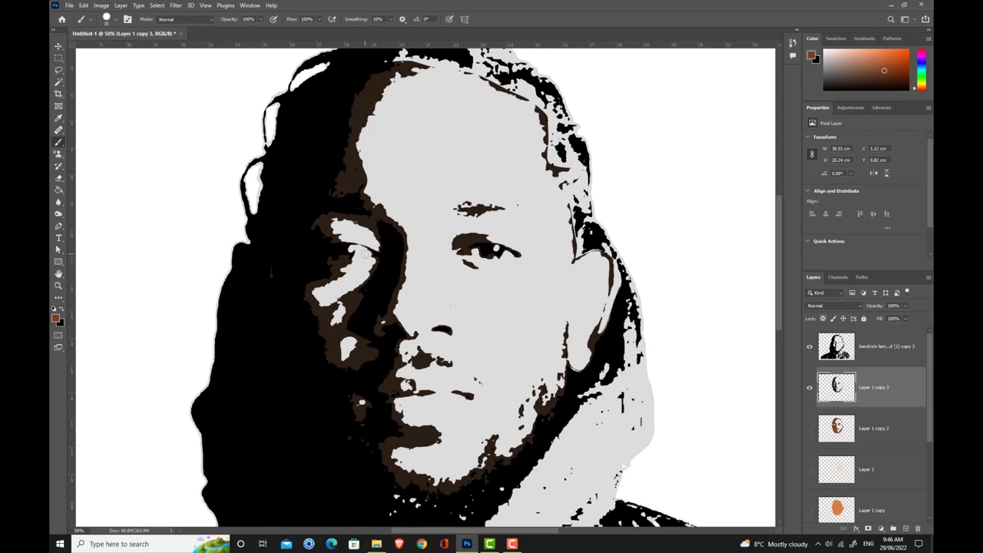
{"action": "key", "text": "e"}
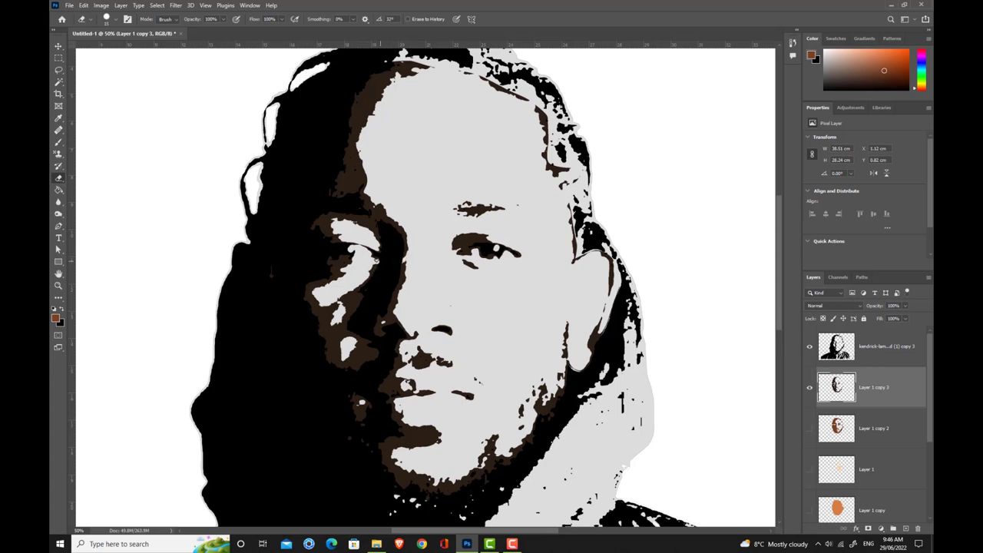
{"action": "left_click_drag", "start_coordinate": [377, 261], "coordinate": [374, 260]}
{"action": "left_click", "coordinate": [812, 349]}
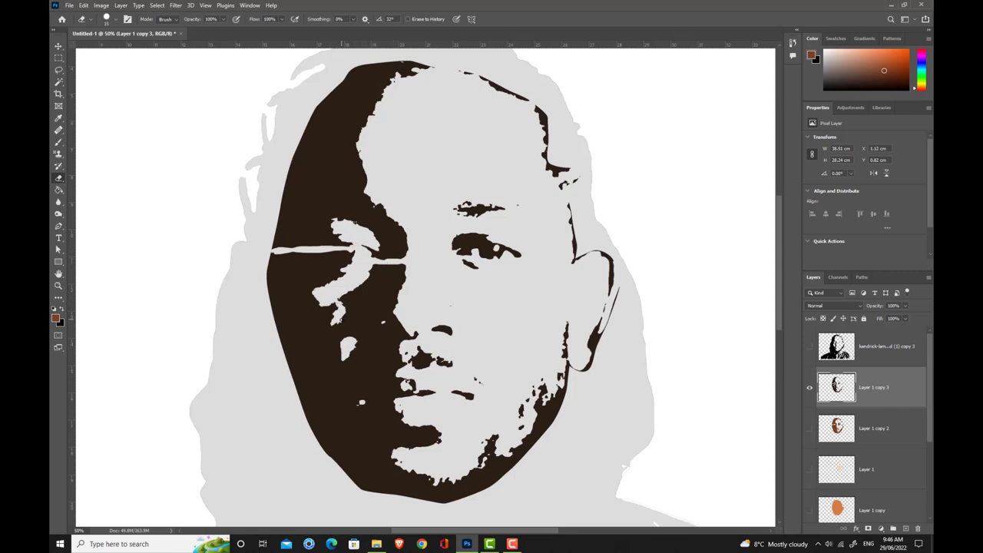
{"action": "left_click", "coordinate": [809, 347]}
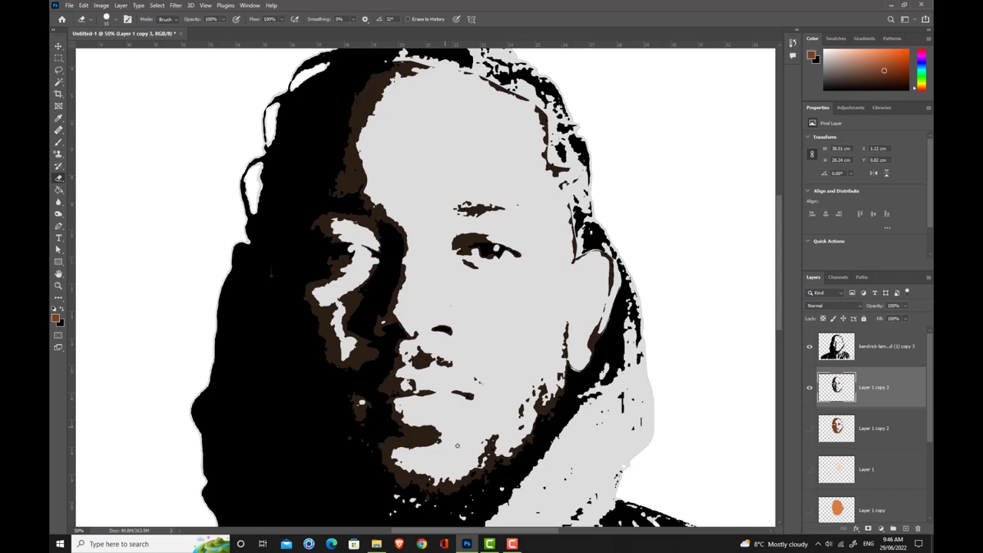
Step: Undo and redo the left-eye erase to compare, keep it, and hide the top black layer
{"action": "key", "text": "ctrl+z"}
{"action": "key", "text": "ctrl+shift+z"}
{"action": "key", "text": "ctrl+z"}
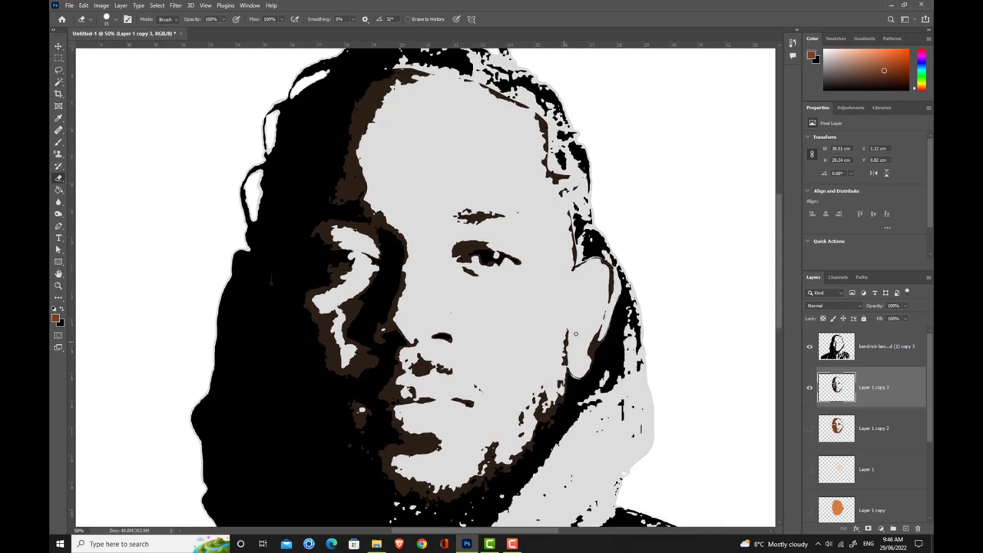
{"action": "key", "text": "ctrl+shift+z"}
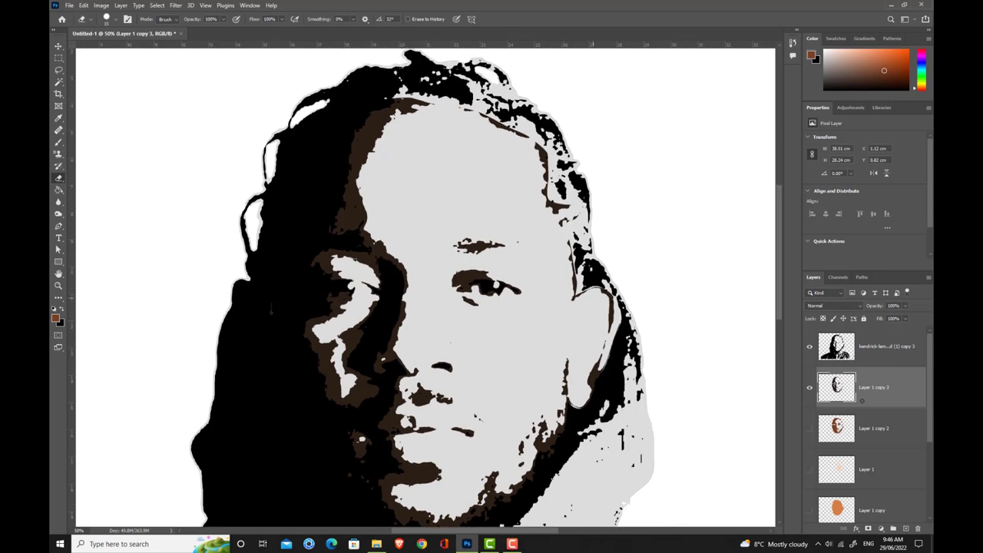
{"action": "left_click", "coordinate": [810, 350]}
{"action": "scroll", "coordinate": [863, 461], "scroll_direction": "down", "scroll_amount": 3}
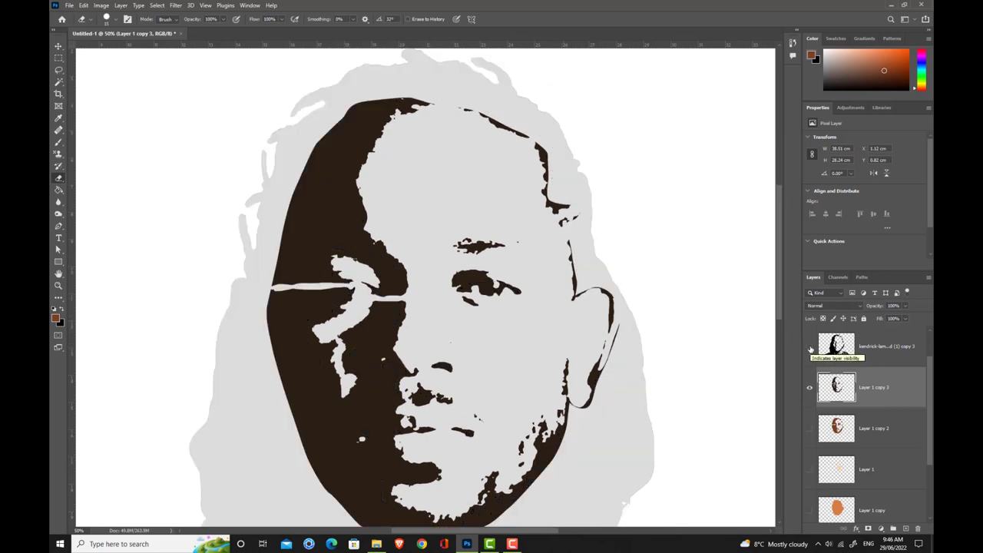
Step: Fill the silhouette layer near-black, show the top detail layer, and hide the silhouette
{"action": "left_click", "coordinate": [874, 464]}
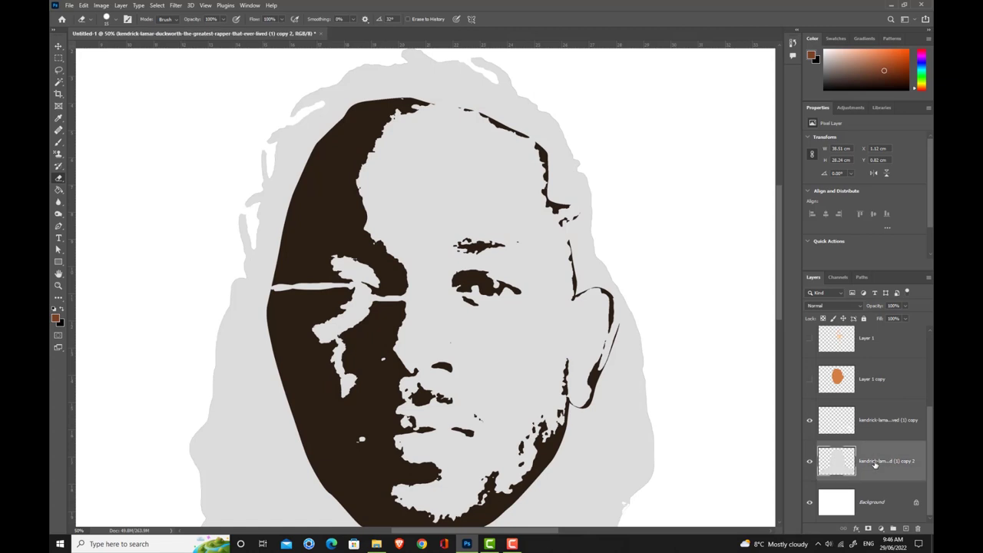
{"action": "key", "text": "ctrl+shift+BackSpace"}
{"action": "scroll", "coordinate": [871, 453], "scroll_direction": "up", "scroll_amount": 3}
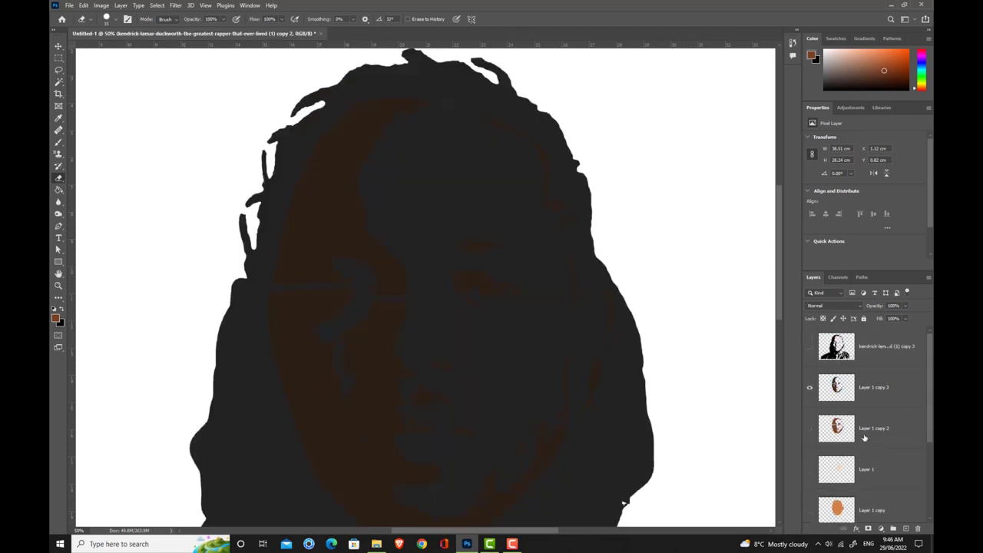
{"action": "left_click", "coordinate": [810, 347]}
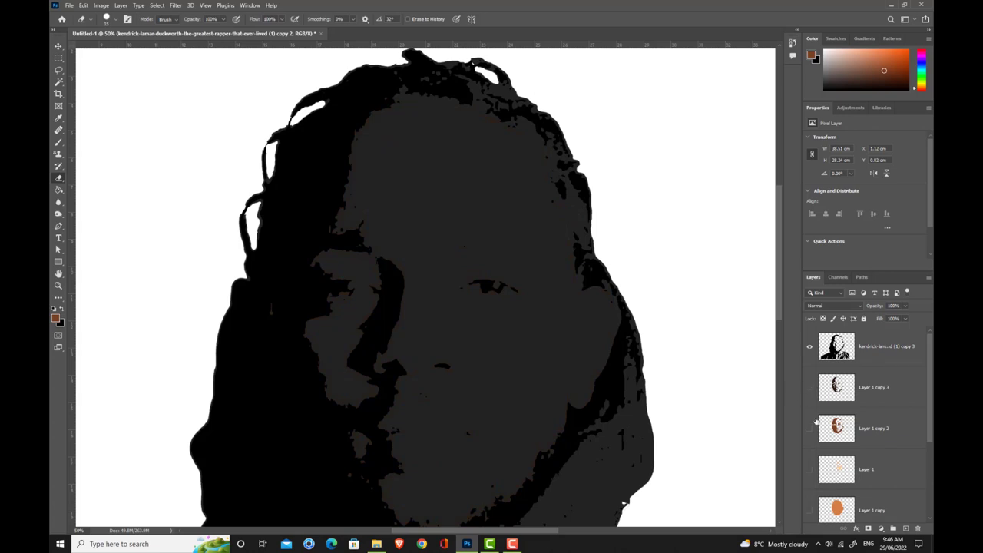
{"action": "scroll", "coordinate": [816, 422], "scroll_direction": "down", "scroll_amount": 3}
{"action": "left_click", "coordinate": [810, 461]}
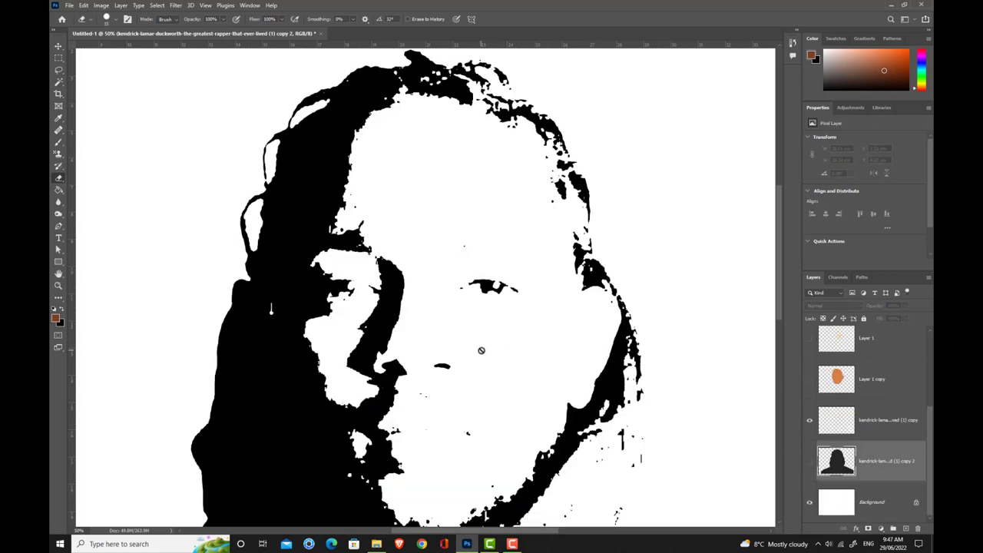
Step: Set black as the paint colour with the Brush and select the top copy 3 layer
{"action": "scroll", "coordinate": [396, 329], "scroll_direction": "down", "scroll_amount": 5}
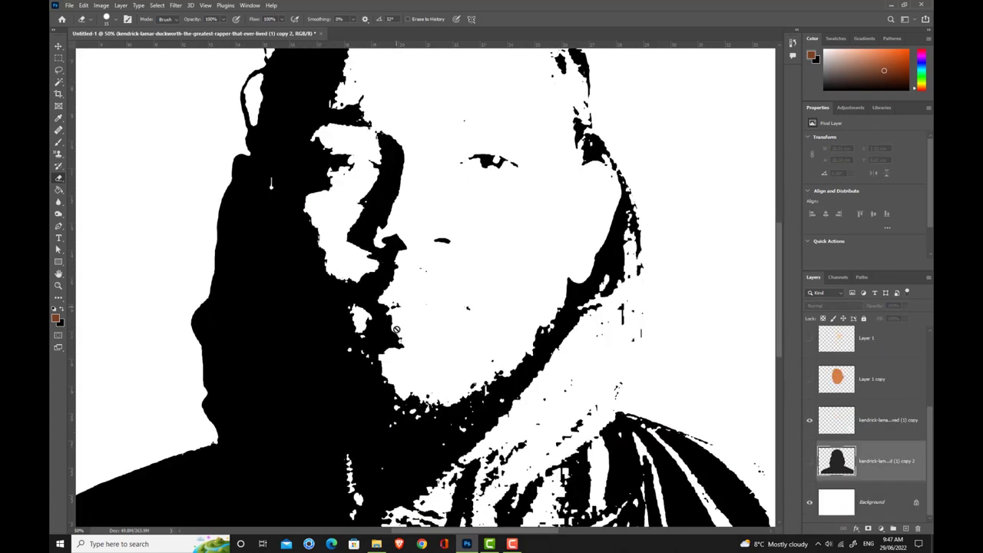
{"action": "left_click", "coordinate": [63, 309]}
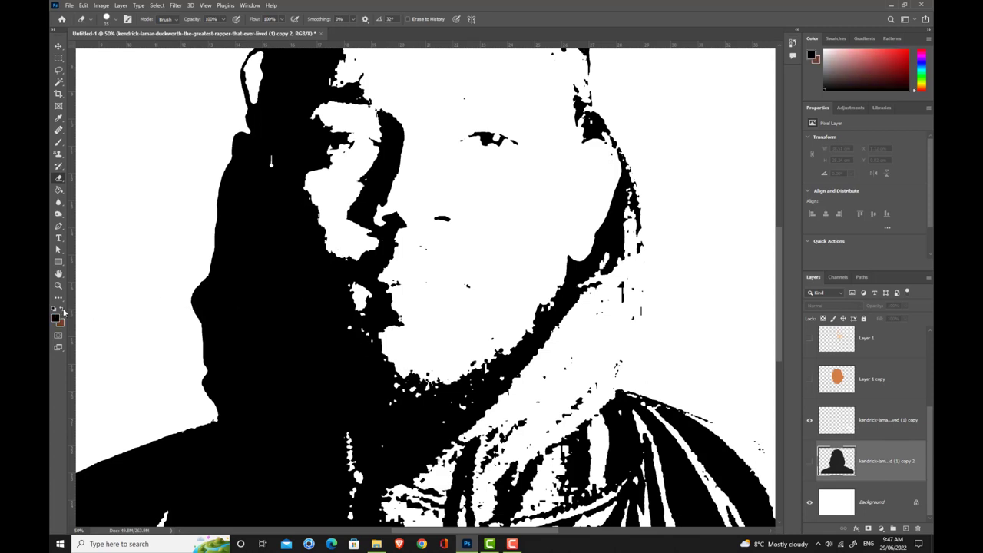
{"action": "key", "text": "b"}
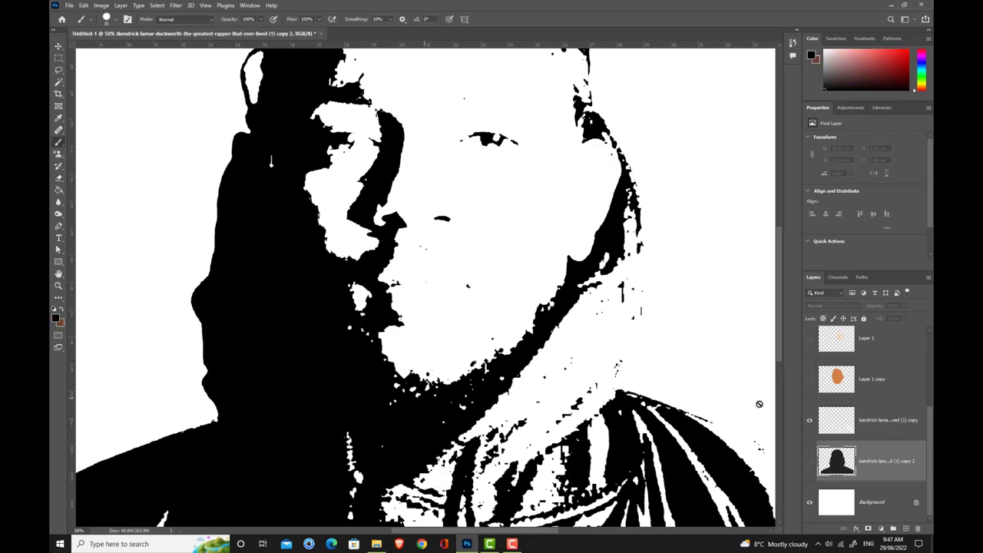
{"action": "scroll", "coordinate": [880, 381], "scroll_direction": "up", "scroll_amount": 3}
{"action": "left_click", "coordinate": [879, 347]}
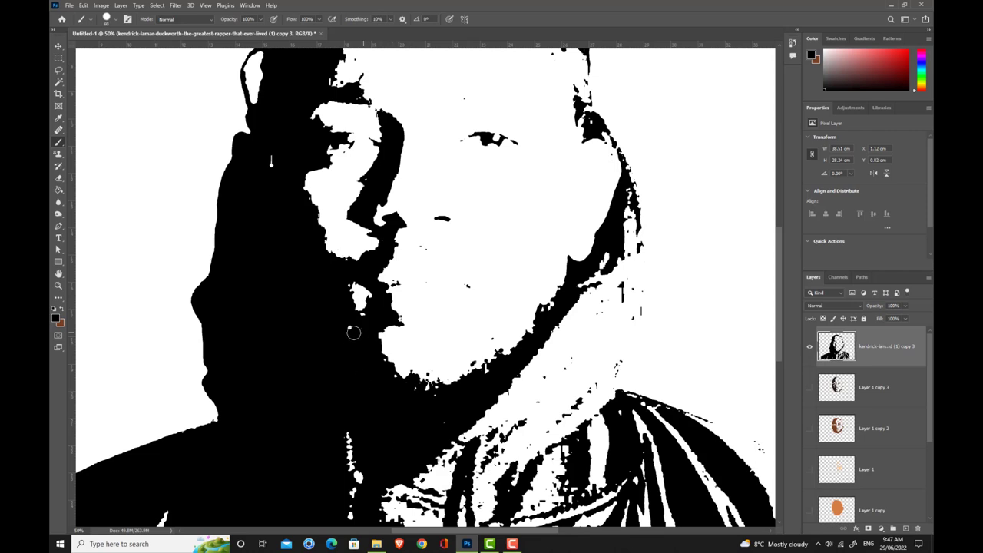
Step: Zoom out and erase stray black marks on the copy 3 detail layer
{"action": "scroll", "coordinate": [345, 376], "scroll_direction": "down", "scroll_amount": 2}
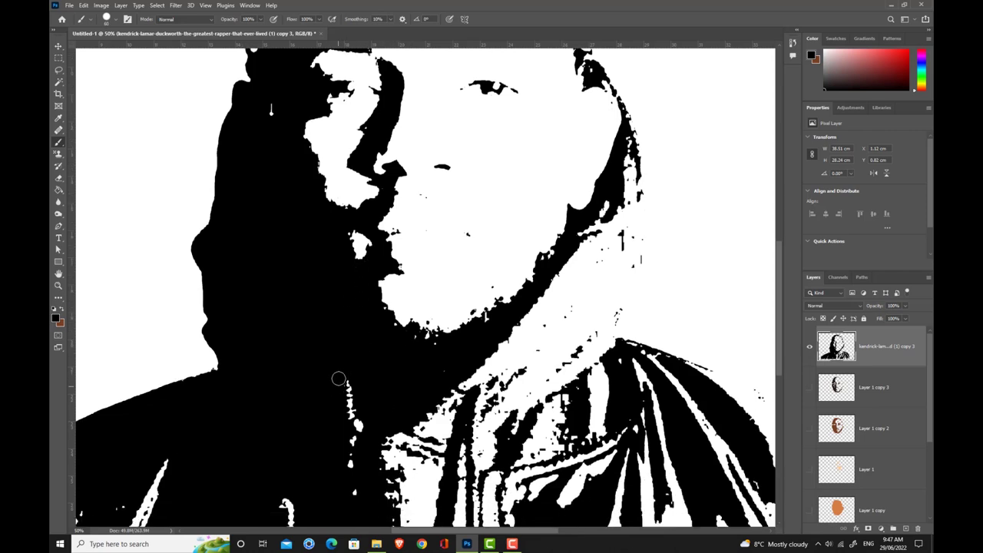
{"action": "key", "text": "ctrl+minus"}
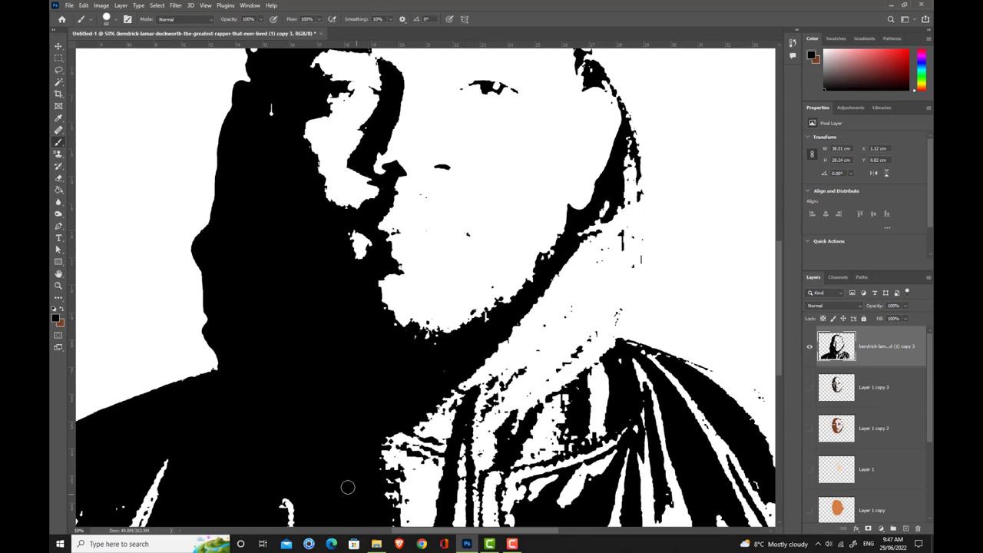
{"action": "scroll", "coordinate": [345, 426], "scroll_direction": "up", "scroll_amount": 3}
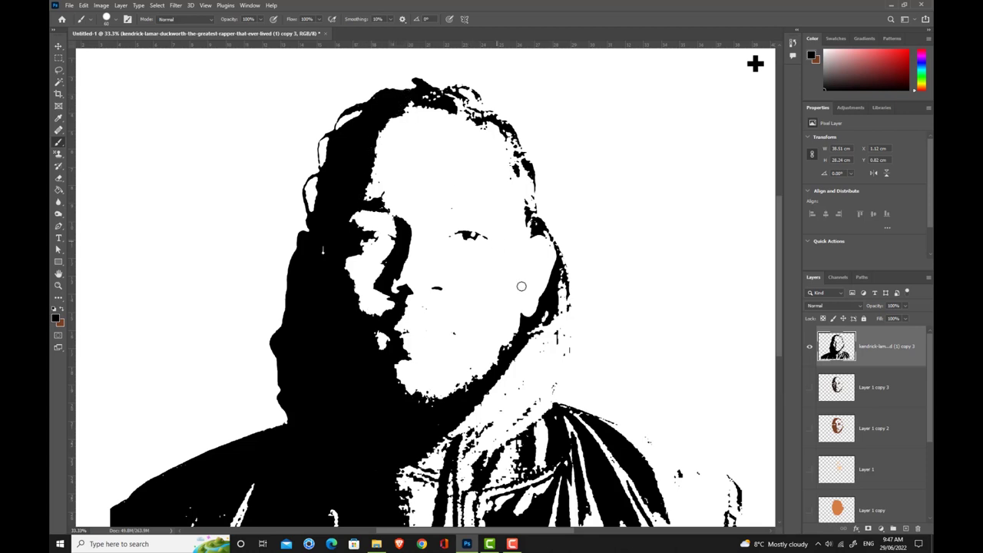
{"action": "scroll", "coordinate": [517, 284], "scroll_direction": "down", "scroll_amount": 2}
{"action": "scroll", "coordinate": [518, 285], "scroll_direction": "down", "scroll_amount": 2}
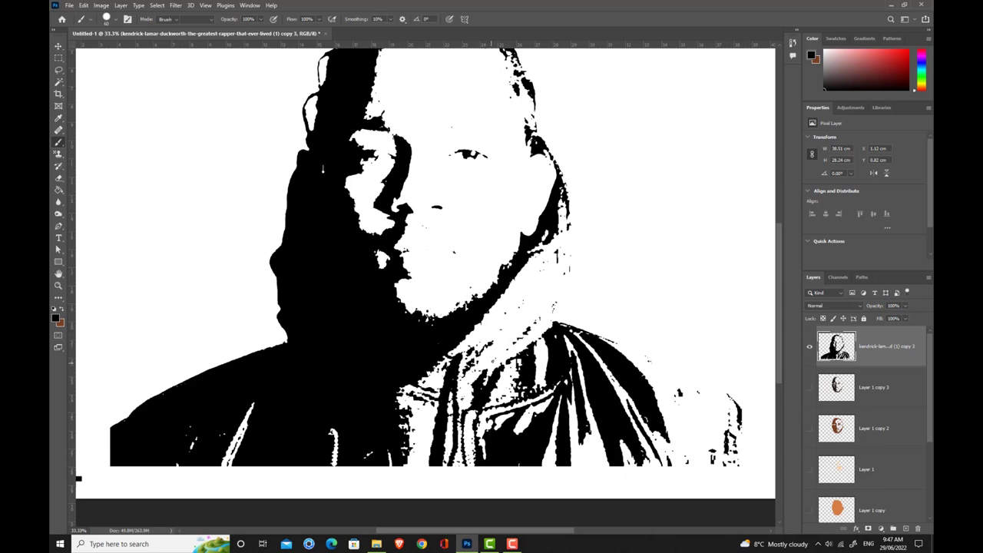
{"action": "key", "text": "e"}
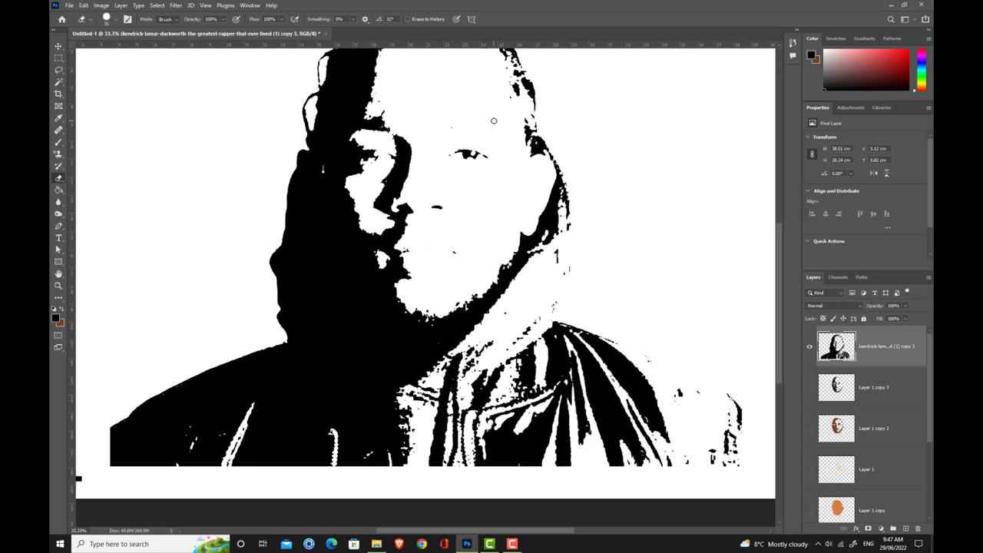
{"action": "scroll", "coordinate": [515, 114], "scroll_direction": "up", "scroll_amount": 3}
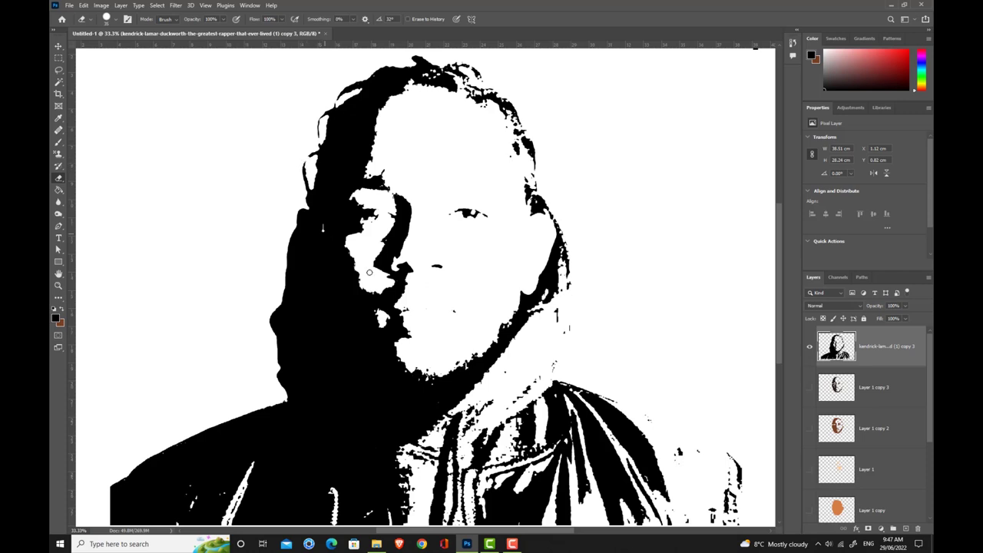
{"action": "scroll", "coordinate": [369, 272], "scroll_direction": "down", "scroll_amount": 3}
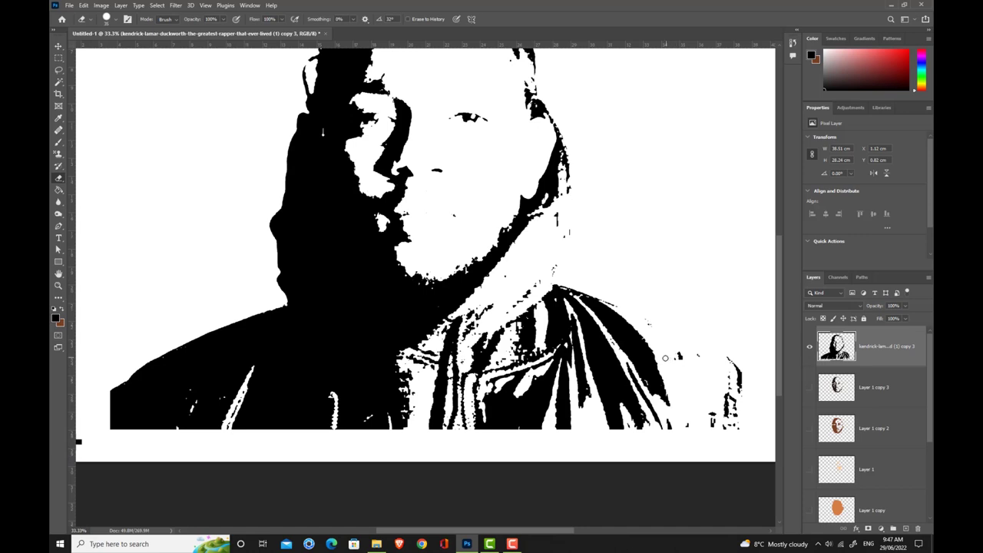
{"action": "scroll", "coordinate": [384, 399], "scroll_direction": "up", "scroll_amount": 1}
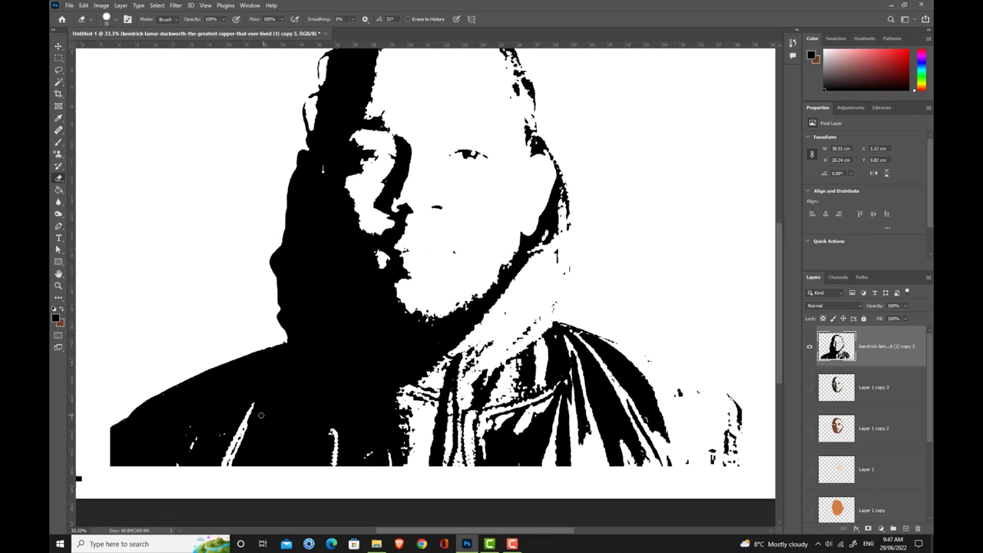
Step: Paint the white neck streaks solid black, zoom to fit, and compare with the photo layer
{"action": "key", "text": "b"}
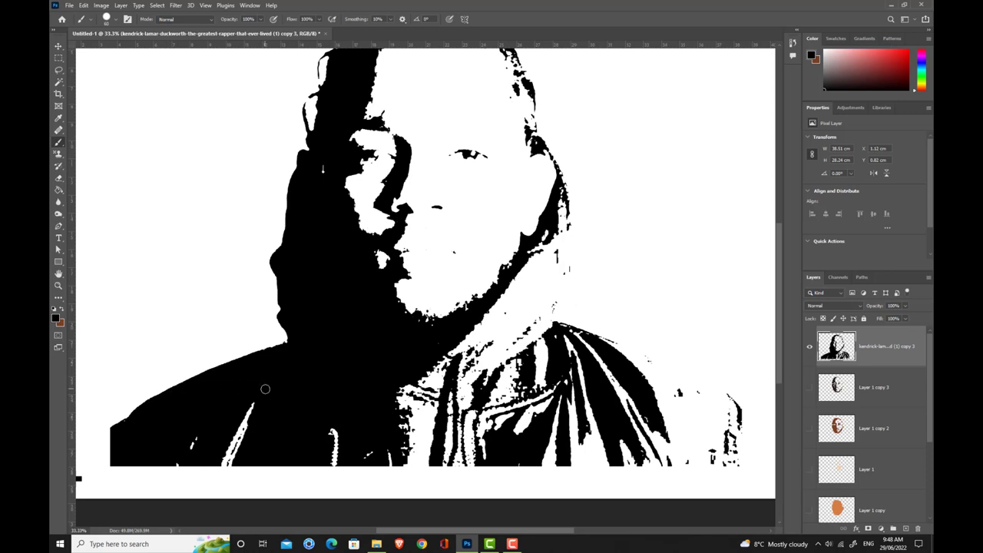
{"action": "key", "text": "ctrl+minus"}
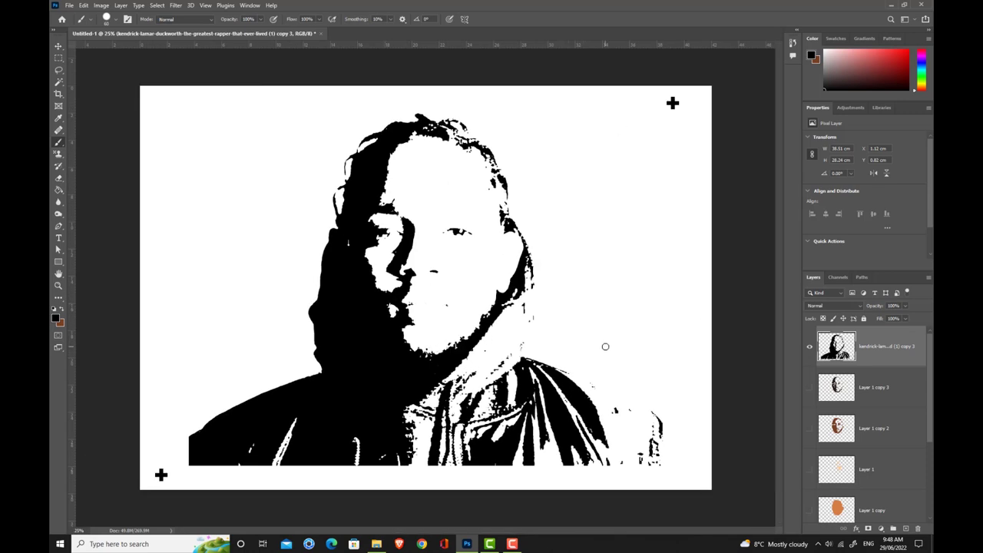
{"action": "left_click", "coordinate": [809, 347]}
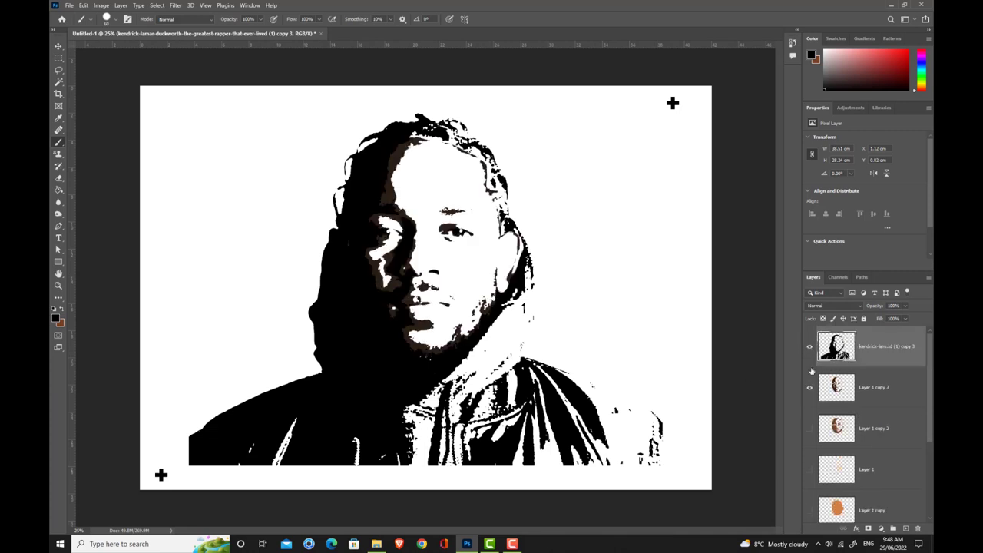
{"action": "left_click", "coordinate": [810, 347]}
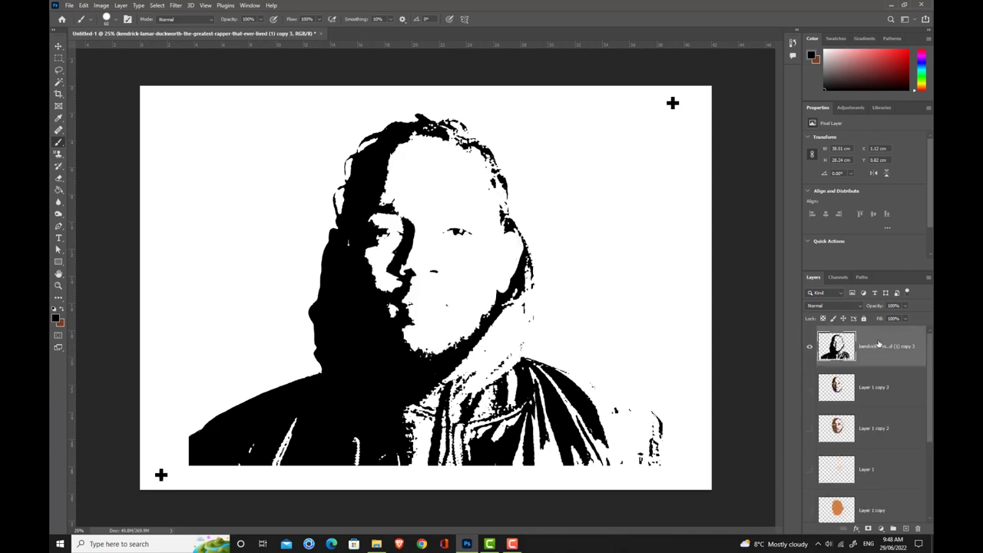
Step: Quick-export the black layer as a PNG into Stencils and select all seven stencil files there
{"action": "left_click", "coordinate": [69, 7]}
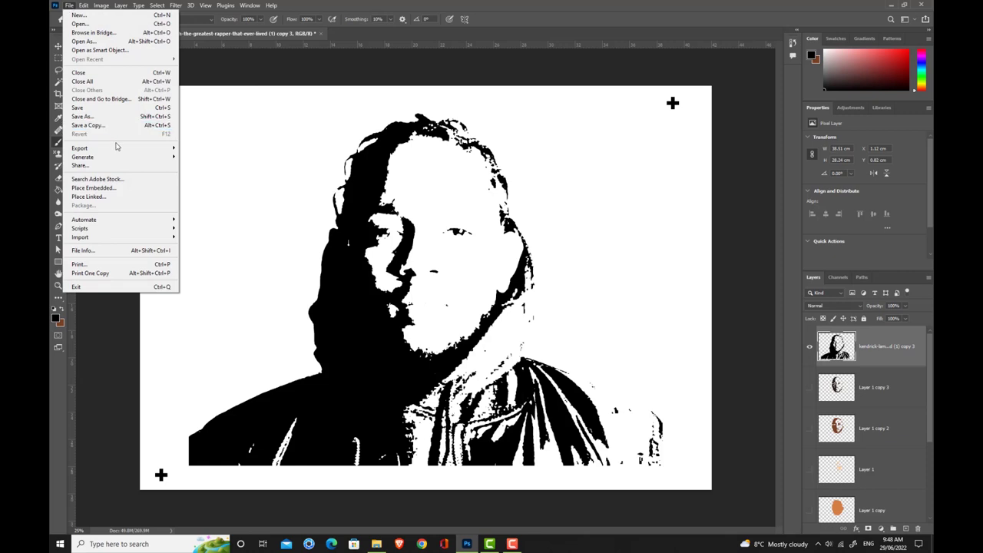
{"action": "mouse_move", "coordinate": [117, 147]}
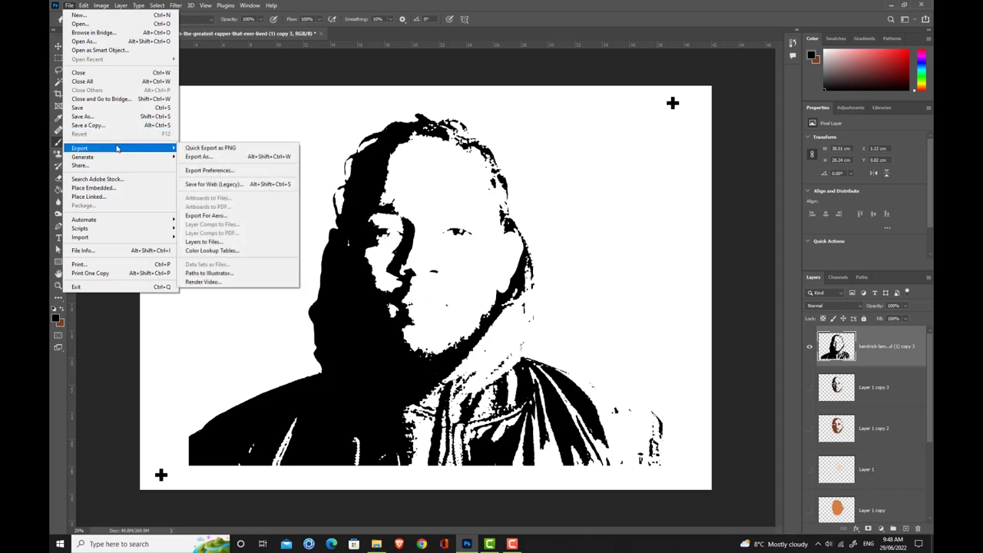
{"action": "left_click", "coordinate": [221, 152]}
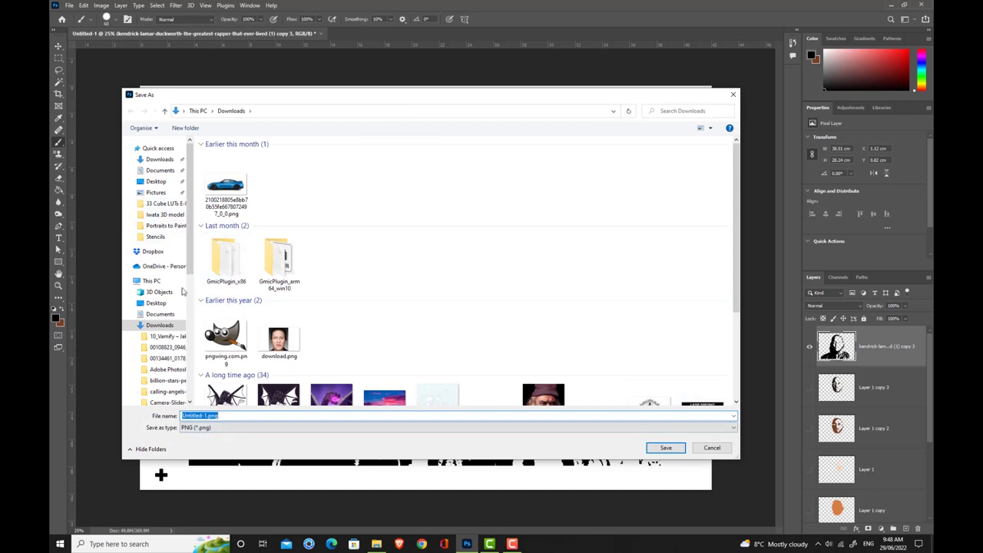
{"action": "left_click", "coordinate": [151, 281]}
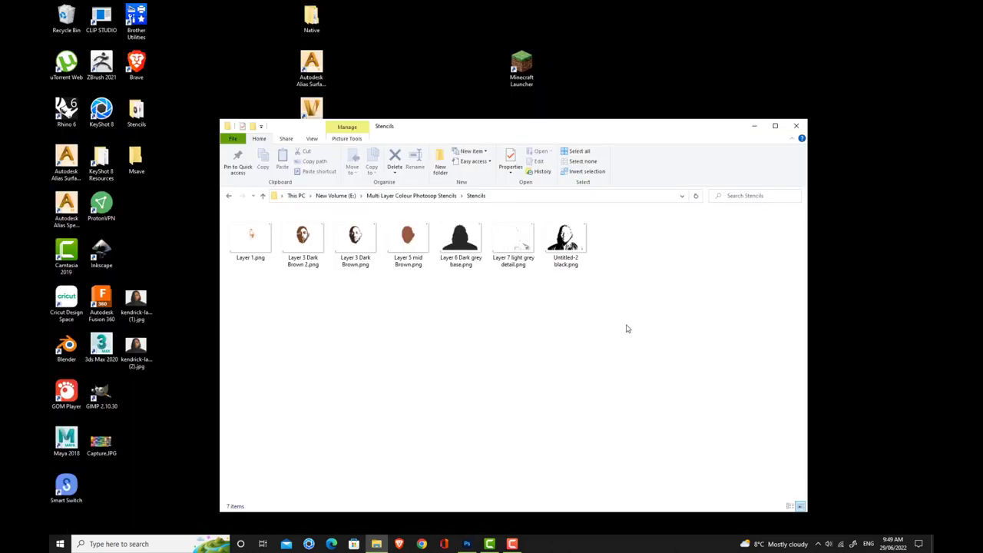
{"action": "left_click_drag", "start_coordinate": [625, 326], "coordinate": [253, 227]}
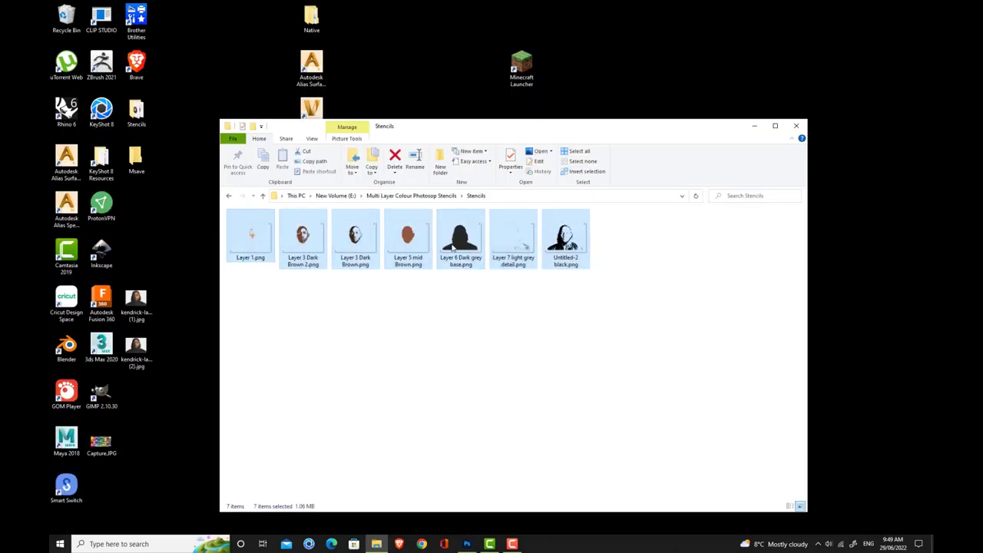